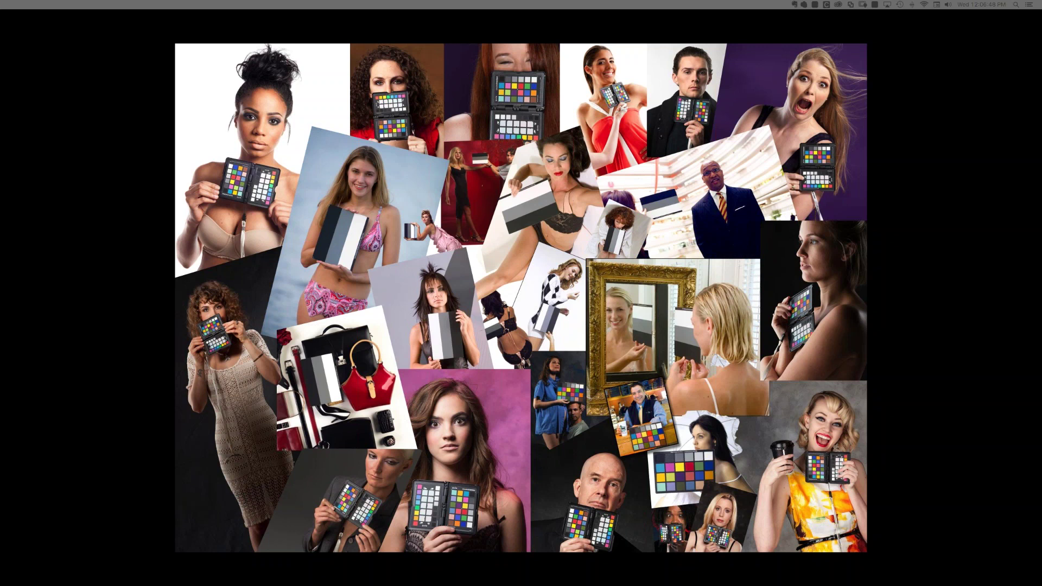
Switch to Lightroom, open the first breakfast photo in Loupe view and advance to 2540-0008.CR2 with the gray target
{"action": "key", "text": "ctrl+Right"}
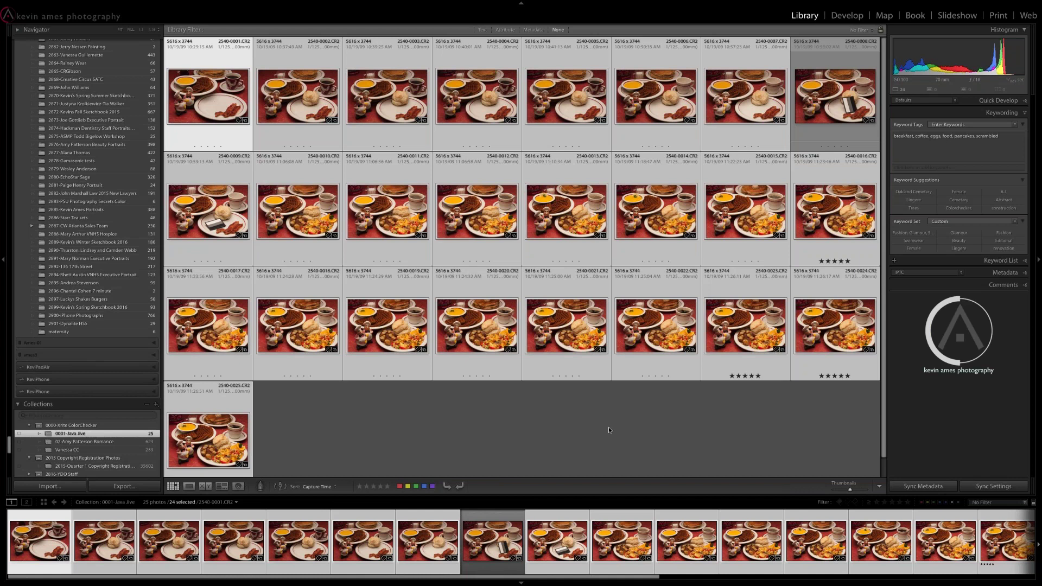
{"action": "key", "text": "e"}
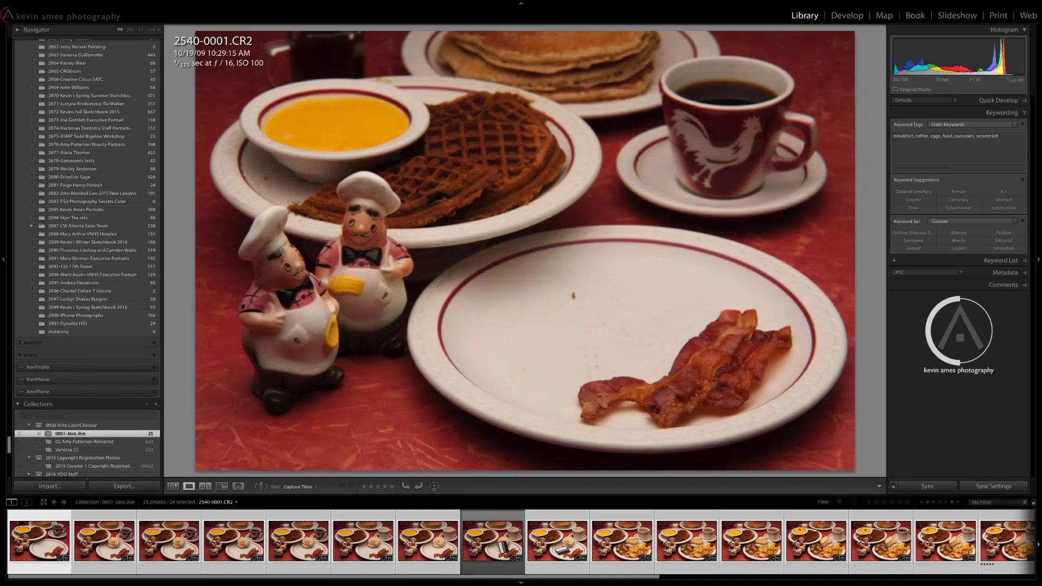
{"action": "key", "text": "Right"}
{"action": "key", "text": "Right"}
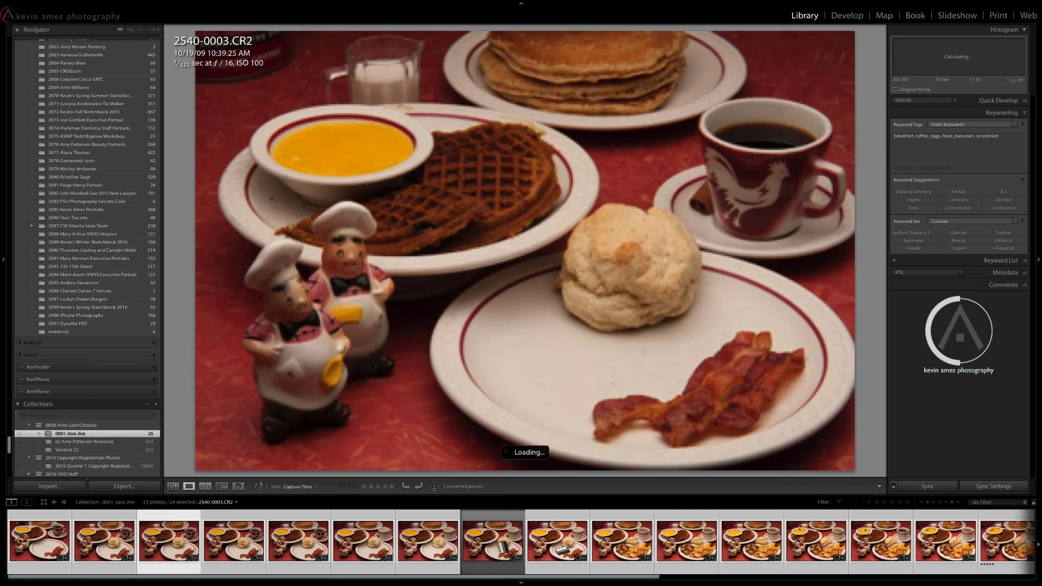
{"action": "left_click", "coordinate": [491, 541]}
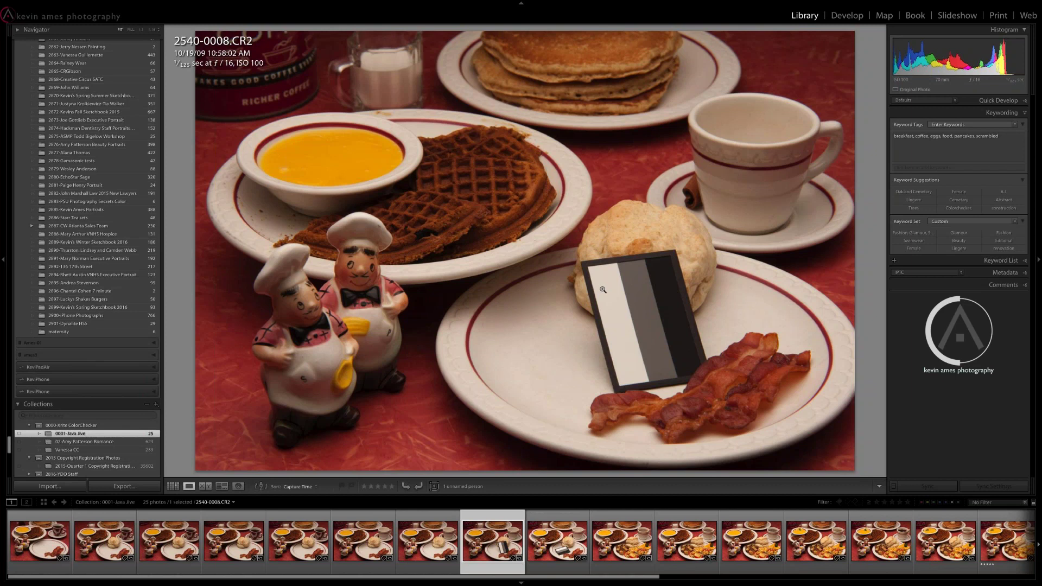
Try a custom white balance sampled from the gray target in 2540-0008.CR2 and undo it
{"action": "key", "text": "w"}
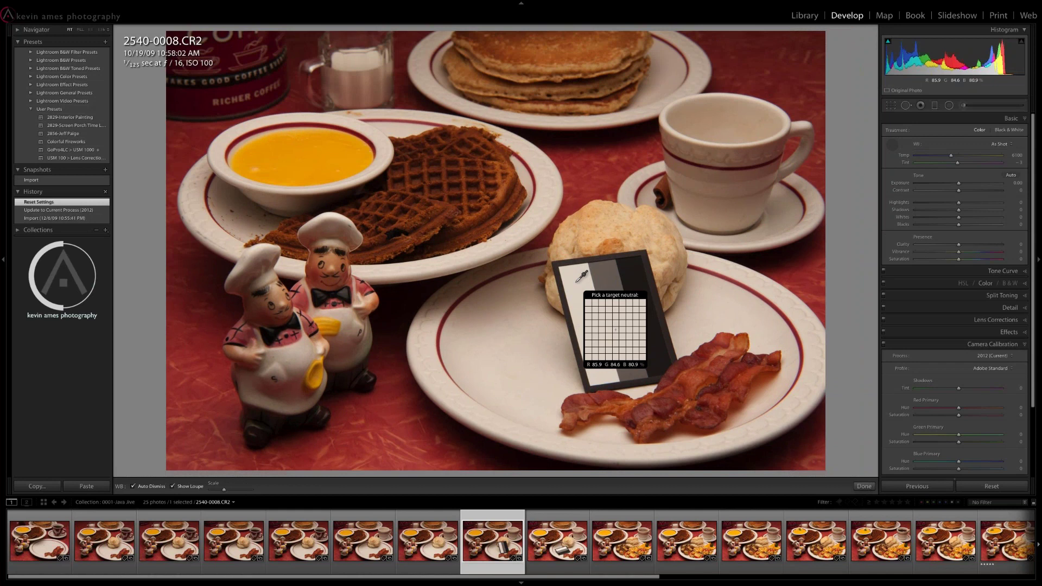
{"action": "left_click", "coordinate": [604, 279]}
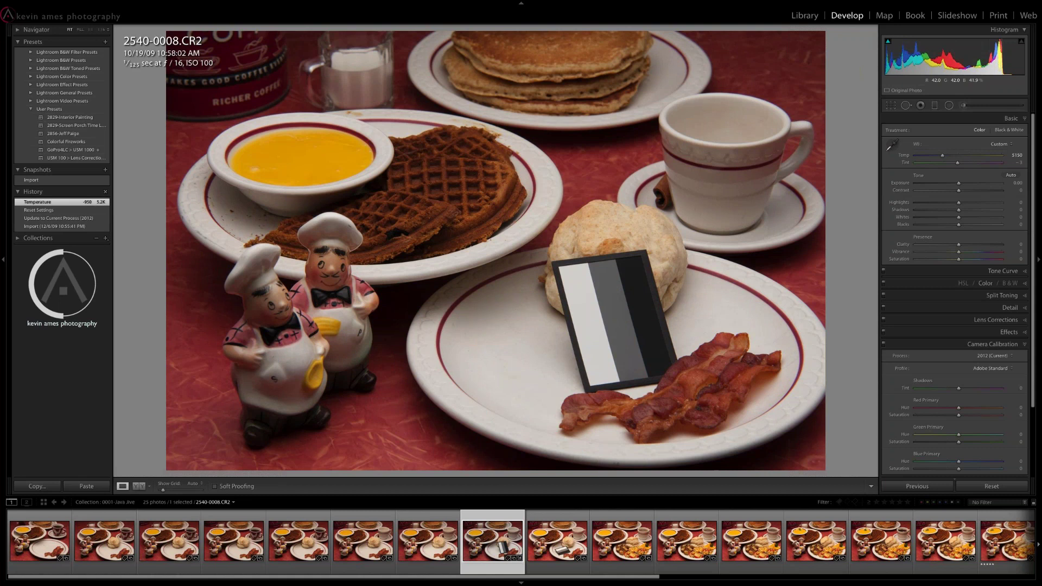
{"action": "key", "text": "ctrl+z"}
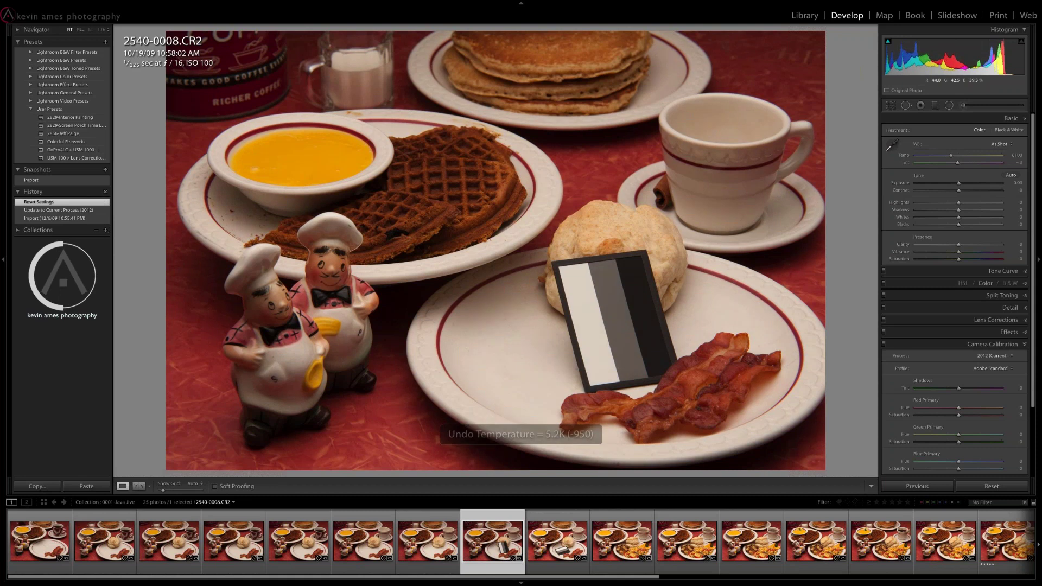
{"action": "key", "text": "ctrl+z"}
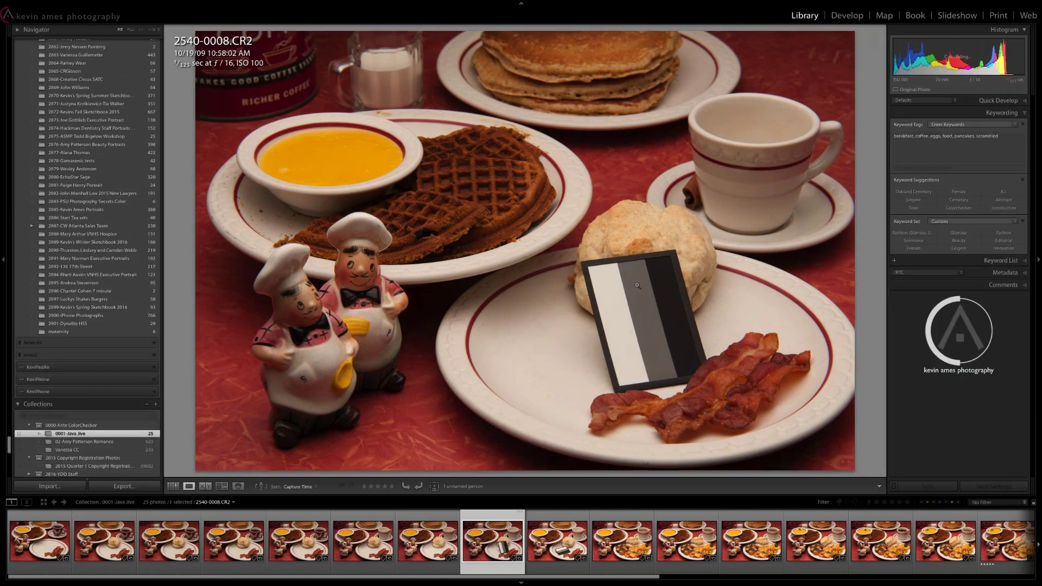
Set a custom white balance by sampling the medium-gray patch of the target in 2540-0008.CR2
{"action": "key", "text": "w"}
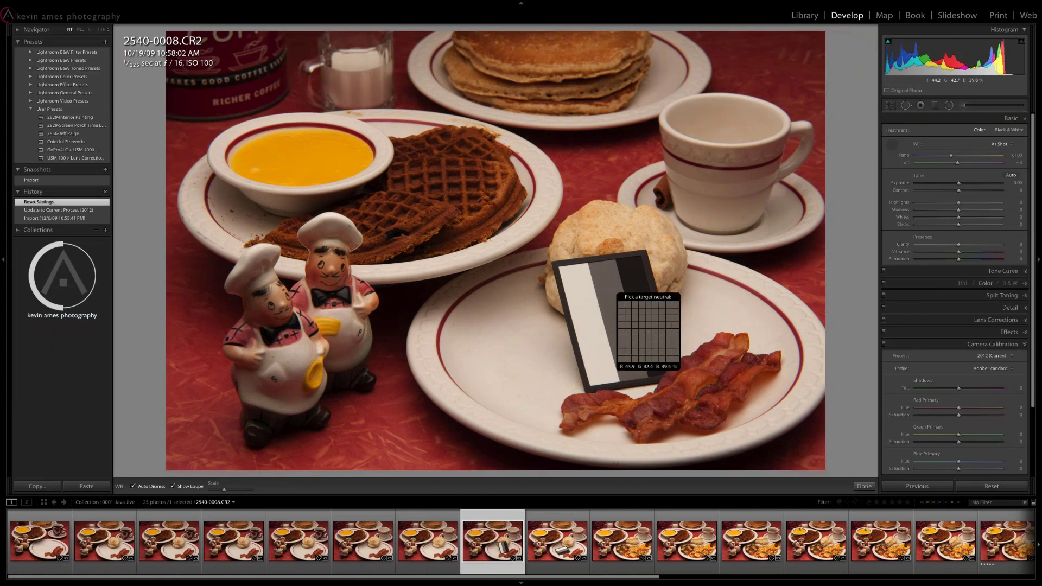
{"action": "left_click", "coordinate": [640, 286]}
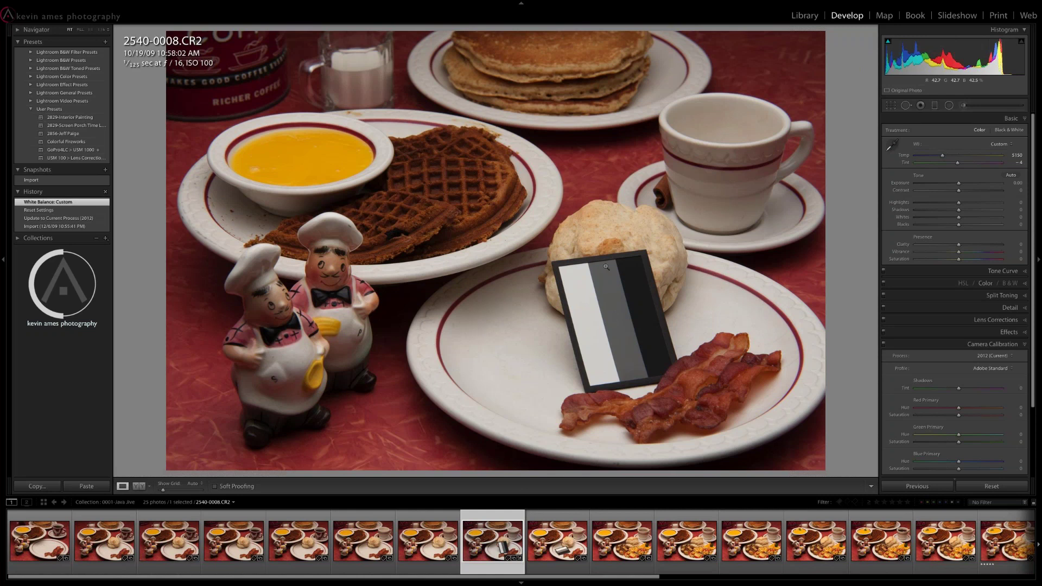
Select all photos in the collection, copy only the White Balance setting from 2540-0008.CR2 and paste it onto the selection
{"action": "key", "text": "ctrl+a"}
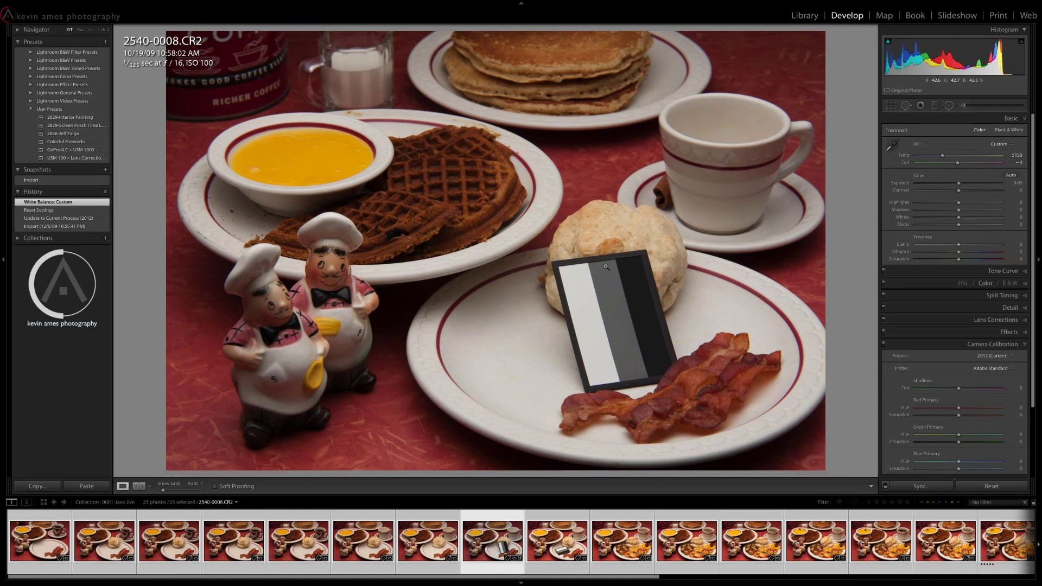
{"action": "left_click", "coordinate": [1024, 345]}
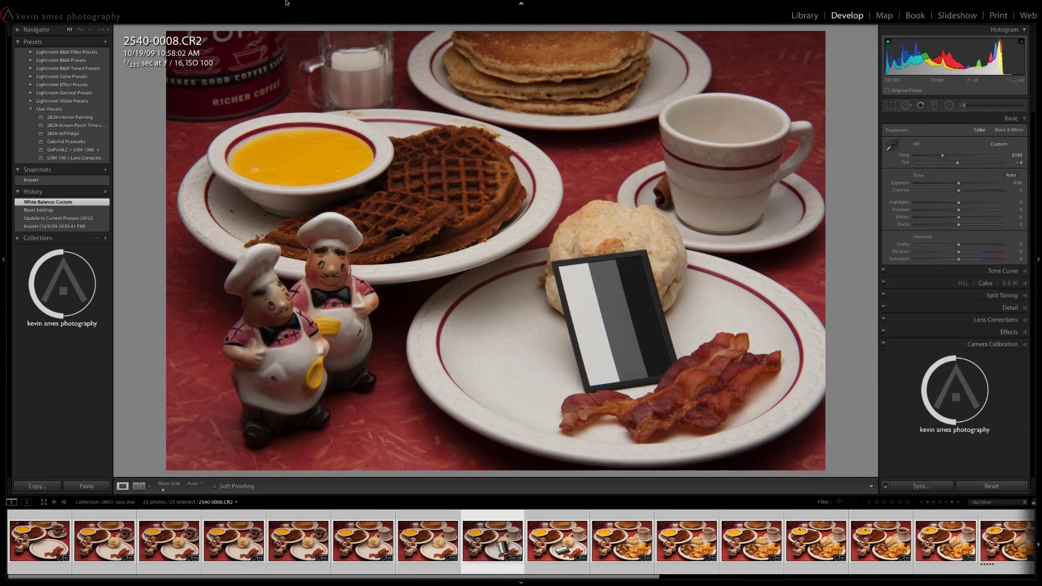
{"action": "mouse_move", "coordinate": [286, 3]}
{"action": "left_click", "coordinate": [154, 4]}
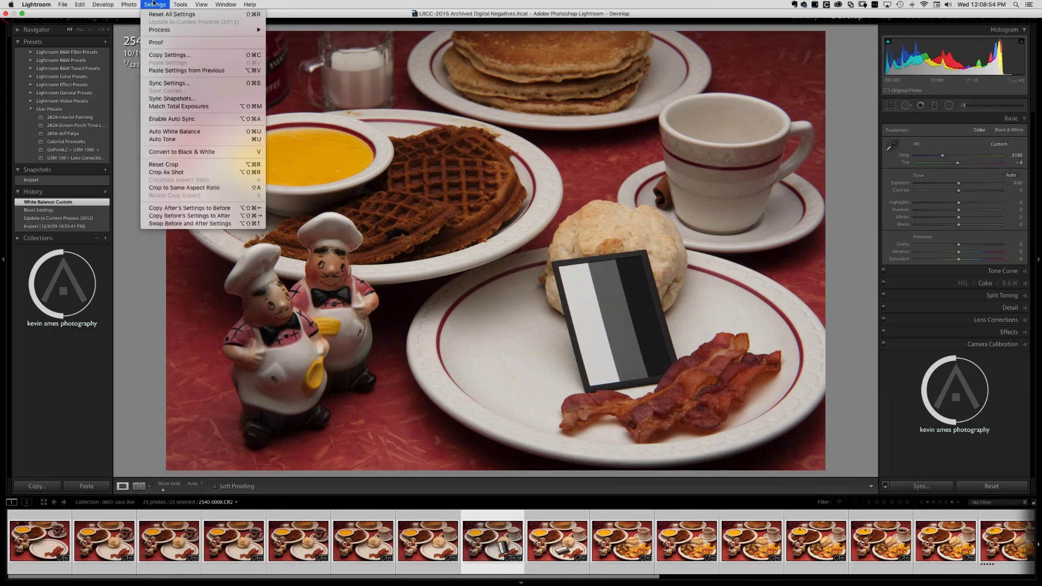
{"action": "left_click", "coordinate": [165, 55]}
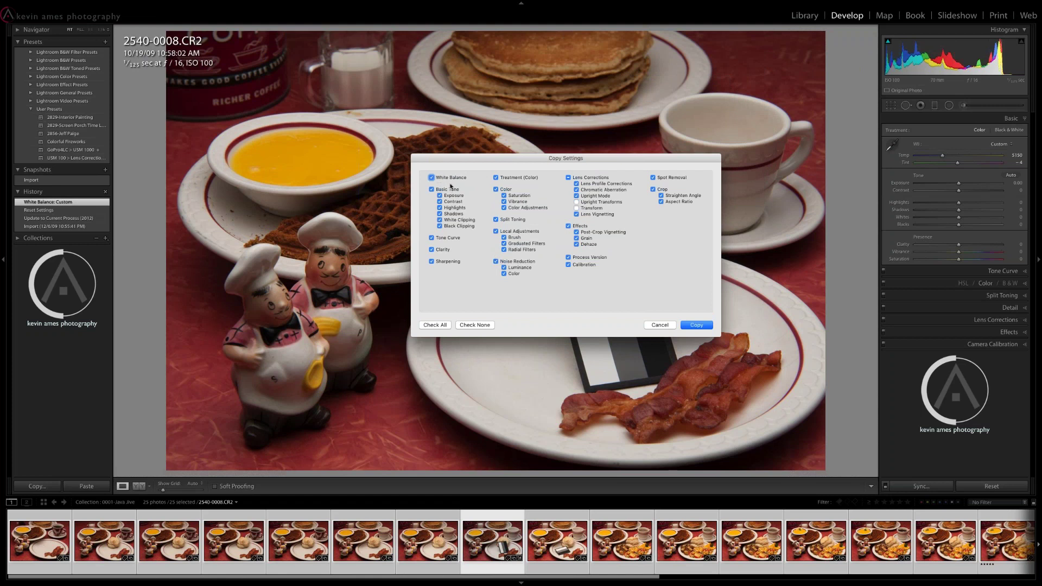
{"action": "left_click", "coordinate": [474, 325]}
{"action": "left_click", "coordinate": [431, 178]}
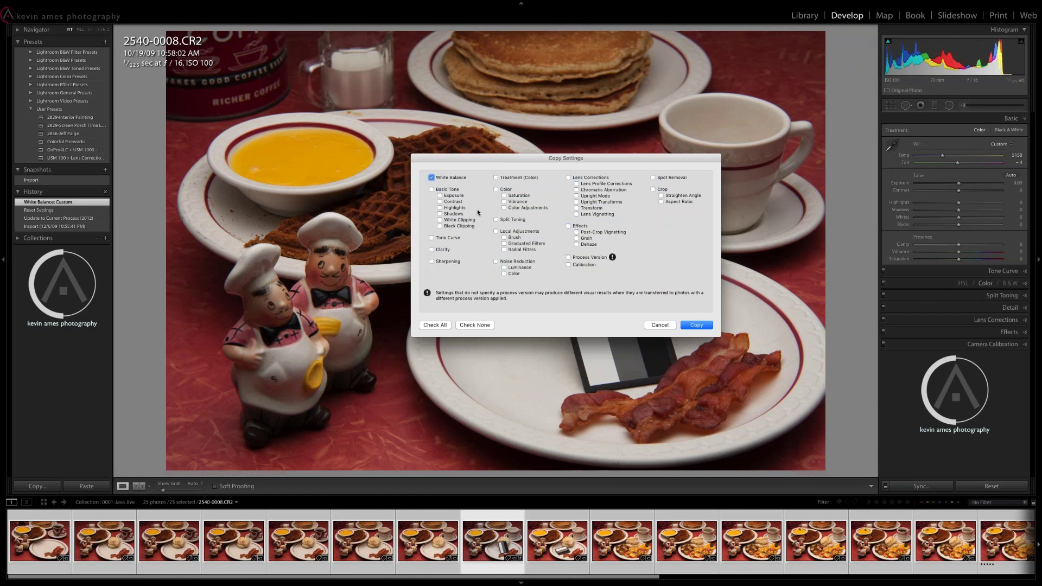
{"action": "left_click", "coordinate": [695, 325]}
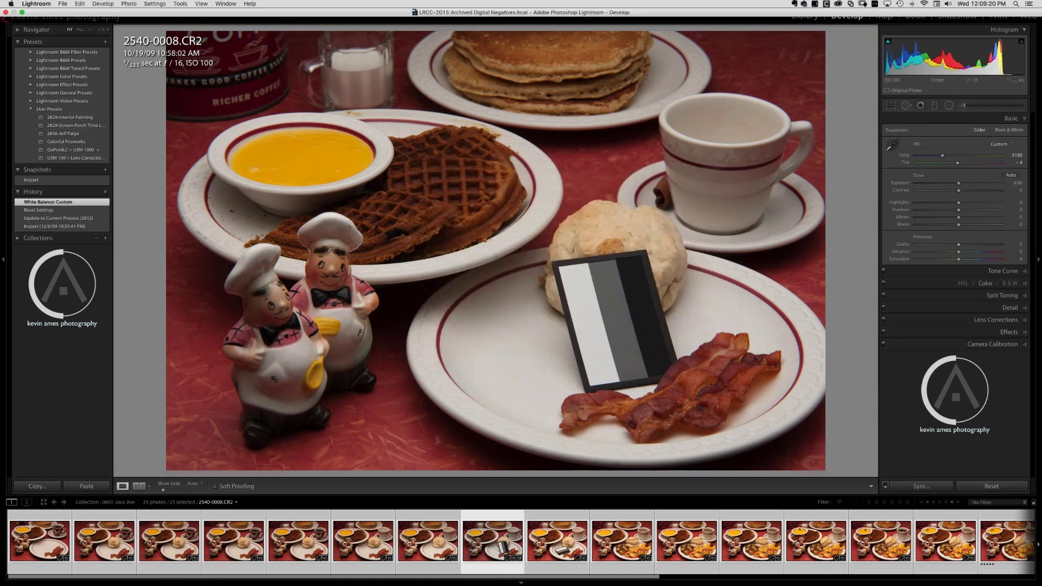
{"action": "left_click", "coordinate": [154, 5]}
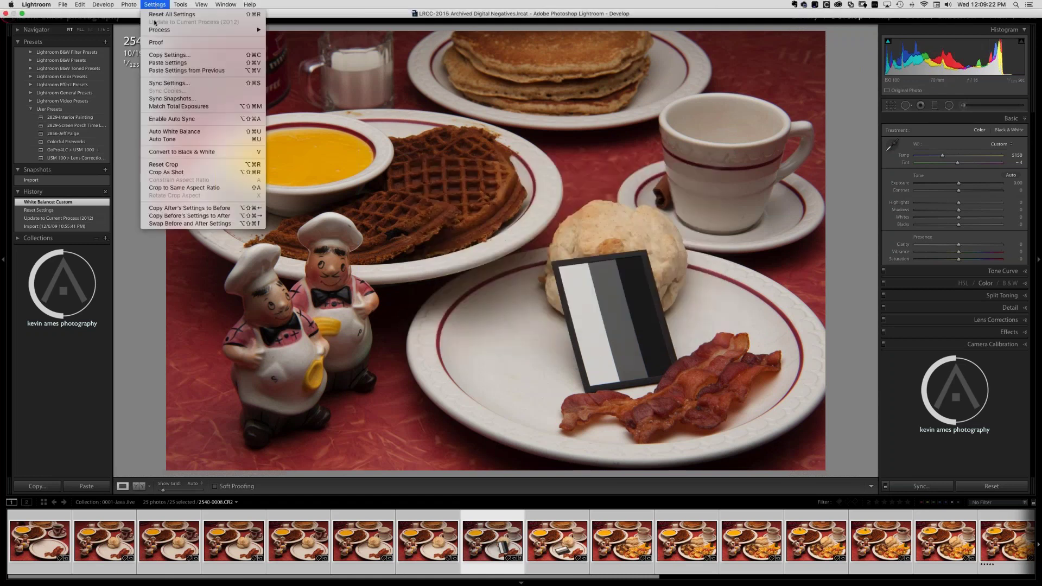
{"action": "left_click", "coordinate": [164, 63]}
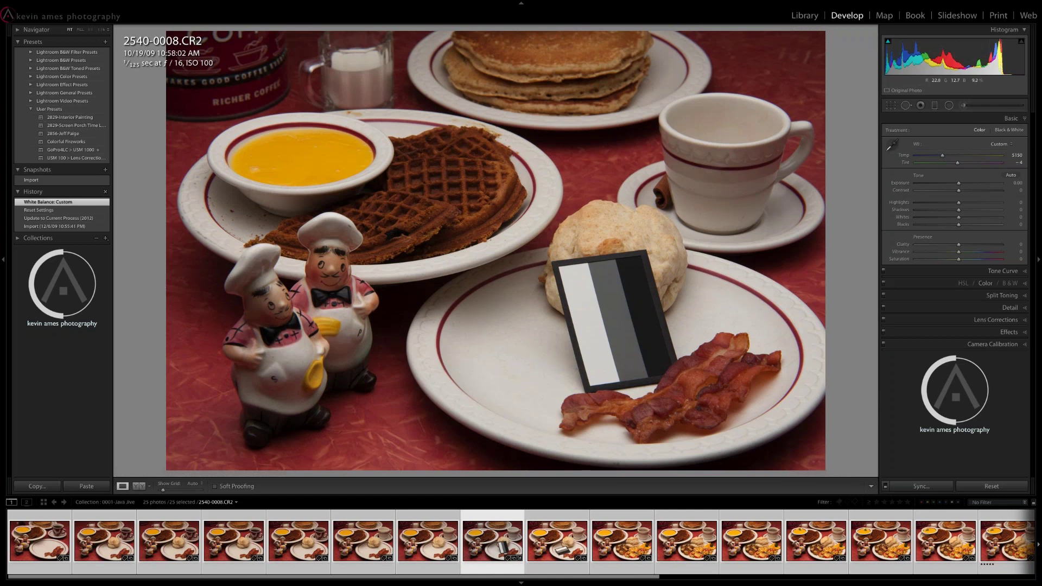
Return to the library grid, open the 02 portrait collection in the Xrite ColorChecker set and enlarge the thumbnails to four per row
{"action": "key", "text": "g"}
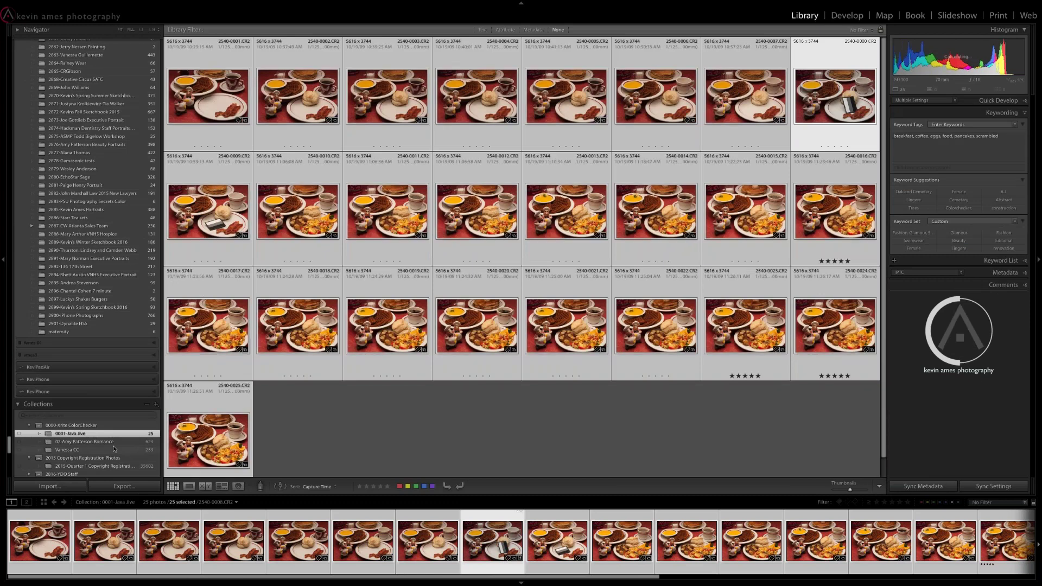
{"action": "left_click", "coordinate": [104, 443]}
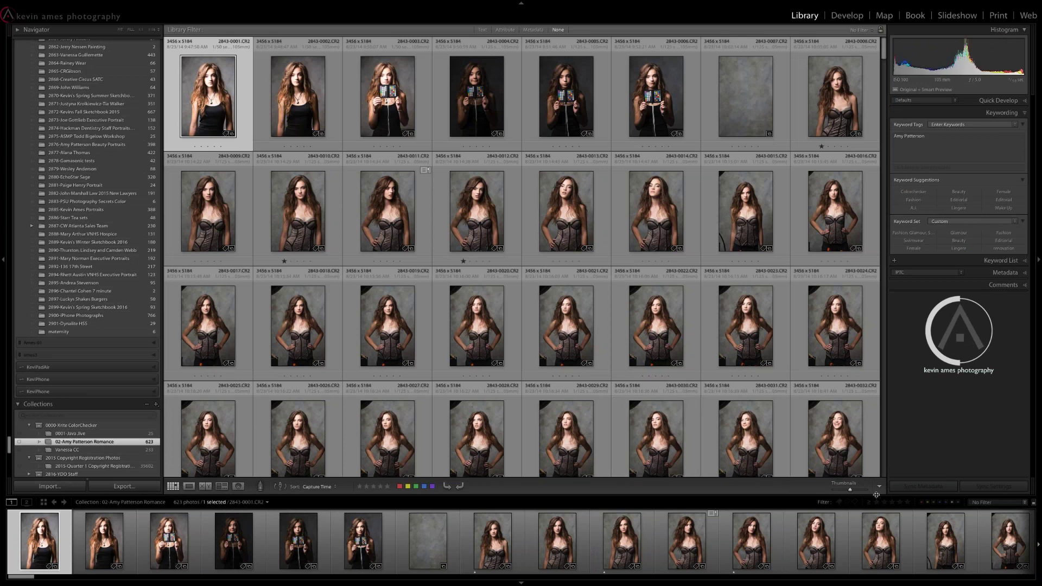
{"action": "left_click_drag", "start_coordinate": [850, 491], "coordinate": [860, 491]}
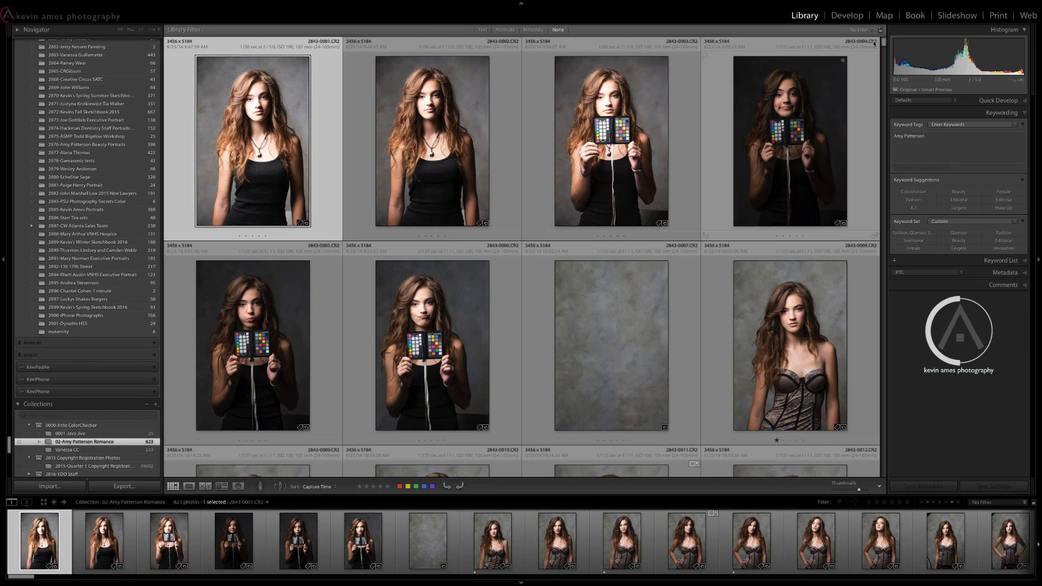
{"action": "mouse_move", "coordinate": [882, 52]}
{"action": "left_mouse_down"}
{"action": "mouse_move", "coordinate": [864, 147]}
{"action": "mouse_move", "coordinate": [862, 462]}
{"action": "mouse_move", "coordinate": [877, 39]}
{"action": "left_mouse_up"}
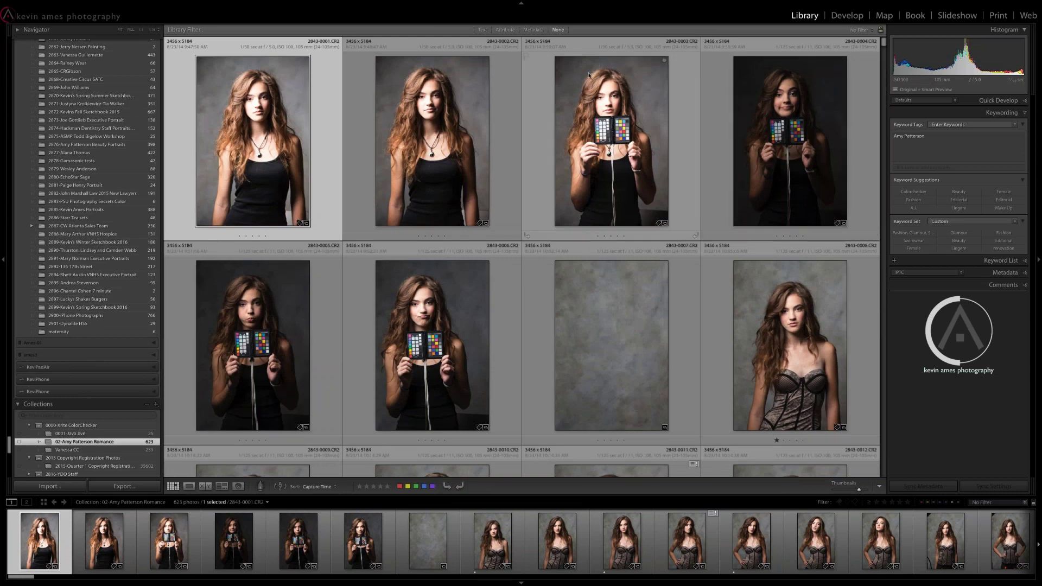
{"action": "key", "text": "ctrl+a"}
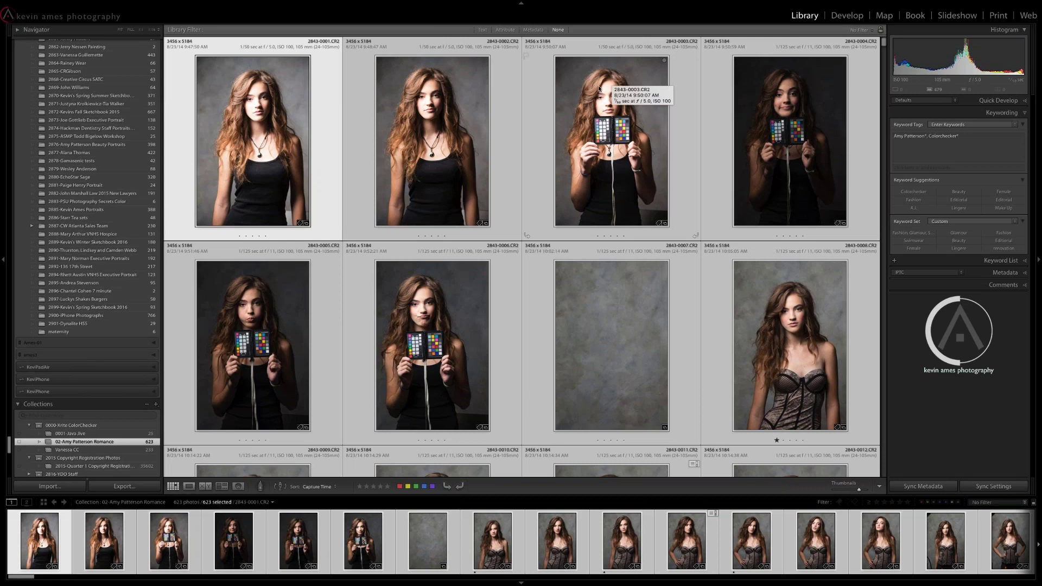
{"action": "left_click", "coordinate": [421, 327]}
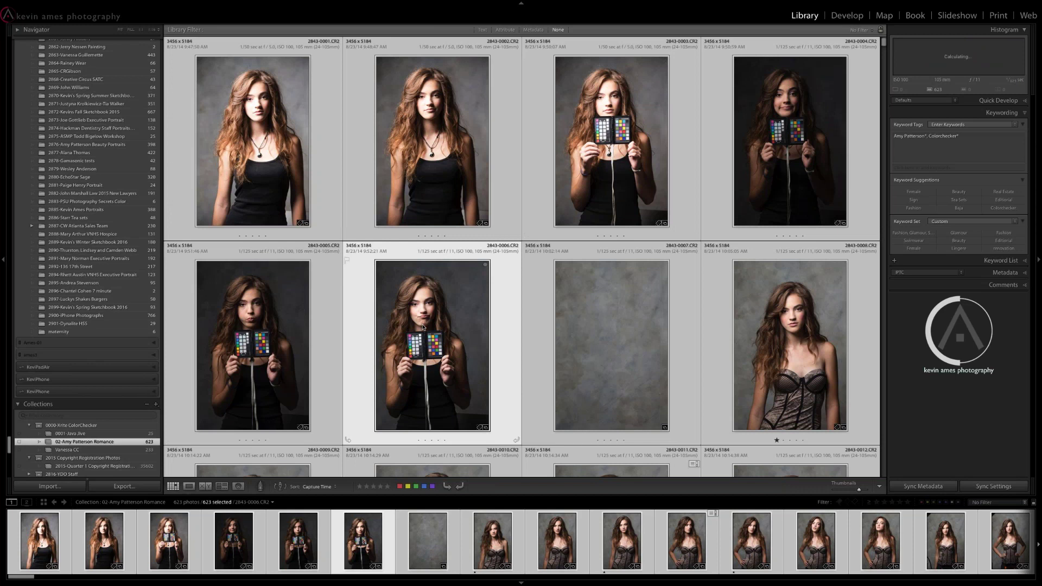
{"action": "key", "text": "ctrl+d"}
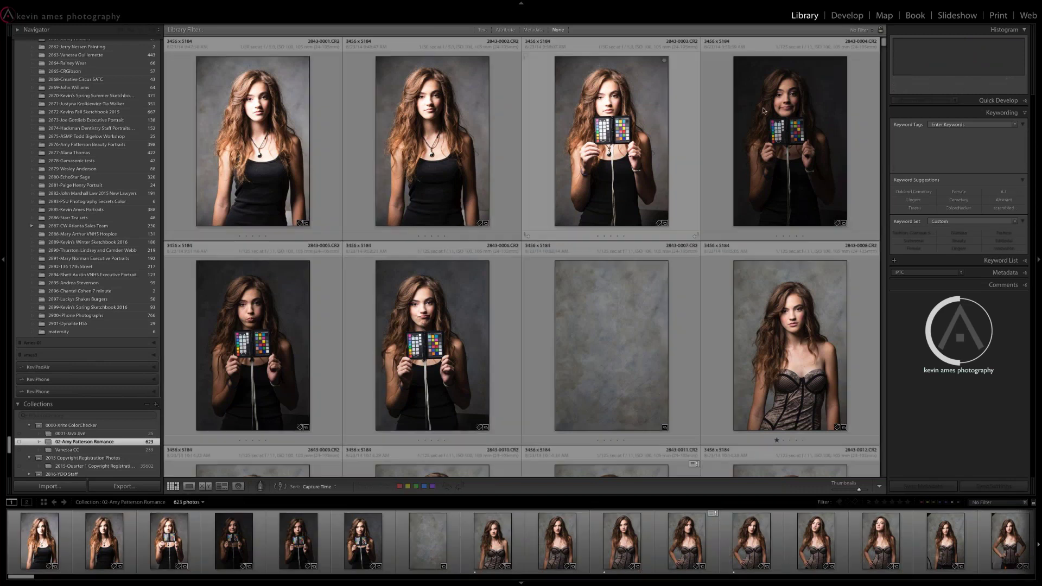
Open the dark ColorChecker portrait 2843-0004.CR2 in the Develop module
{"action": "left_click", "coordinate": [784, 132]}
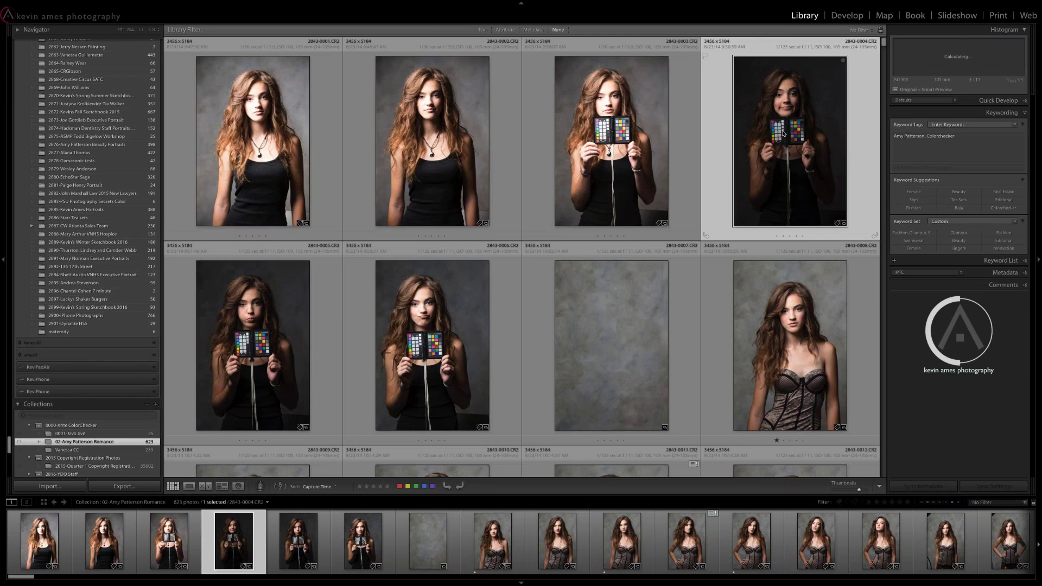
{"action": "key", "text": "d"}
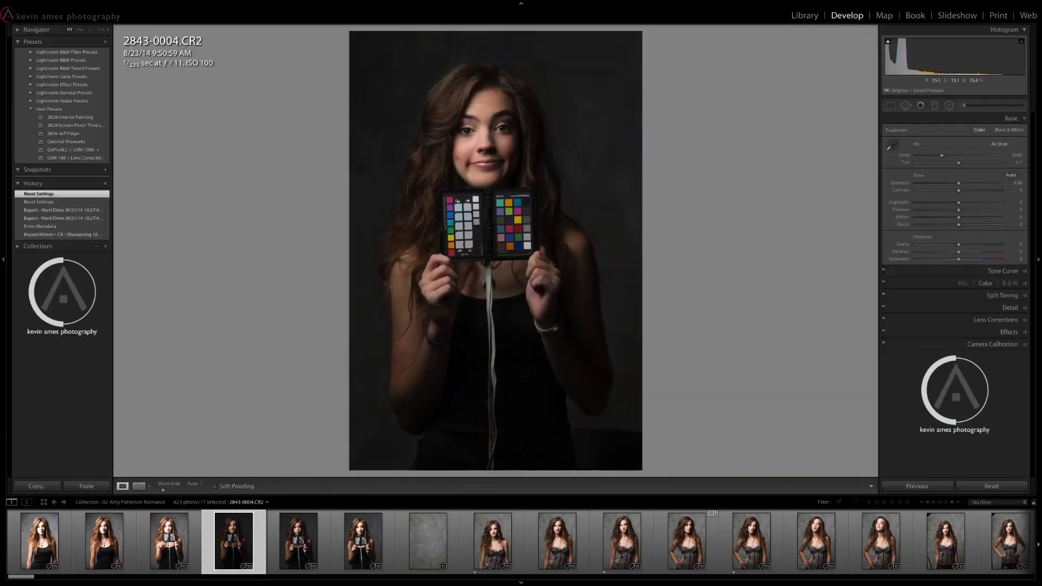
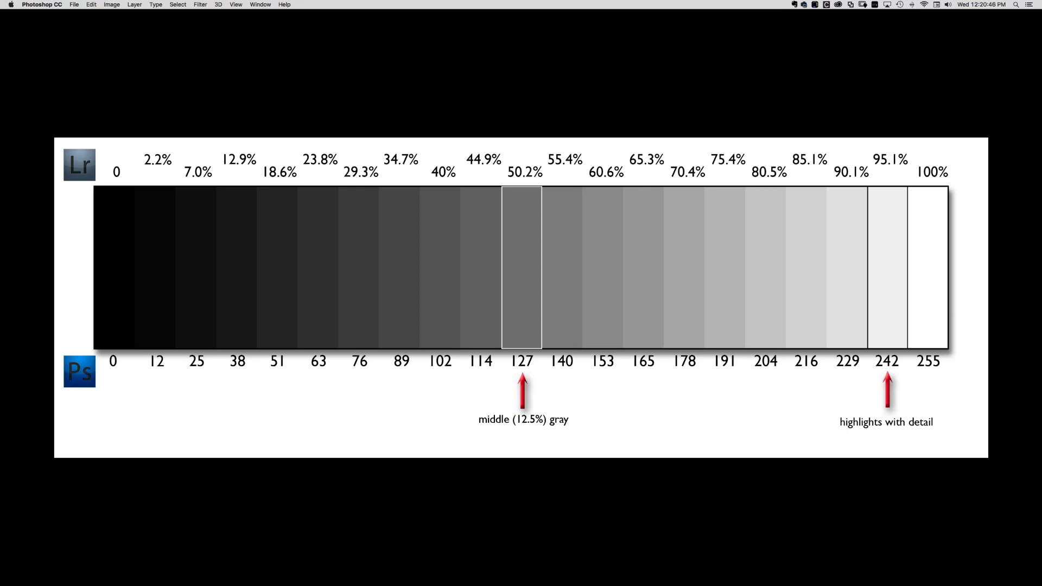
Undo and redo the "highlights with detail" marker on the tonal scale chart in Photoshop
{"action": "key", "text": "super+z"}
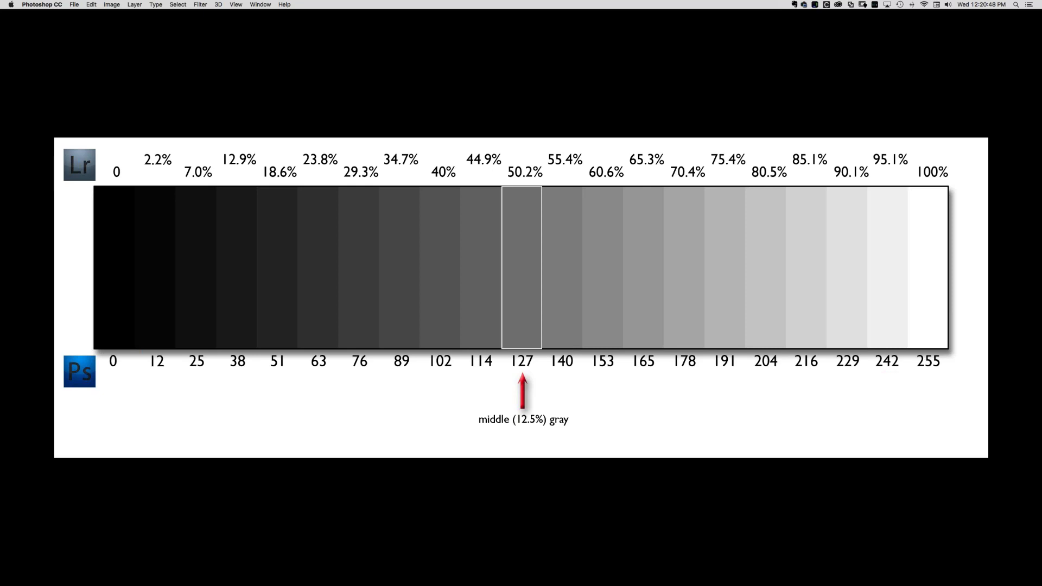
{"action": "key", "text": "super+shift+z"}
{"action": "key", "text": "super+shift+z"}
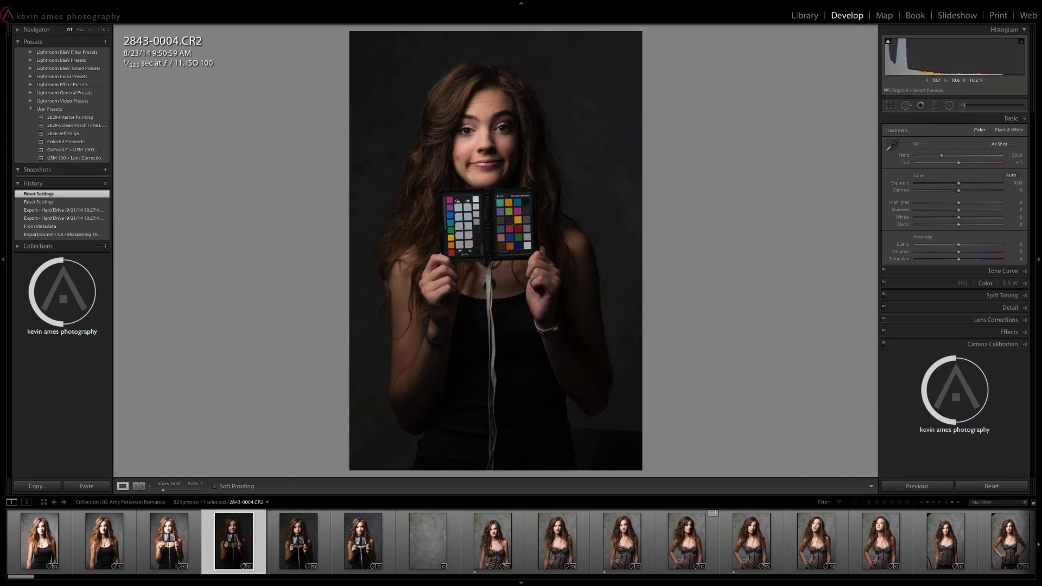
View the ColorChecker portrait 2843-0005.CR2 and open the brighter 2843-0006.CR2 in Develop
{"action": "left_click", "coordinate": [298, 542]}
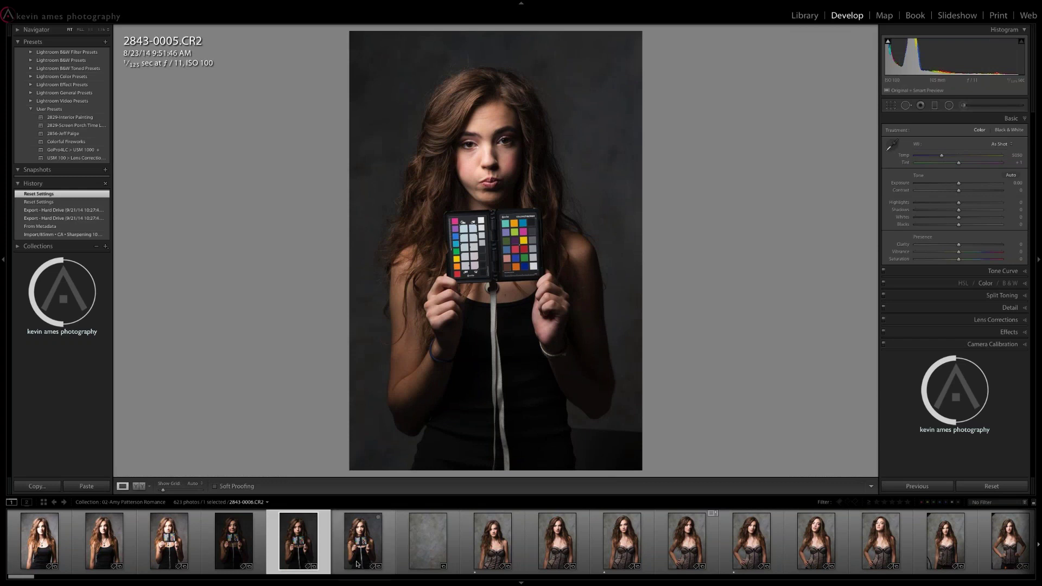
{"action": "left_click", "coordinate": [362, 542]}
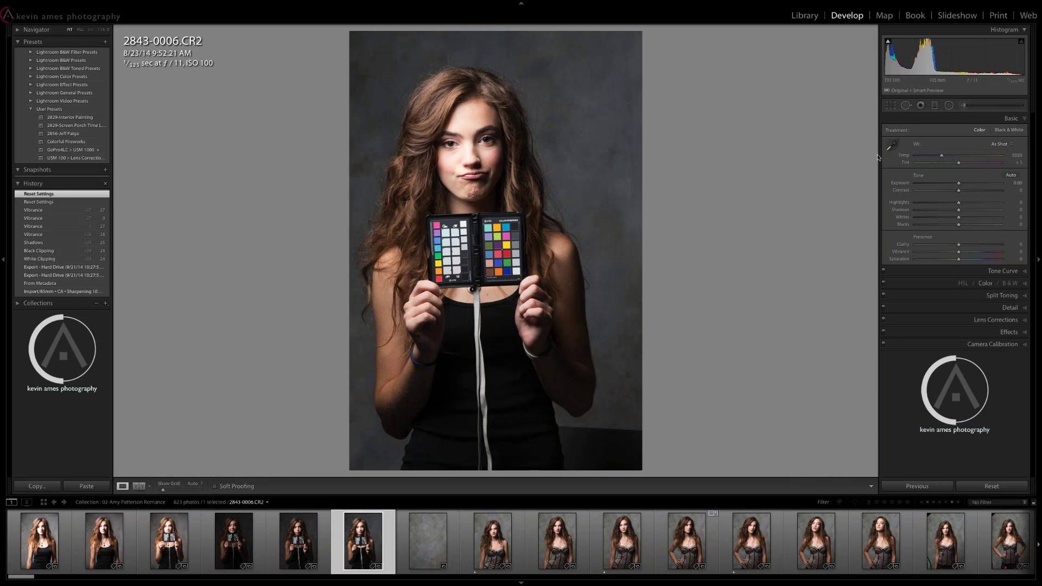
Try a custom white balance sampled from a neutral patch of the ColorChecker in 2843-0006.CR2 and undo it
{"action": "left_click", "coordinate": [892, 146]}
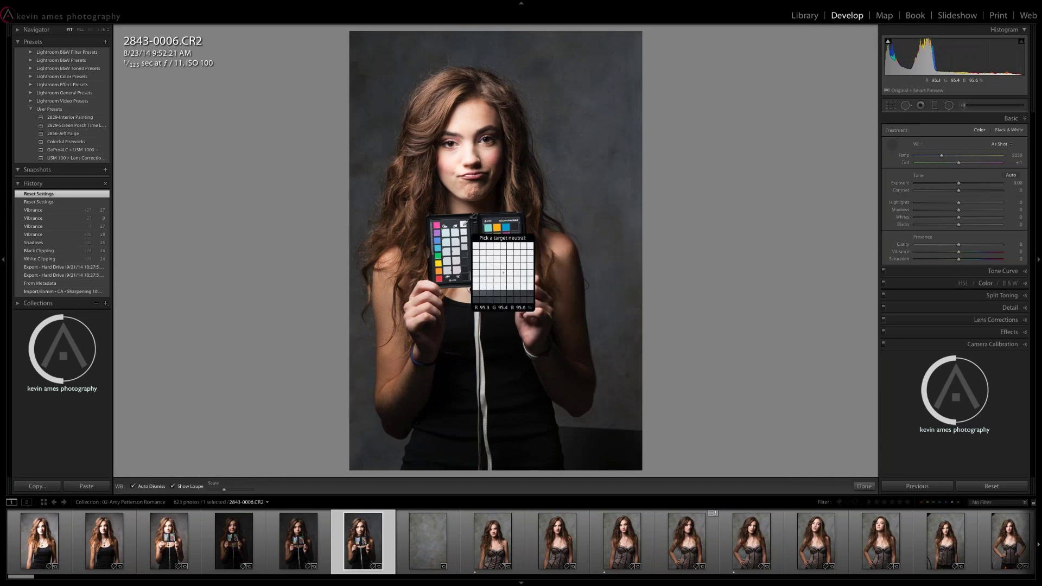
{"action": "left_click", "coordinate": [465, 246]}
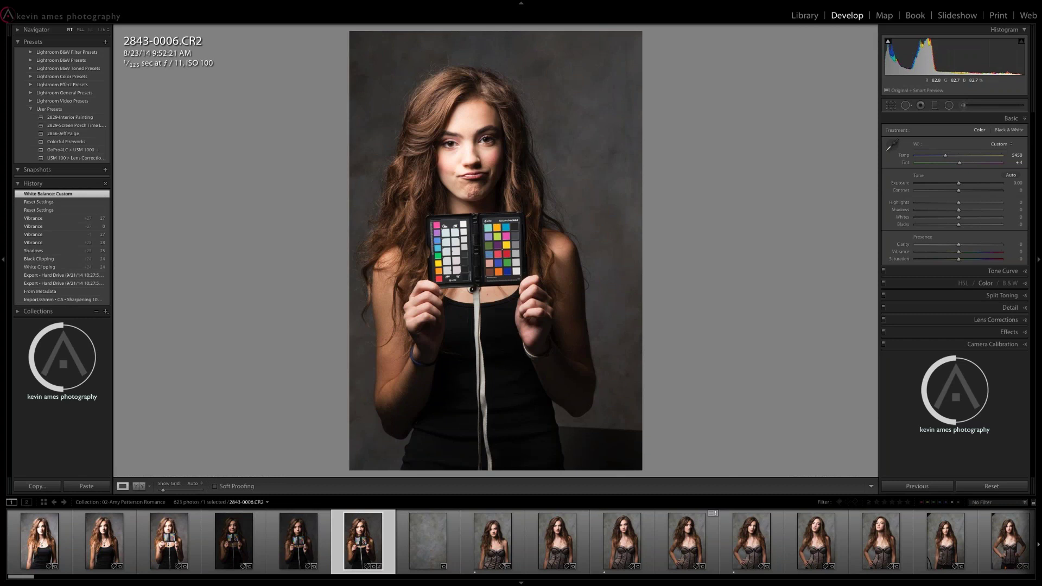
{"action": "key", "text": "ctrl+z"}
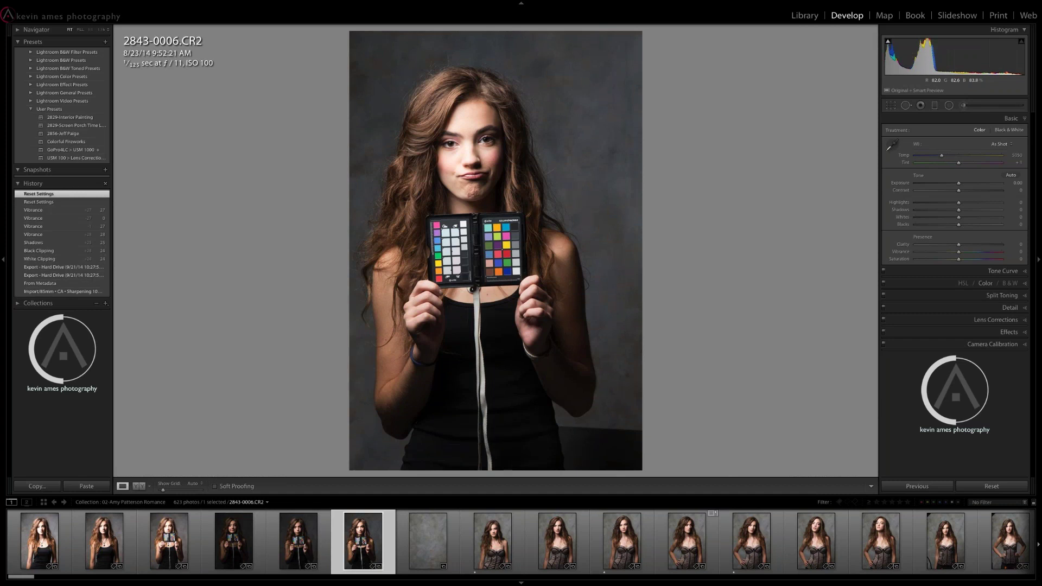
Set a custom white balance in 2843-0006.CR2 by sampling a neutral patch of the ColorChecker
{"action": "key", "text": "z"}
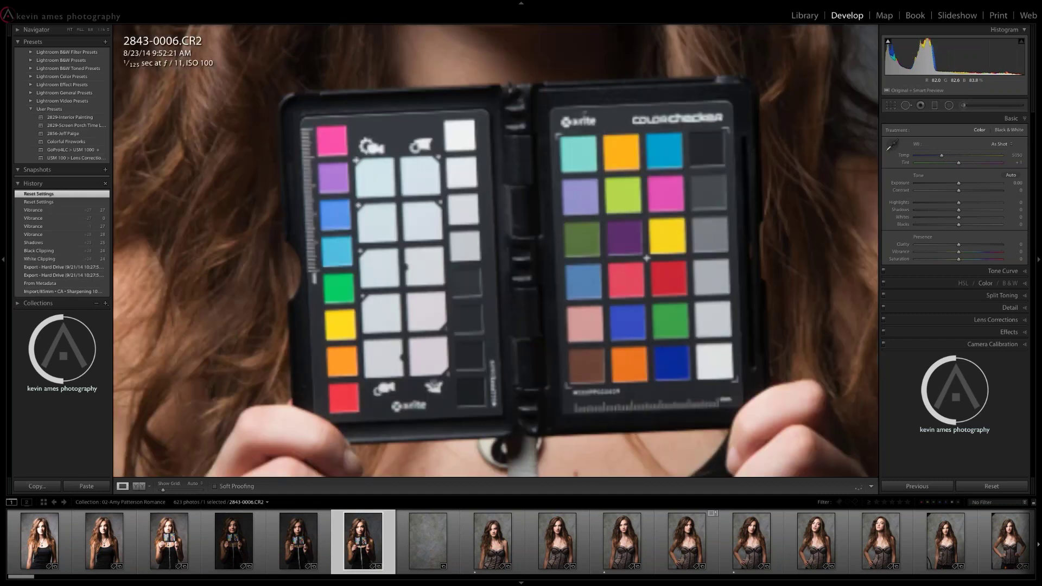
{"action": "key", "text": "z"}
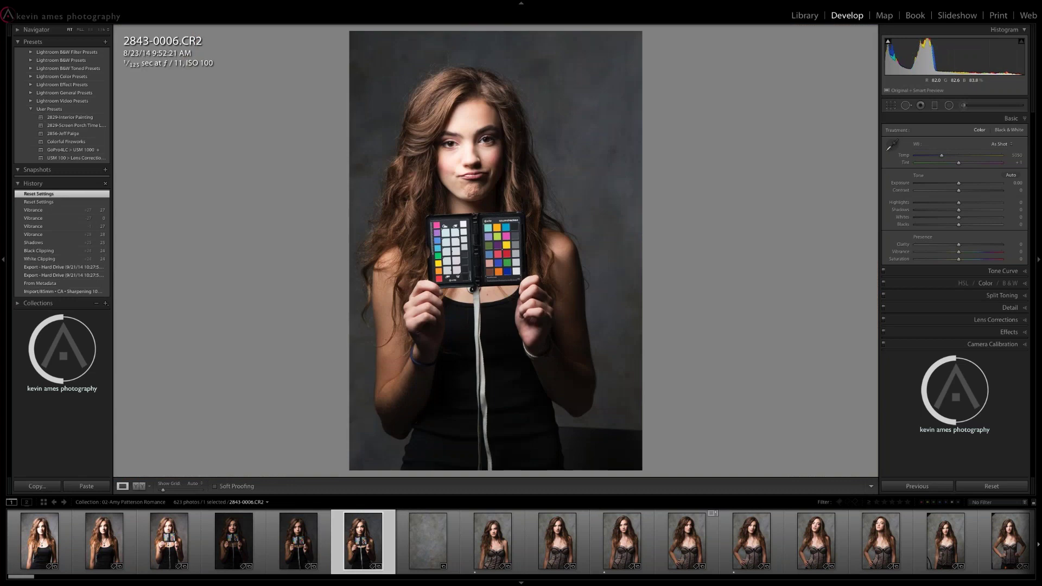
{"action": "key", "text": "w"}
{"action": "left_click", "coordinate": [504, 294]}
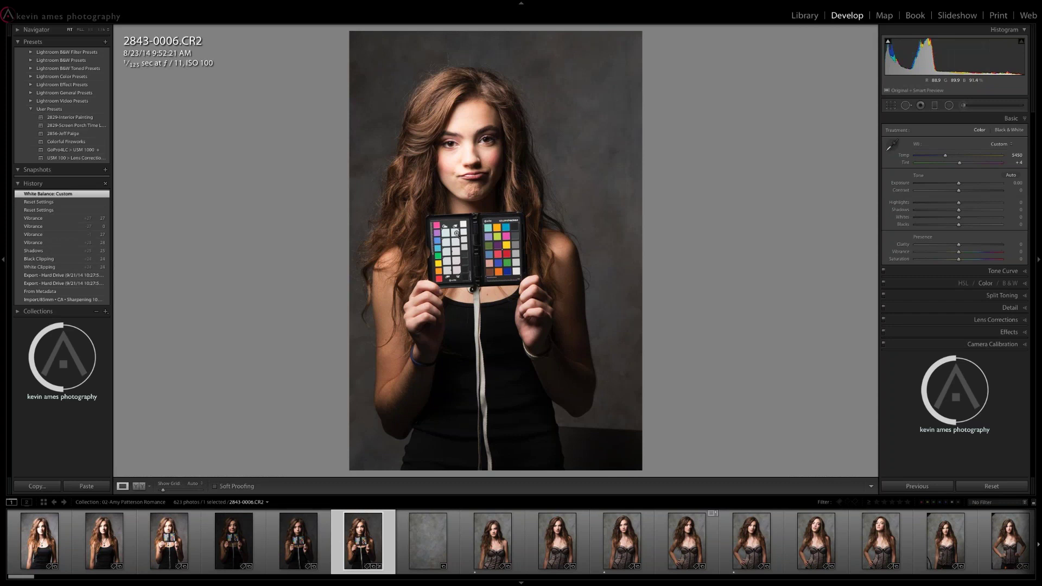
Select the four photos starting at 2843-0006.CR2, turn on Auto Sync and sample a warming patch of the ColorChecker for the white balance
{"action": "left_click", "coordinate": [557, 554], "text": "shift"}
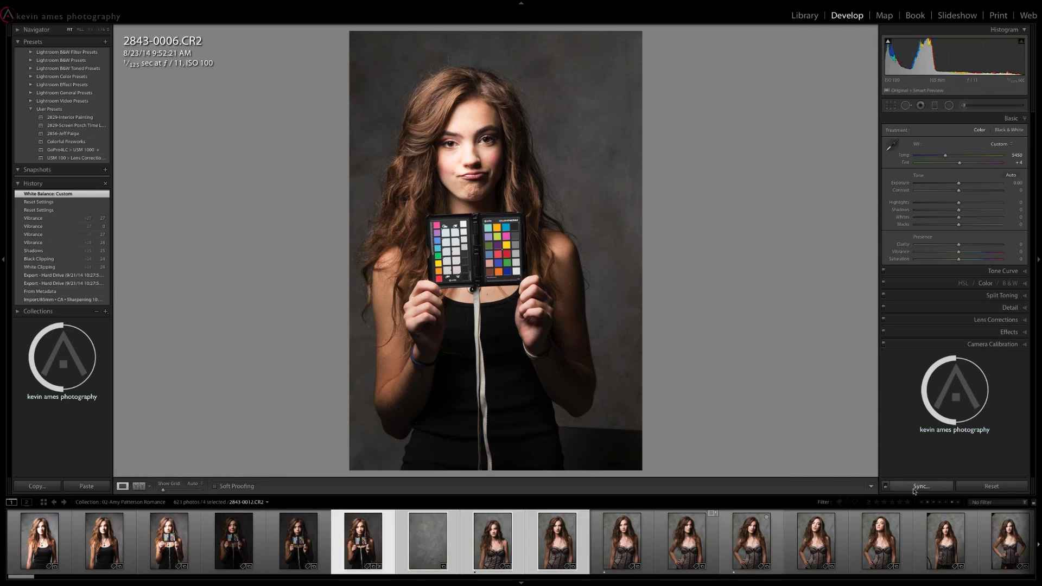
{"action": "left_click", "coordinate": [885, 487]}
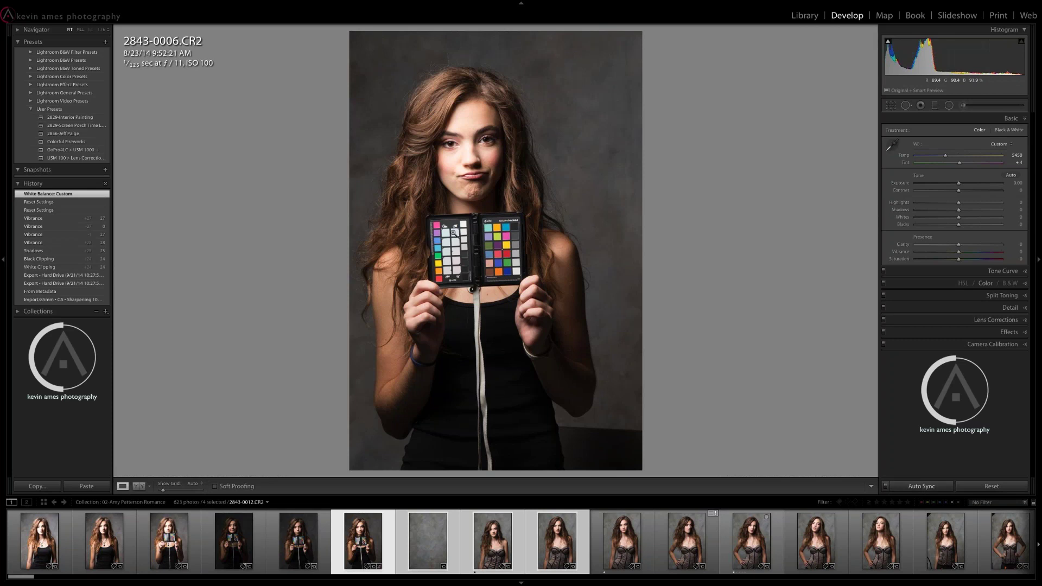
{"action": "key", "text": "w"}
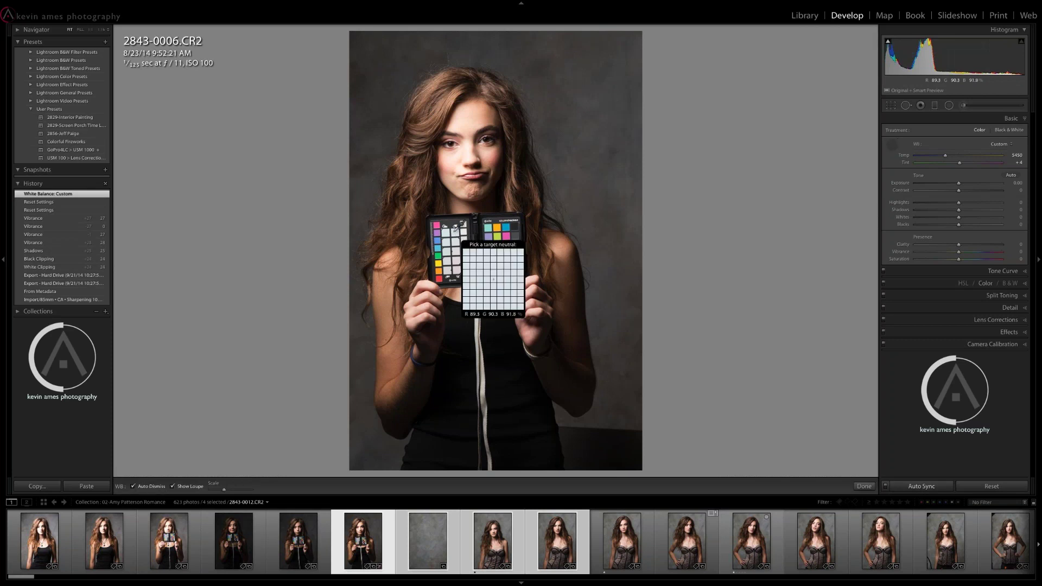
{"action": "left_click", "coordinate": [457, 228]}
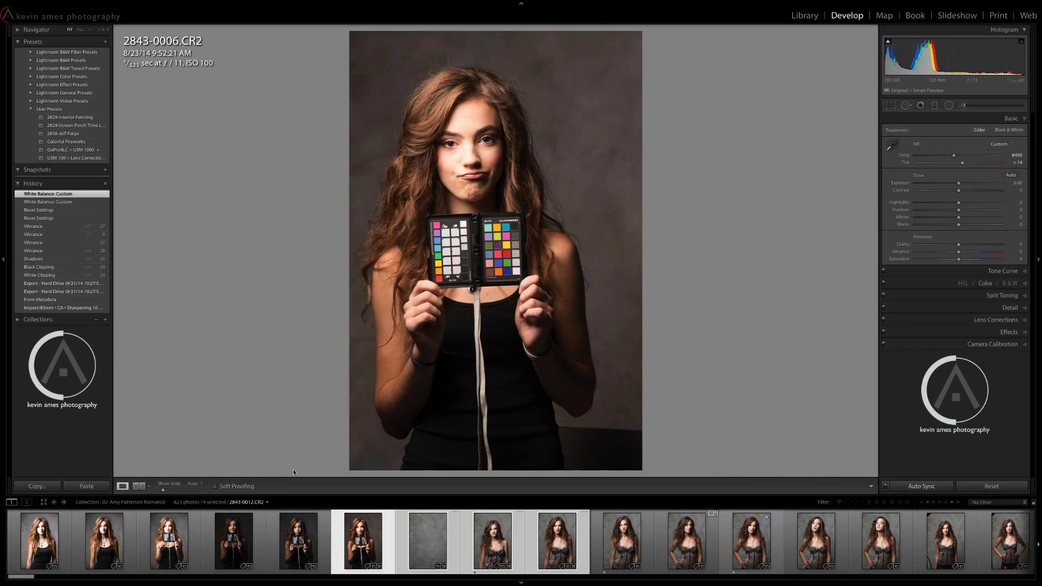
Try successive patches down the inner column of the ColorChecker's white balance target with Auto Dismiss off
{"action": "left_click", "coordinate": [893, 146]}
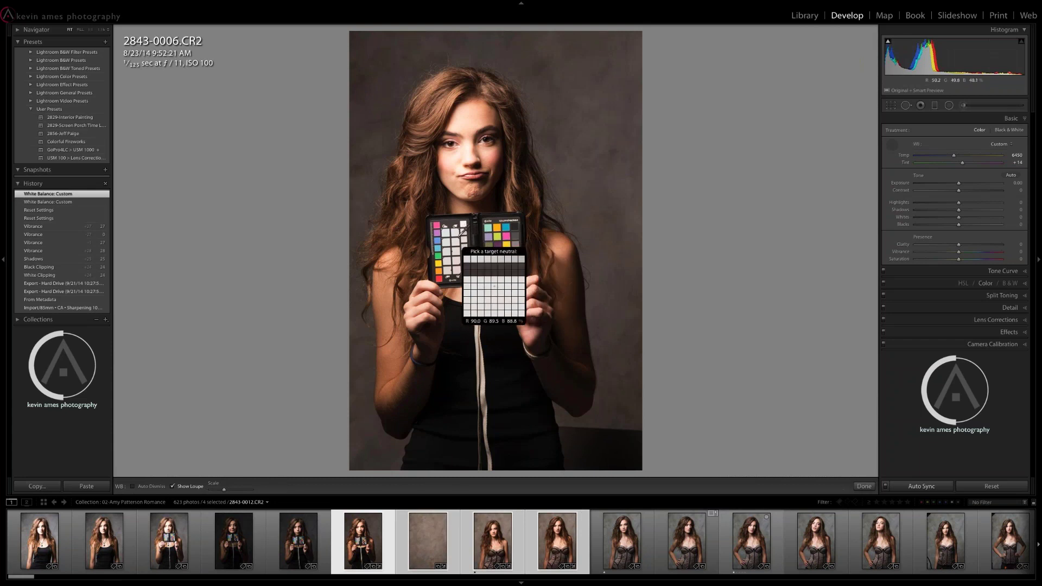
{"action": "left_click", "coordinate": [455, 241]}
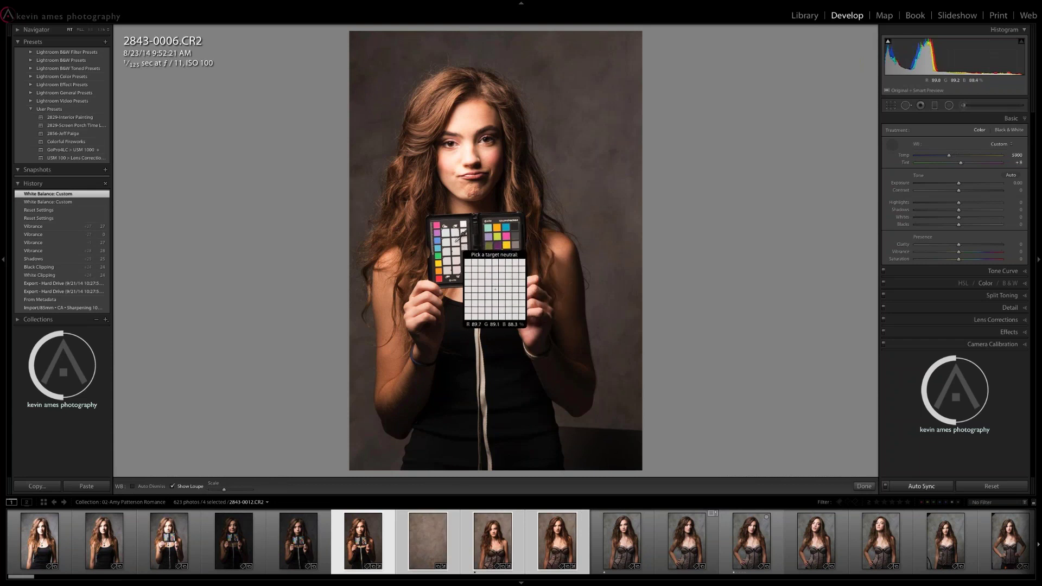
{"action": "left_click", "coordinate": [457, 242]}
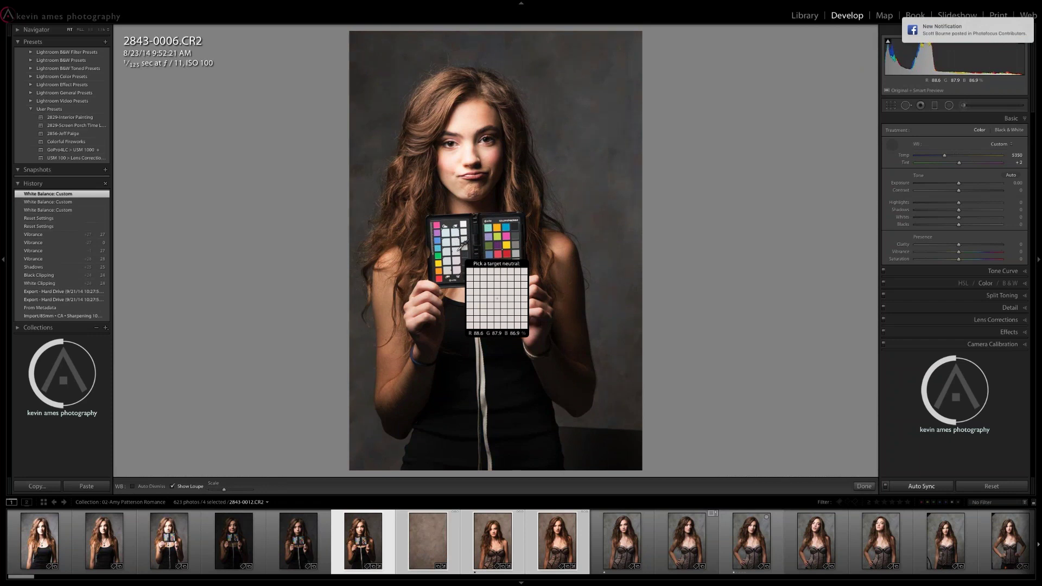
{"action": "left_click", "coordinate": [458, 243]}
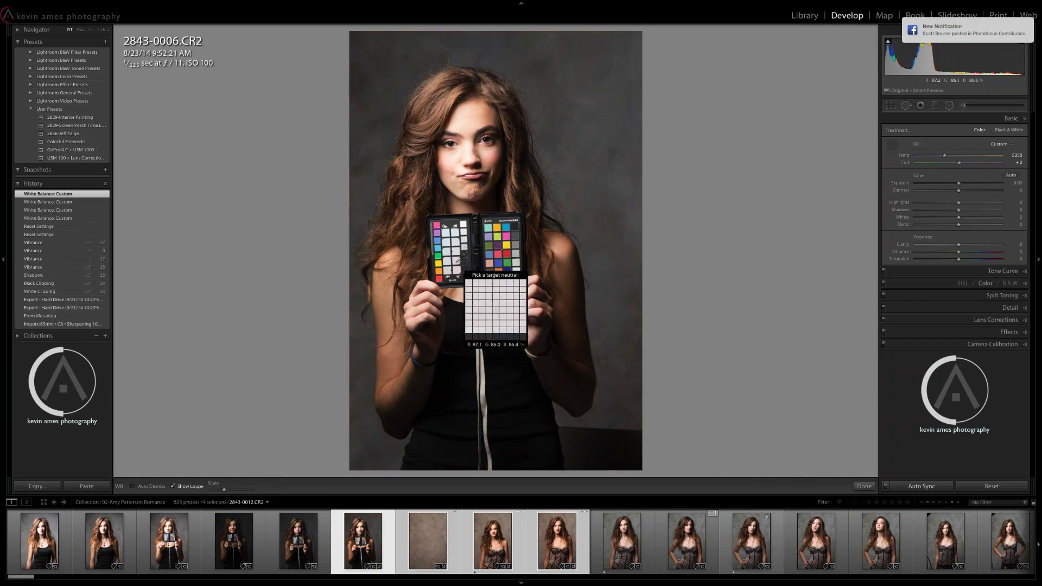
{"action": "left_click", "coordinate": [459, 270]}
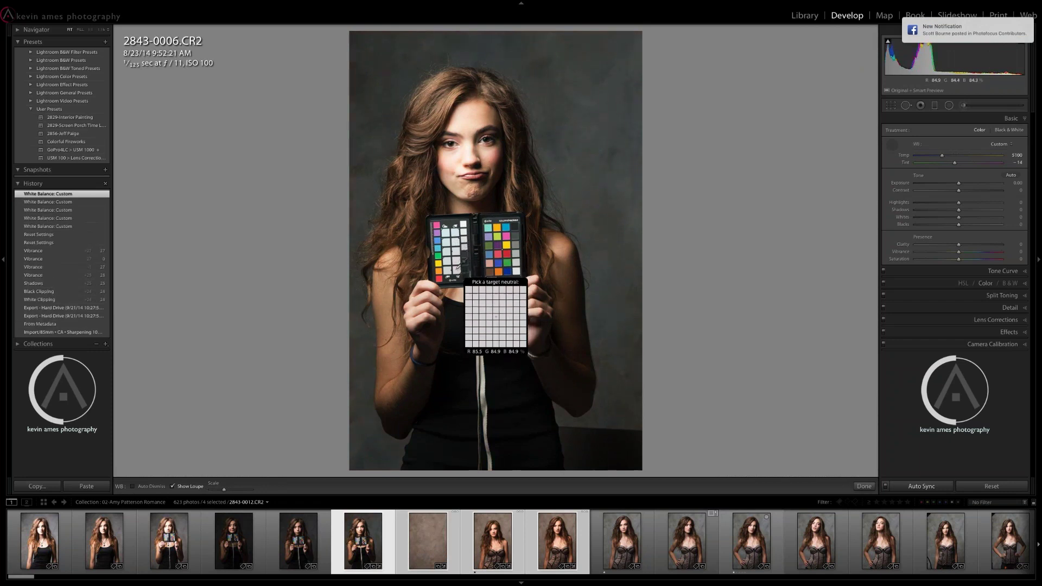
{"action": "left_click", "coordinate": [456, 258]}
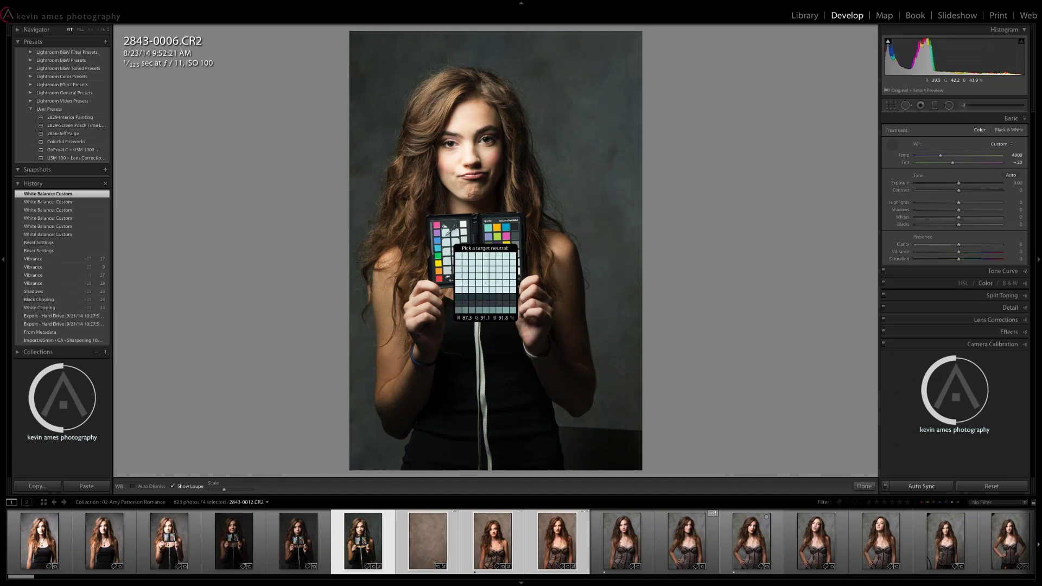
Try the patches down the outer column of the white balance target, followed by a neutral gray patch and a warming patch
{"action": "left_click", "coordinate": [453, 234]}
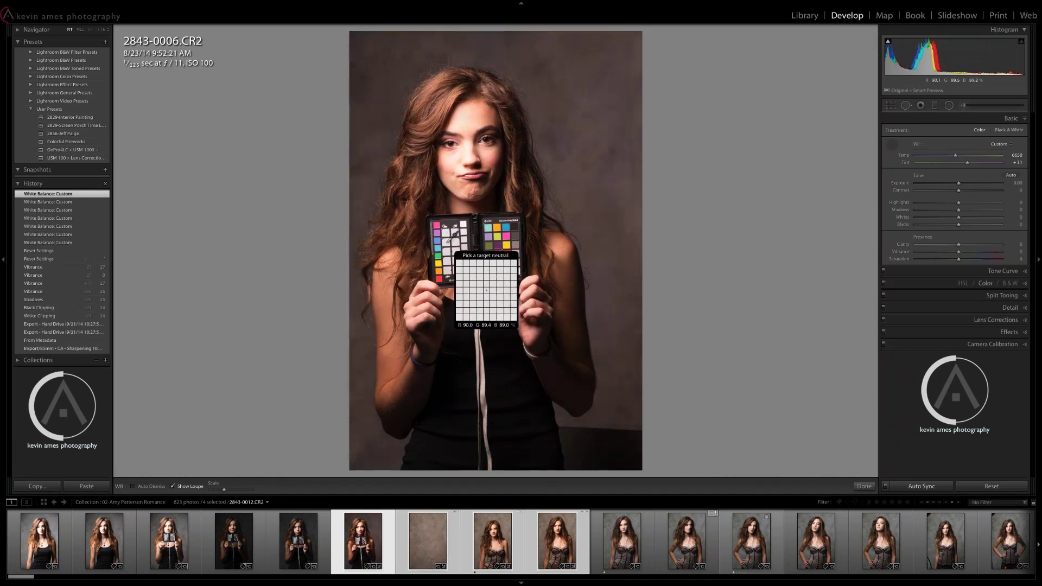
{"action": "left_click", "coordinate": [454, 237]}
{"action": "left_click", "coordinate": [454, 249]}
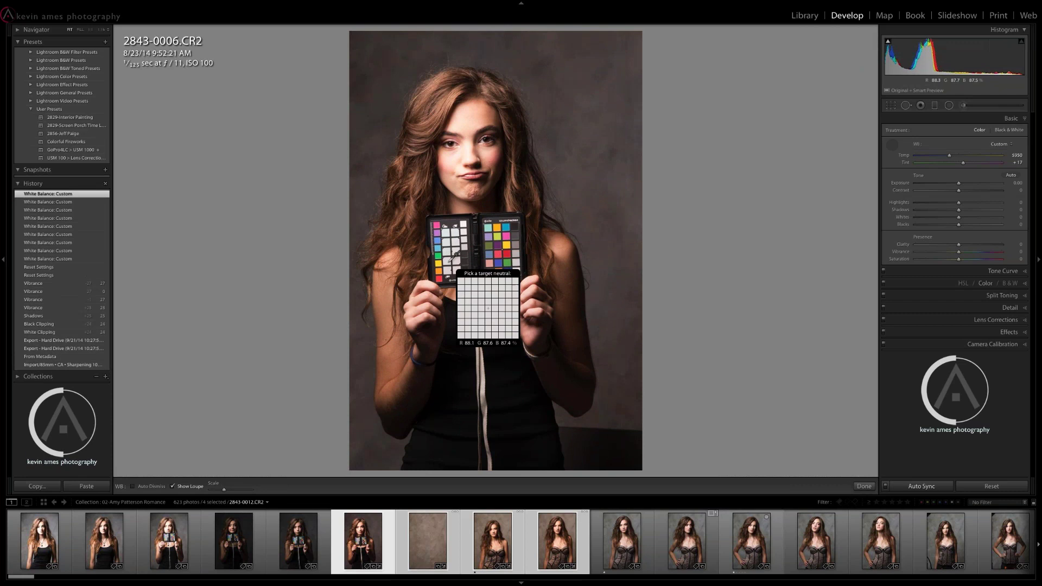
{"action": "left_click", "coordinate": [454, 258]}
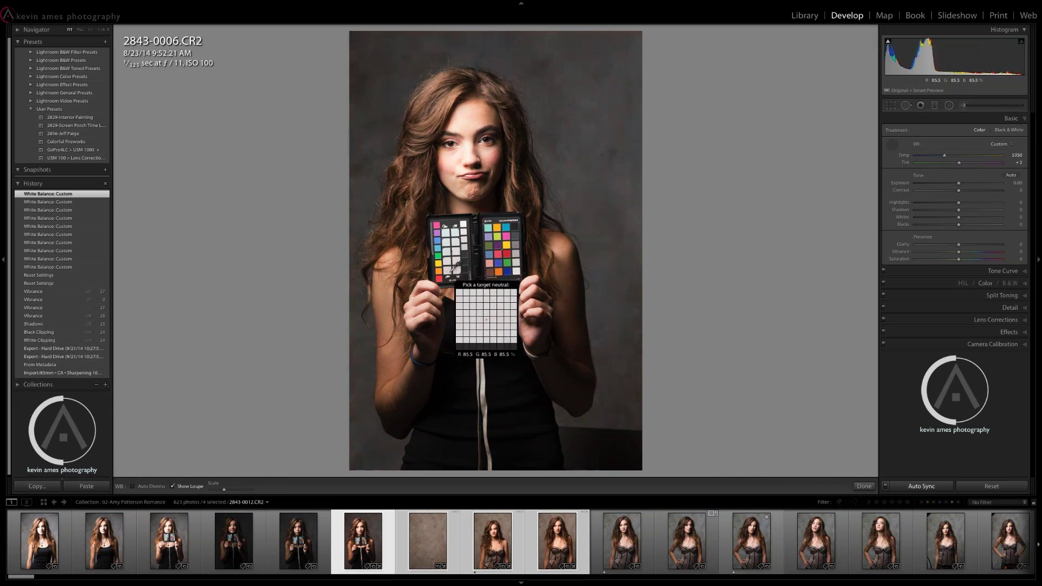
{"action": "left_click", "coordinate": [455, 267]}
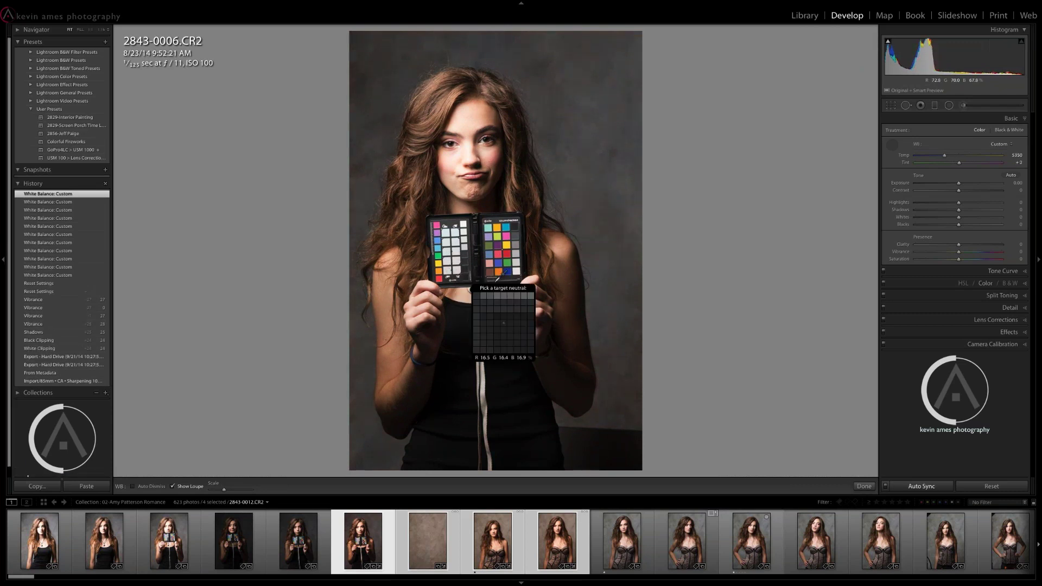
{"action": "left_click", "coordinate": [465, 247]}
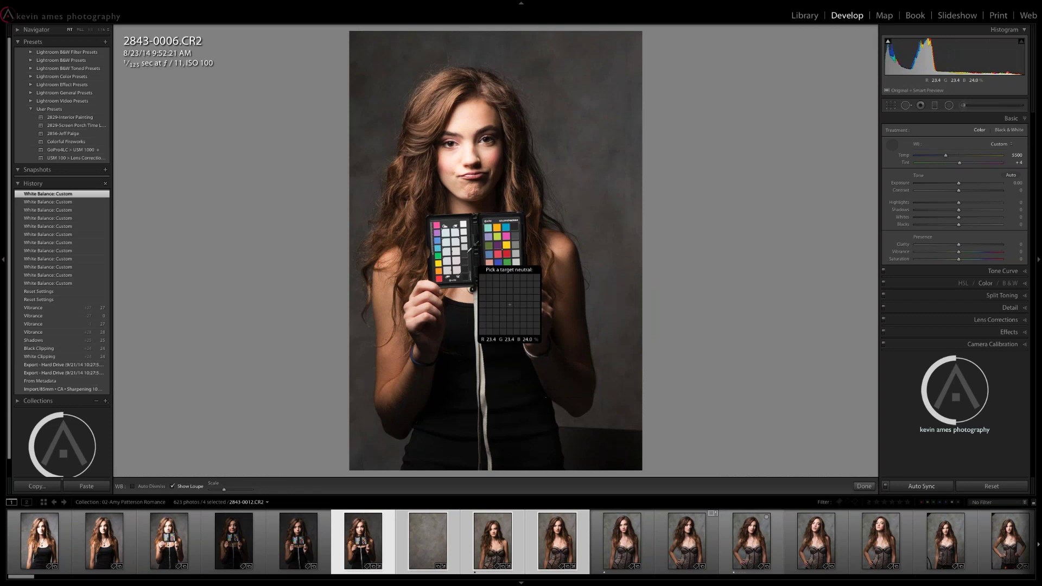
{"action": "left_click", "coordinate": [458, 228]}
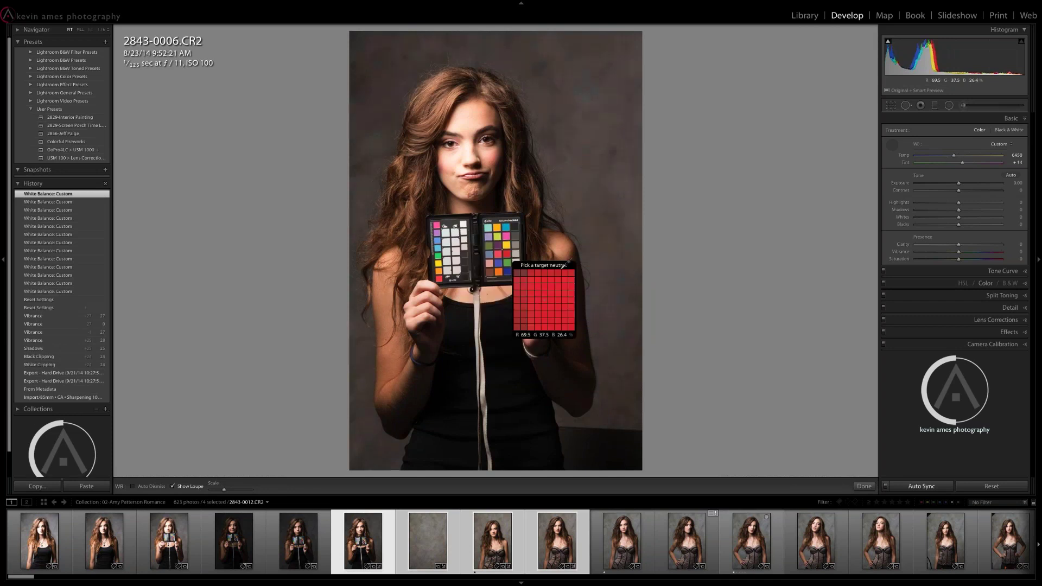
Try strongly coloured ColorChecker patches as white balance targets and reset the develop settings of the four selected photos
{"action": "left_click", "coordinate": [509, 259]}
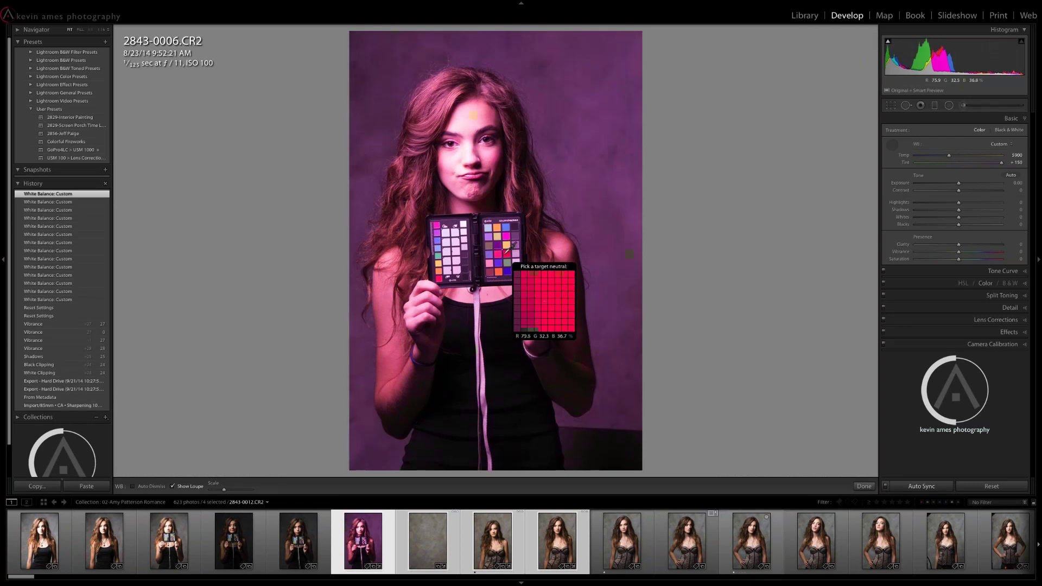
{"action": "left_click", "coordinate": [510, 245]}
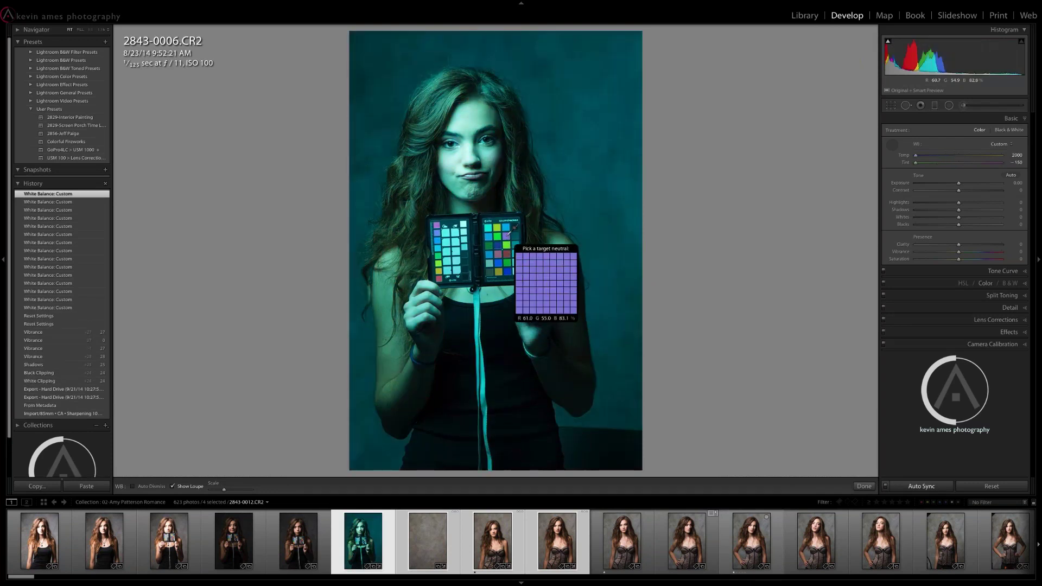
{"action": "left_click", "coordinate": [508, 239]}
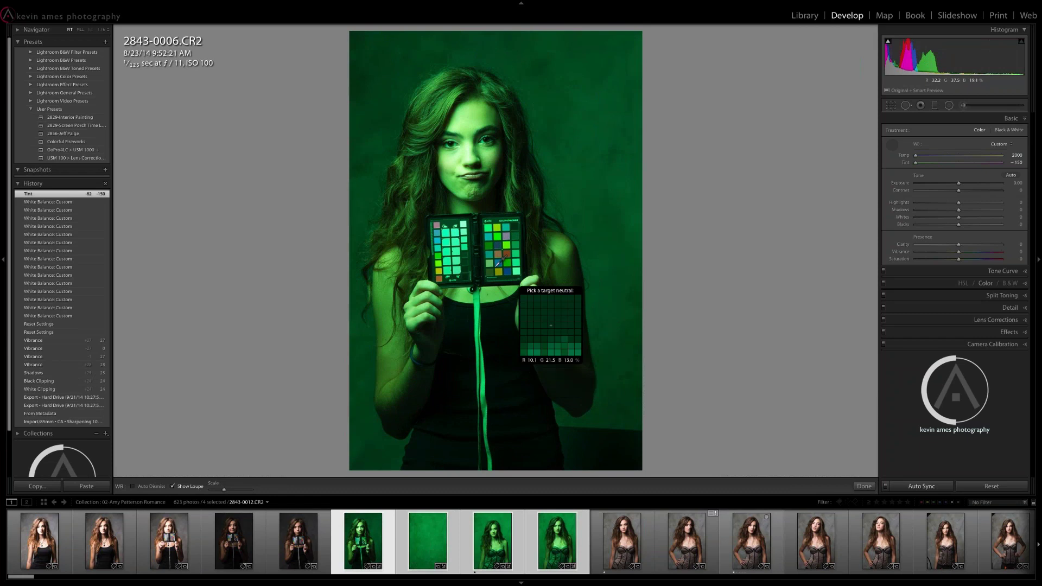
{"action": "left_click", "coordinate": [492, 250]}
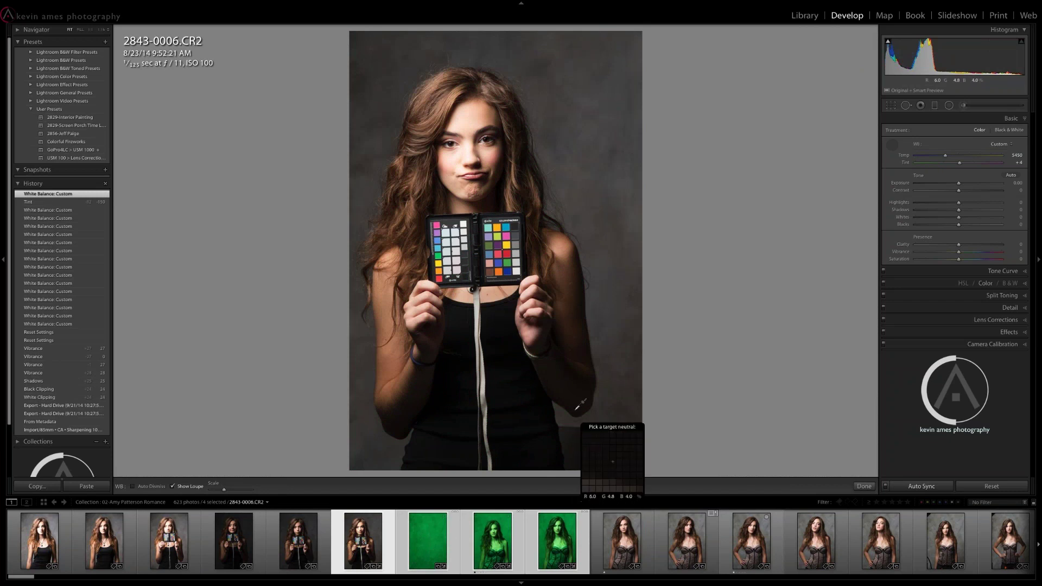
{"action": "left_click", "coordinate": [991, 486]}
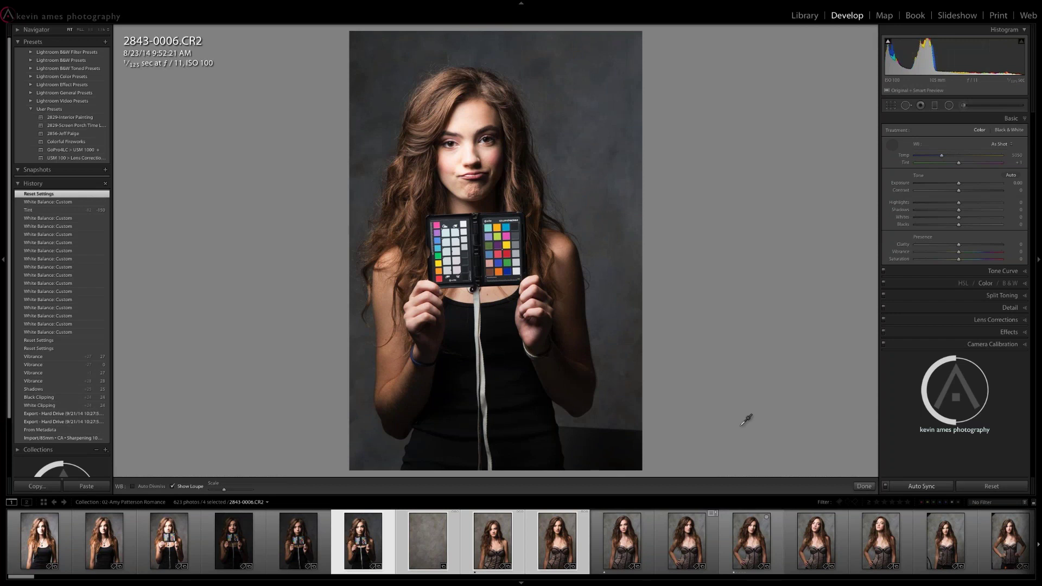
Apply a custom white balance to all photos in the collection from a neutral ColorChecker patch, and turn Auto Dismiss back on
{"action": "key", "text": "ctrl+a"}
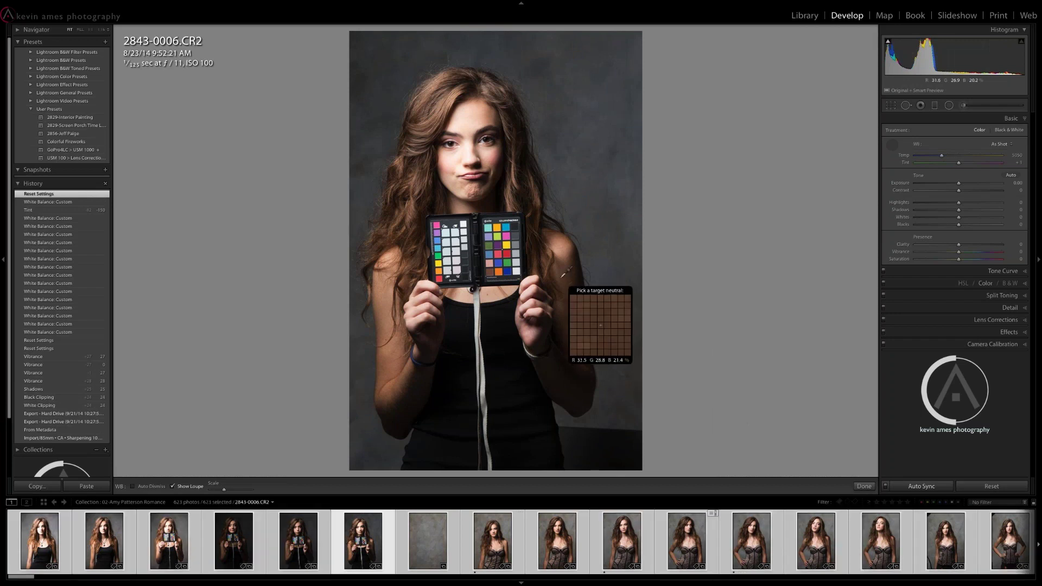
{"action": "left_click", "coordinate": [466, 245]}
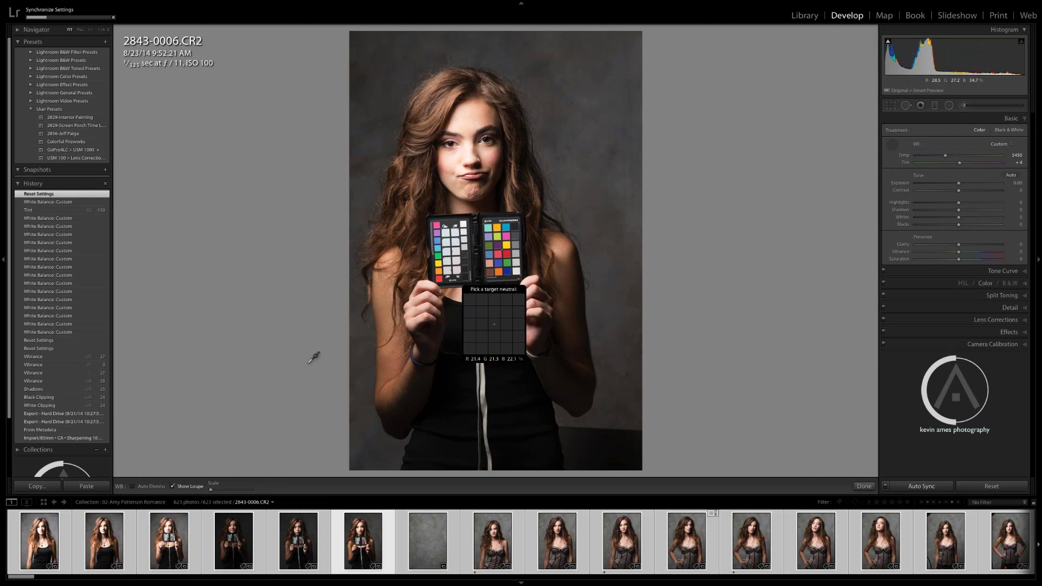
{"action": "left_click", "coordinate": [131, 487]}
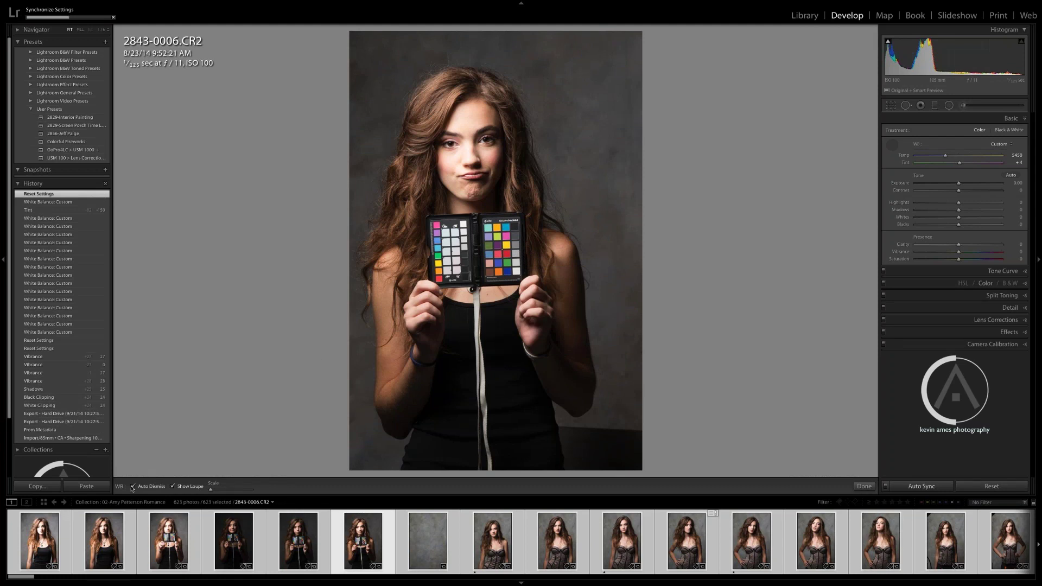
{"action": "left_click", "coordinate": [893, 147]}
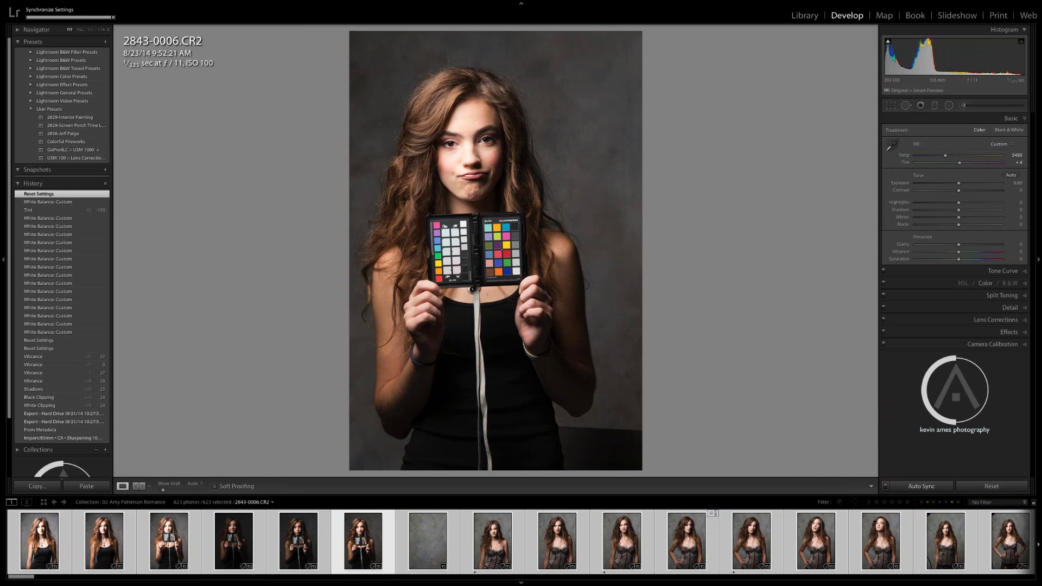
{"action": "left_click", "coordinate": [464, 224]}
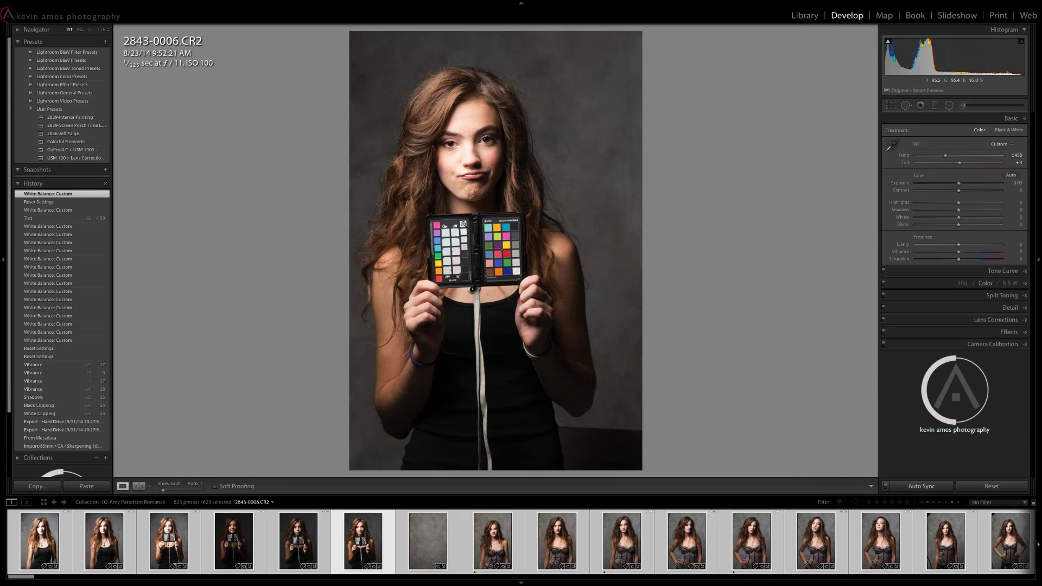
Cycle back and forth through the basic tone and presence adjustments, including Highlights, Shadows, Clarity and Vibrance, ending on Exposure
{"action": "key", "text": "period"}
{"action": "key", "text": "comma"}
{"action": "key", "text": "period"}
{"action": "key", "text": "period"}
{"action": "key", "text": "comma"}
{"action": "key", "text": "comma"}
{"action": "key", "text": "comma"}
{"action": "key", "text": "comma"}
{"action": "key", "text": "period"}
{"action": "key", "text": "period"}
{"action": "key", "text": "period"}
{"action": "key", "text": "period"}
{"action": "key", "text": "period"}
{"action": "key", "text": "period"}
{"action": "key", "text": "period"}
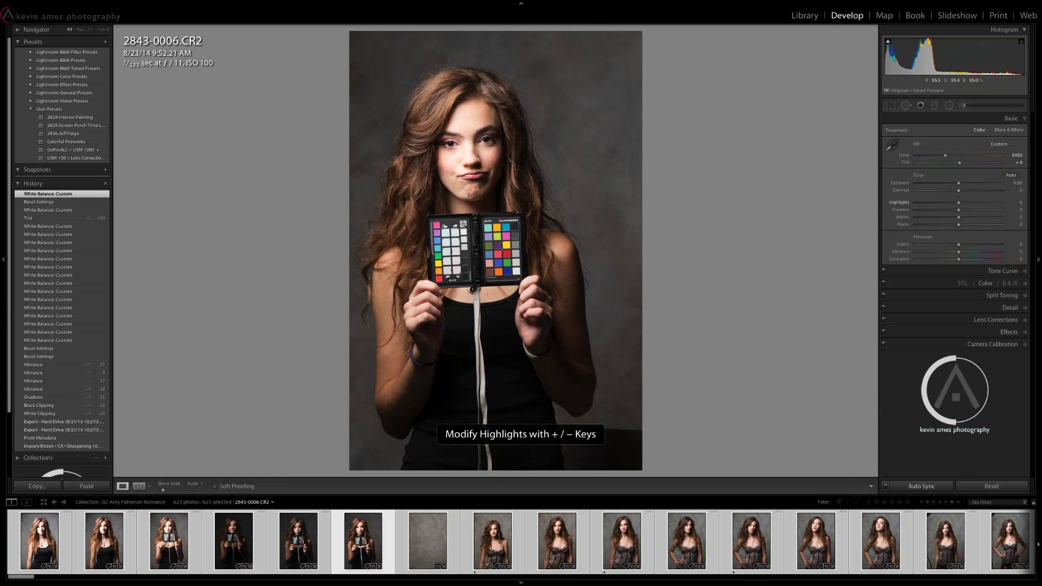
{"action": "key", "text": "period"}
{"action": "key", "text": "period"}
{"action": "key", "text": "comma"}
{"action": "key", "text": "comma"}
{"action": "key", "text": "comma"}
{"action": "key", "text": "comma"}
{"action": "key", "text": "comma"}
{"action": "key", "text": "comma"}
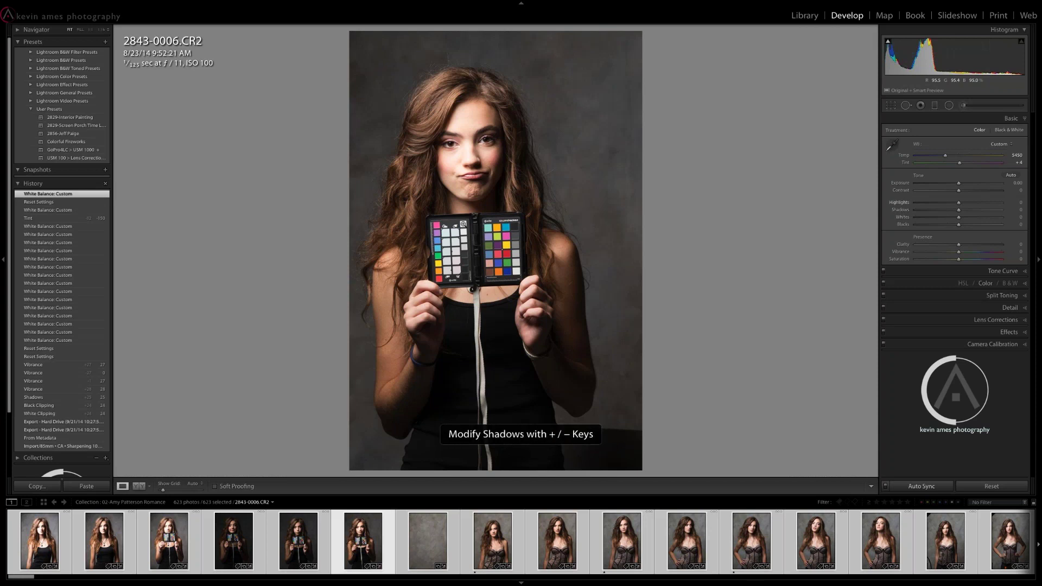
{"action": "key", "text": "period"}
{"action": "key", "text": "period"}
{"action": "key", "text": "period"}
{"action": "key", "text": "period"}
{"action": "key", "text": "period"}
{"action": "key", "text": "period"}
{"action": "key", "text": "period"}
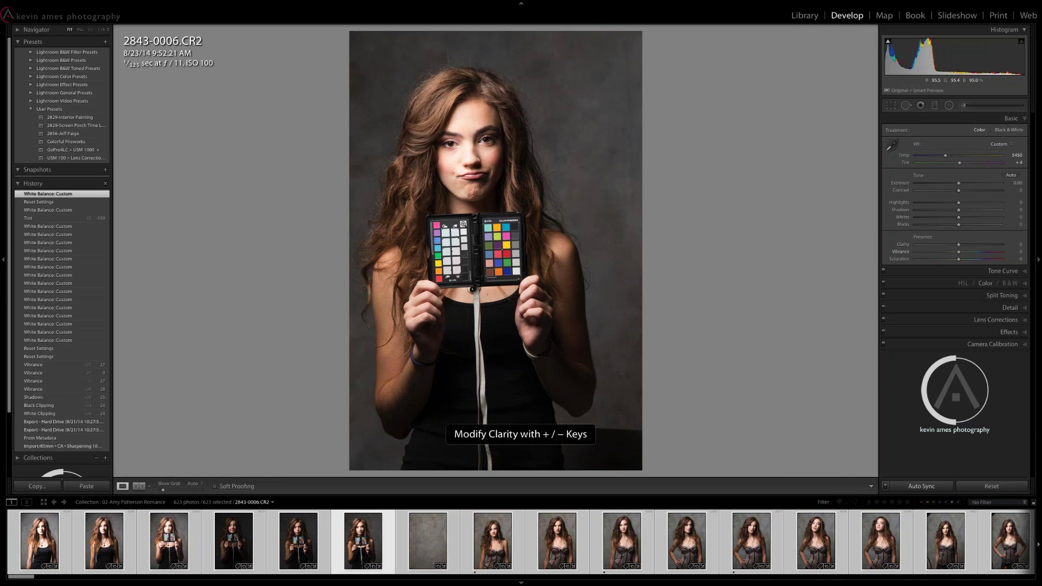
{"action": "key", "text": "period"}
{"action": "key", "text": "period"}
{"action": "key", "text": "period"}
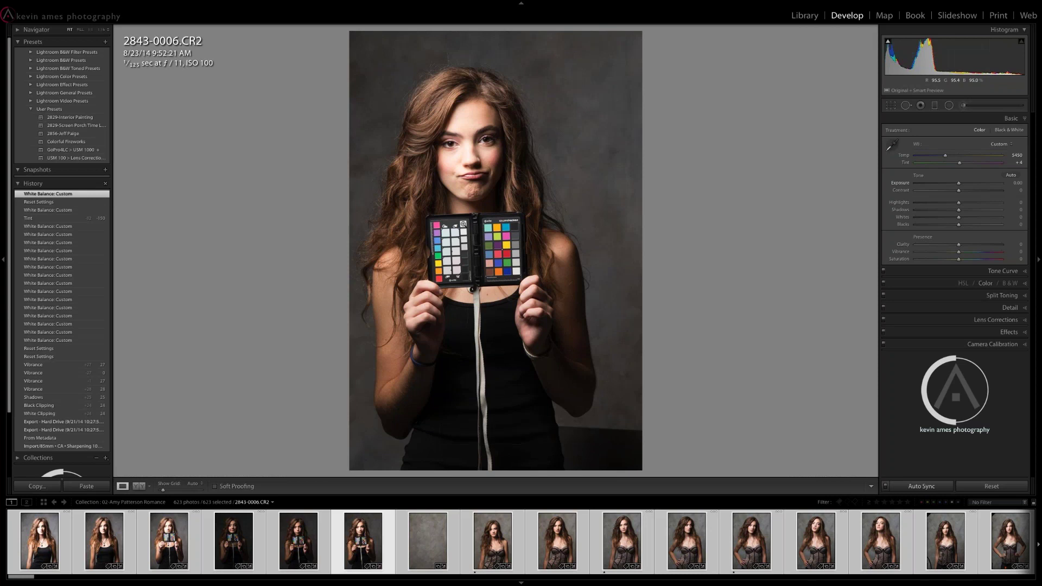
Try raising Exposure to +0.60 for all selected photos and bring it back to 0.00
{"action": "key", "text": "equal"}
{"action": "key", "text": "equal"}
{"action": "key", "text": "equal"}
{"action": "key", "text": "equal"}
{"action": "key", "text": "equal"}
{"action": "key", "text": "equal"}
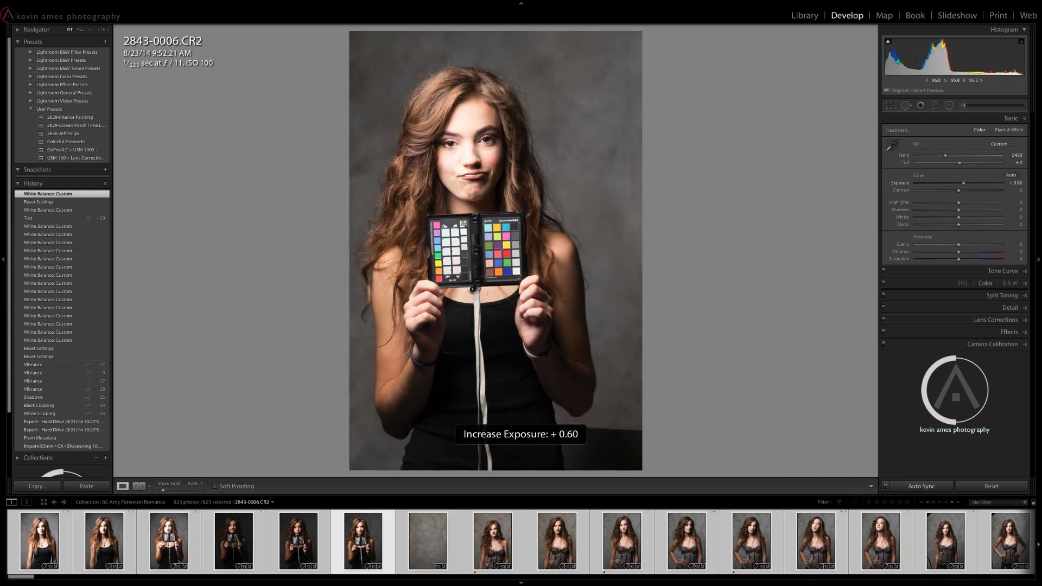
{"action": "key", "text": "minus"}
{"action": "key", "text": "minus"}
{"action": "key", "text": "minus"}
{"action": "key", "text": "minus"}
{"action": "key", "text": "minus"}
{"action": "key", "text": "minus"}
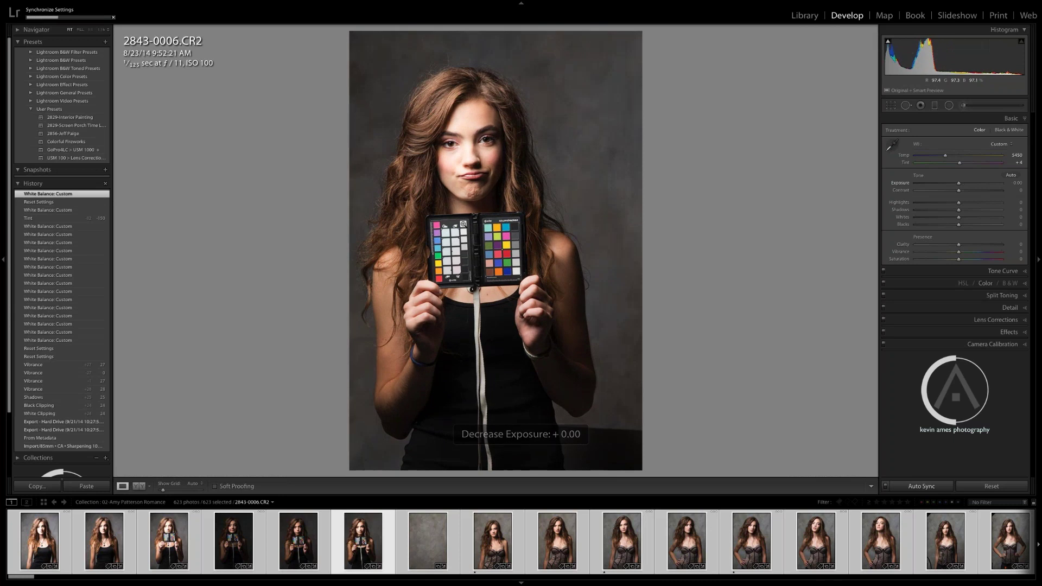
Try nudging Exposure up in fine increments for all selected photos and bring it back to 0.00
{"action": "key", "text": "alt"}
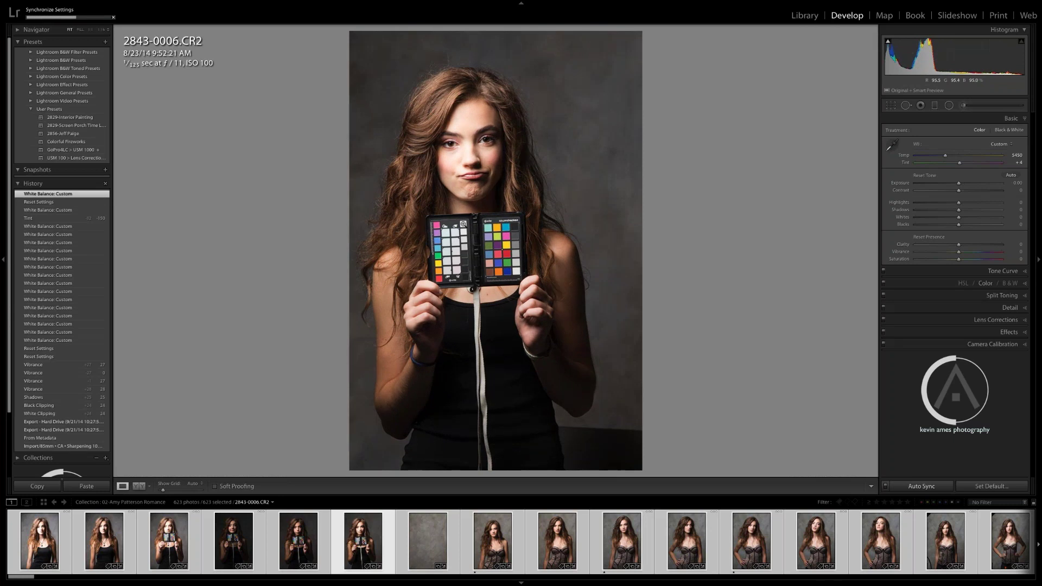
{"action": "key", "text": "alt+equal"}
{"action": "key", "text": "alt+equal"}
{"action": "key", "text": "alt+equal"}
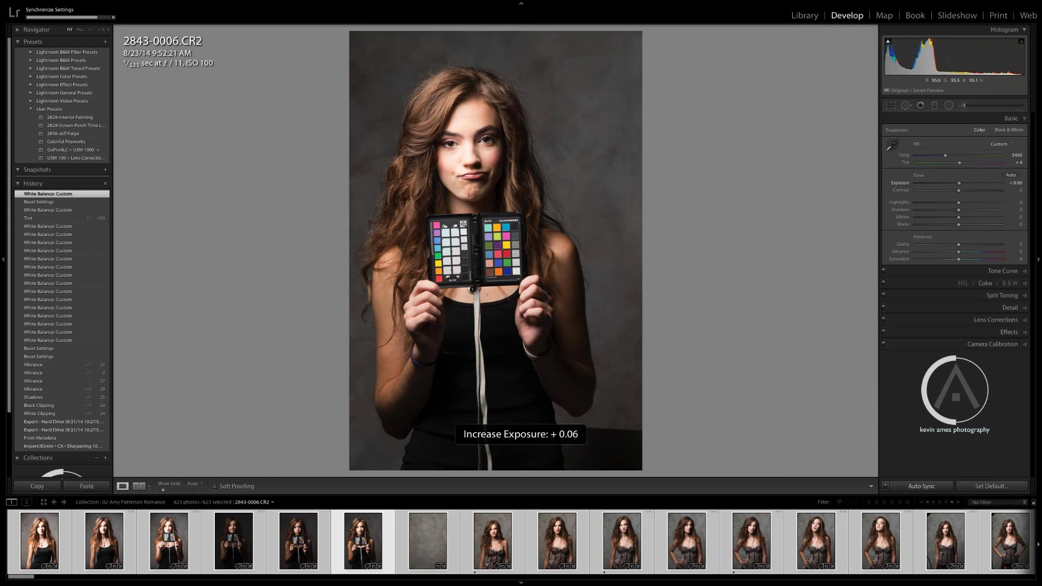
{"action": "key", "text": "alt+equal"}
{"action": "key", "text": "alt+equal"}
{"action": "key", "text": "alt+equal"}
{"action": "key", "text": "alt+equal"}
{"action": "key", "text": "alt+equal"}
{"action": "key", "text": "alt+equal"}
{"action": "key", "text": "alt+equal"}
{"action": "key", "text": "alt+equal"}
{"action": "key", "text": "alt+minus"}
{"action": "key", "text": "alt+minus"}
{"action": "key", "text": "alt+minus"}
{"action": "key", "text": "alt+minus"}
{"action": "key", "text": "alt+minus"}
{"action": "key", "text": "alt+minus"}
{"action": "key", "text": "alt+minus"}
{"action": "key", "text": "alt+minus"}
{"action": "key", "text": "alt+minus"}
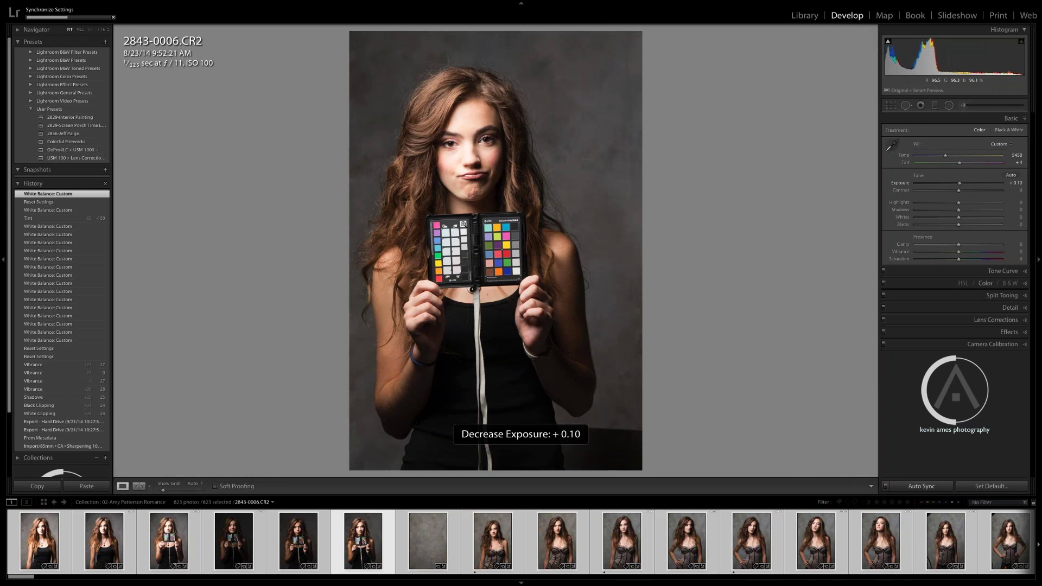
{"action": "key", "text": "alt+minus"}
{"action": "key", "text": "alt+minus"}
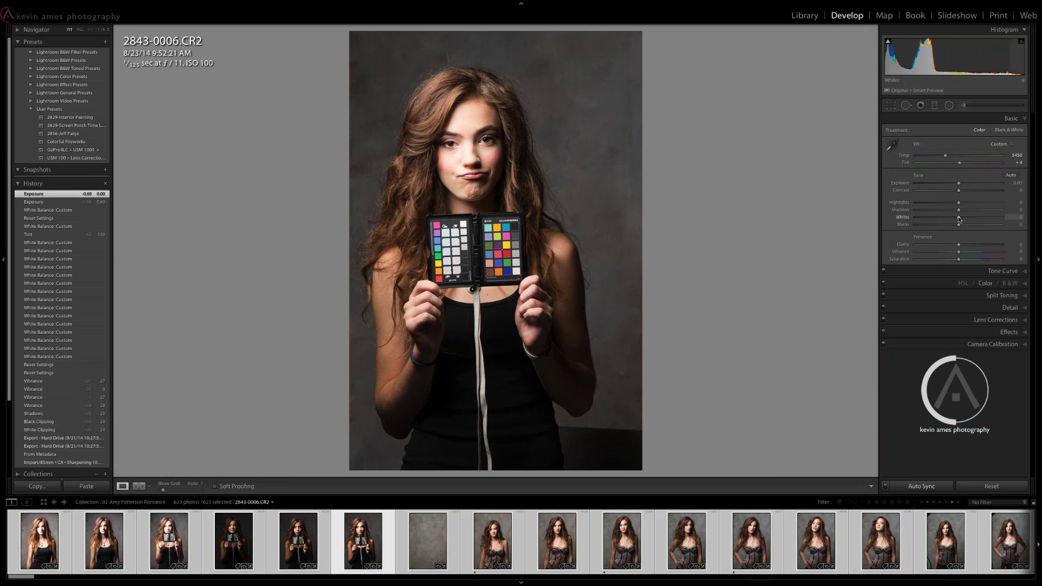
Set Whites to +35 with the help of the clipping preview and Blacks to +5 for all selected photos
{"action": "key", "text": "alt"}
{"action": "left_click", "coordinate": [958, 218], "text": "alt"}
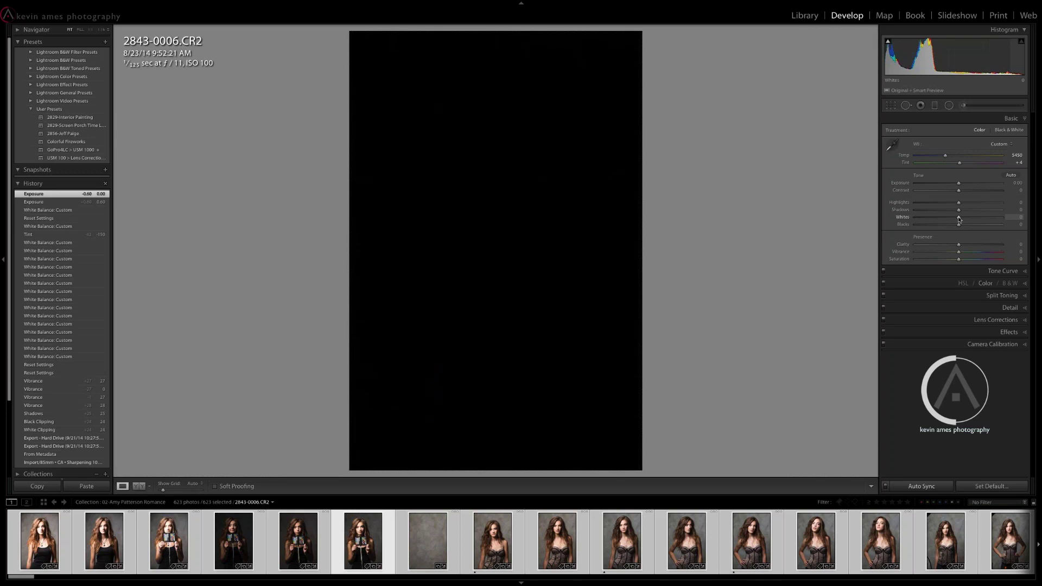
{"action": "left_click_drag", "start_coordinate": [958, 219], "coordinate": [975, 219]}
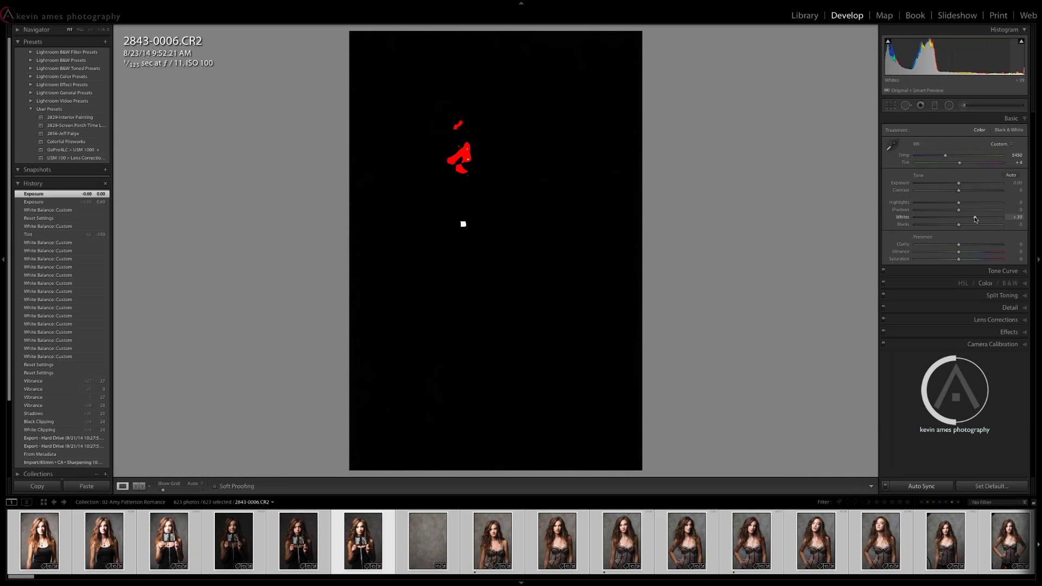
{"action": "left_click_drag", "start_coordinate": [975, 219], "coordinate": [983, 219]}
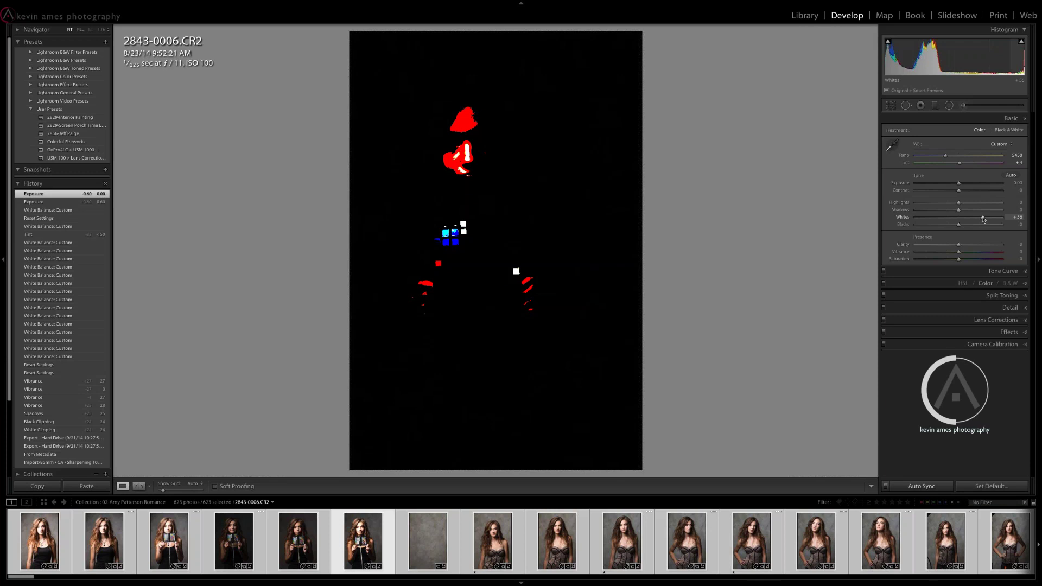
{"action": "left_click_drag", "start_coordinate": [982, 219], "coordinate": [976, 219]}
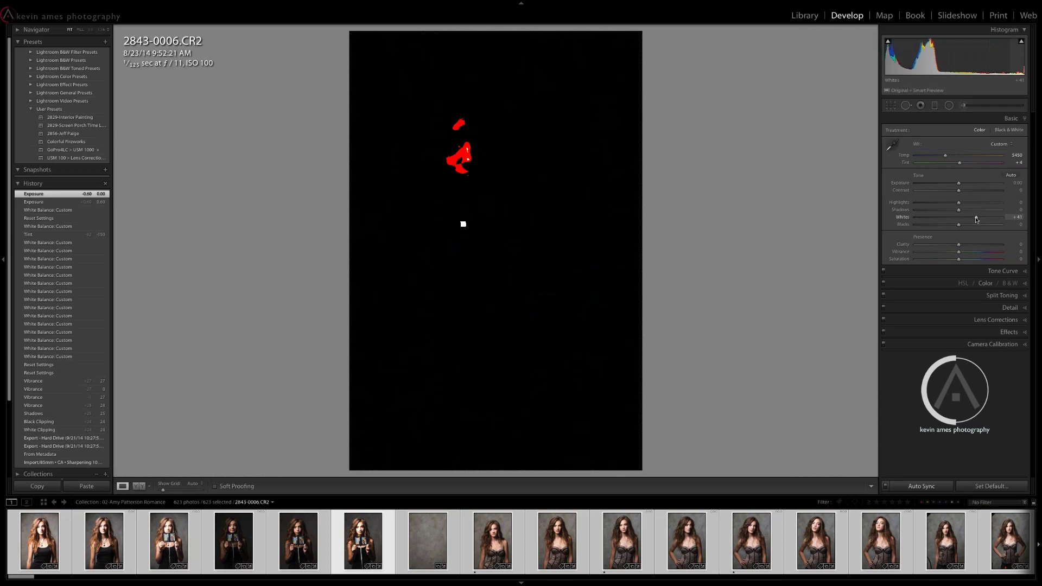
{"action": "left_click_drag", "start_coordinate": [976, 219], "coordinate": [977, 220]}
{"action": "left_click_drag", "start_coordinate": [977, 219], "coordinate": [973, 219]}
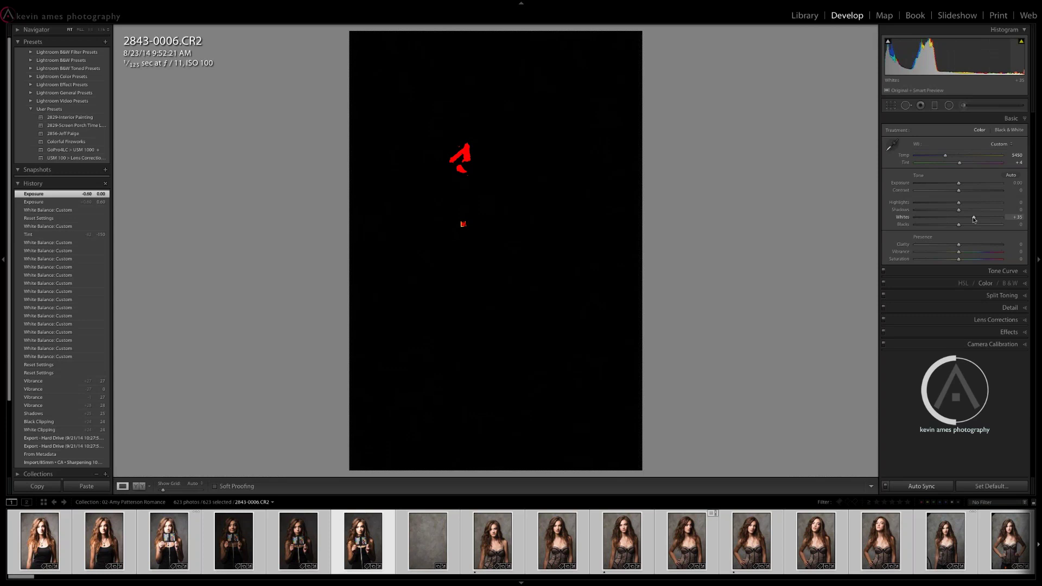
{"action": "left_click_drag", "start_coordinate": [974, 219], "coordinate": [974, 219]}
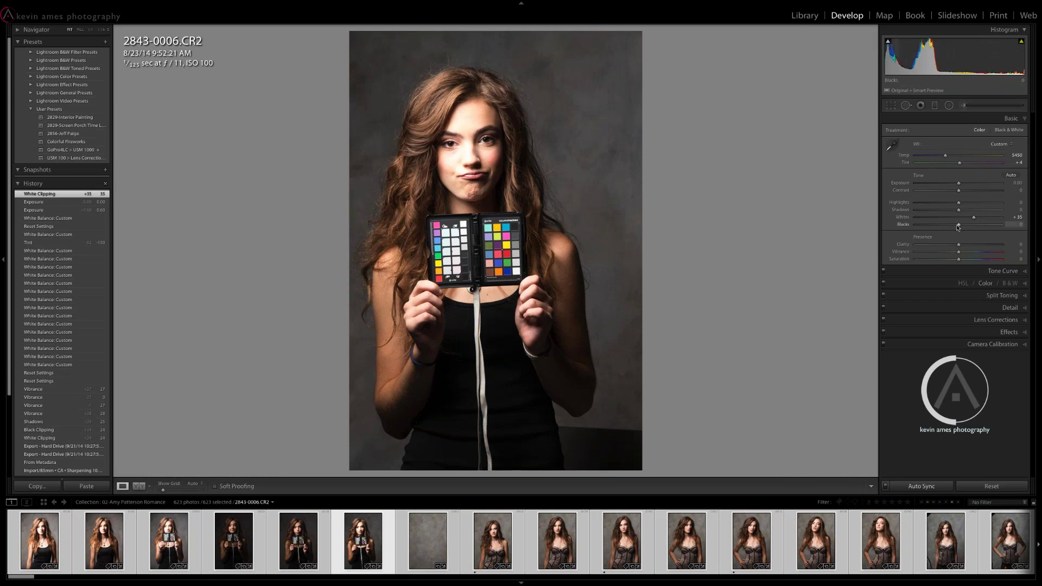
{"action": "left_click_drag", "start_coordinate": [960, 227], "coordinate": [960, 227]}
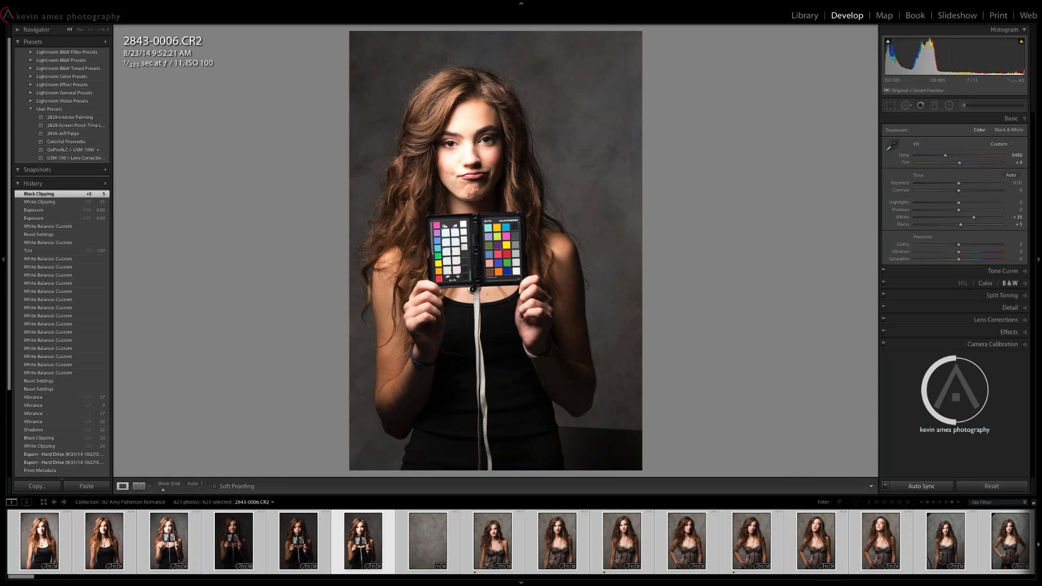
Set the Sharpening Amount to 100 for all selected photos while checking the ColorChecker up close
{"action": "left_click", "coordinate": [1025, 308]}
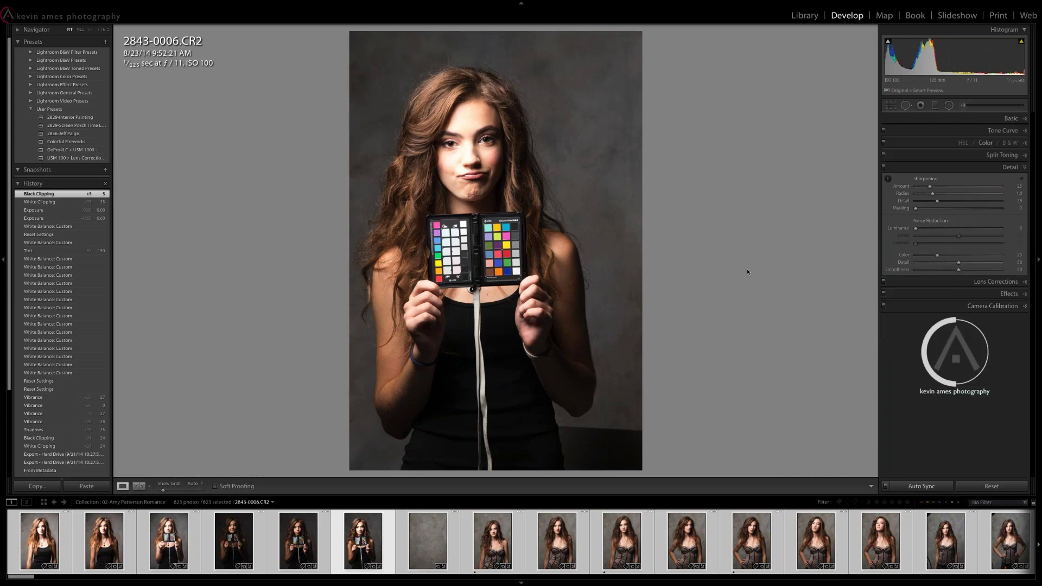
{"action": "key", "text": "e"}
{"action": "key", "text": "z"}
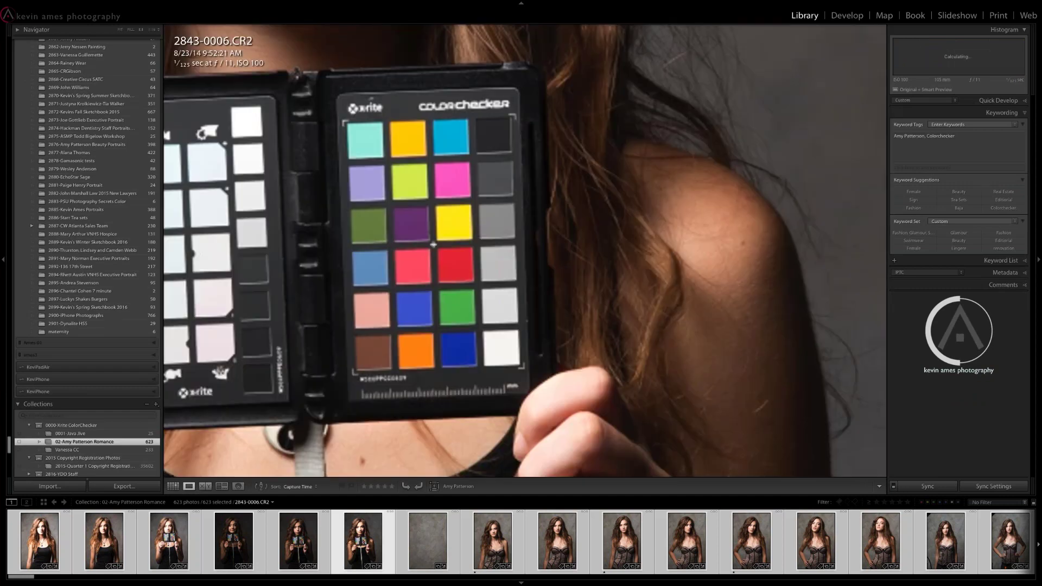
{"action": "key", "text": "d"}
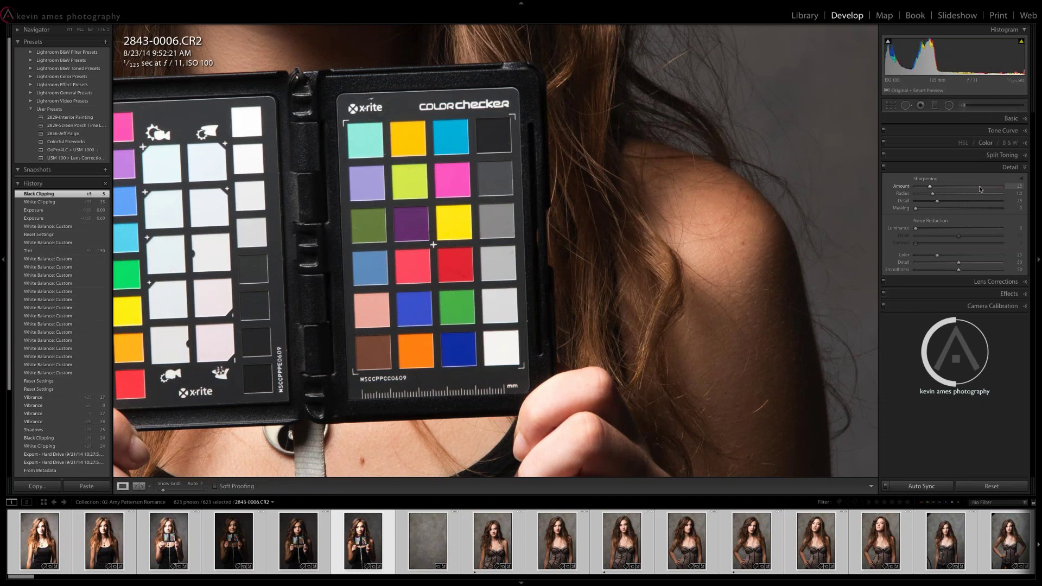
{"action": "left_click_drag", "start_coordinate": [979, 187], "coordinate": [972, 186]}
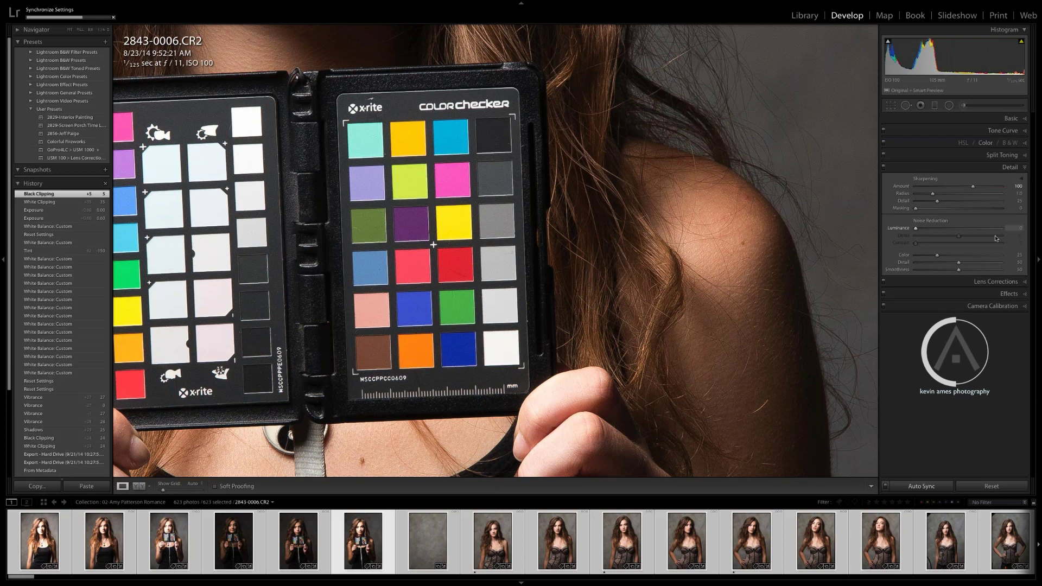
Enable lens profile corrections for all selected photos and open the details of the Sigma lens profile
{"action": "left_click", "coordinate": [1025, 168]}
{"action": "left_click", "coordinate": [1025, 180]}
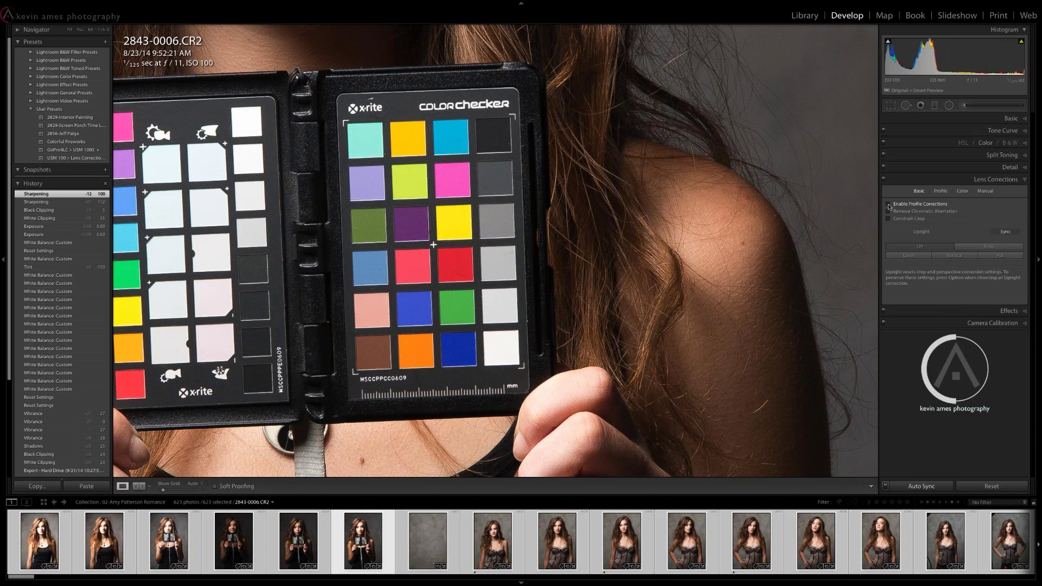
{"action": "left_click", "coordinate": [682, 163]}
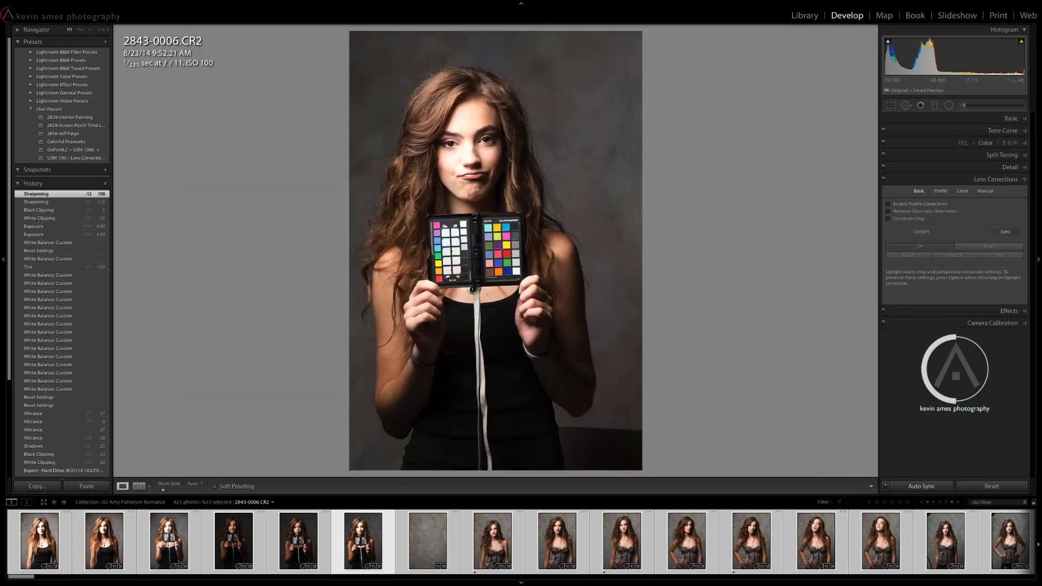
{"action": "left_click", "coordinate": [887, 204]}
{"action": "left_click", "coordinate": [940, 191]}
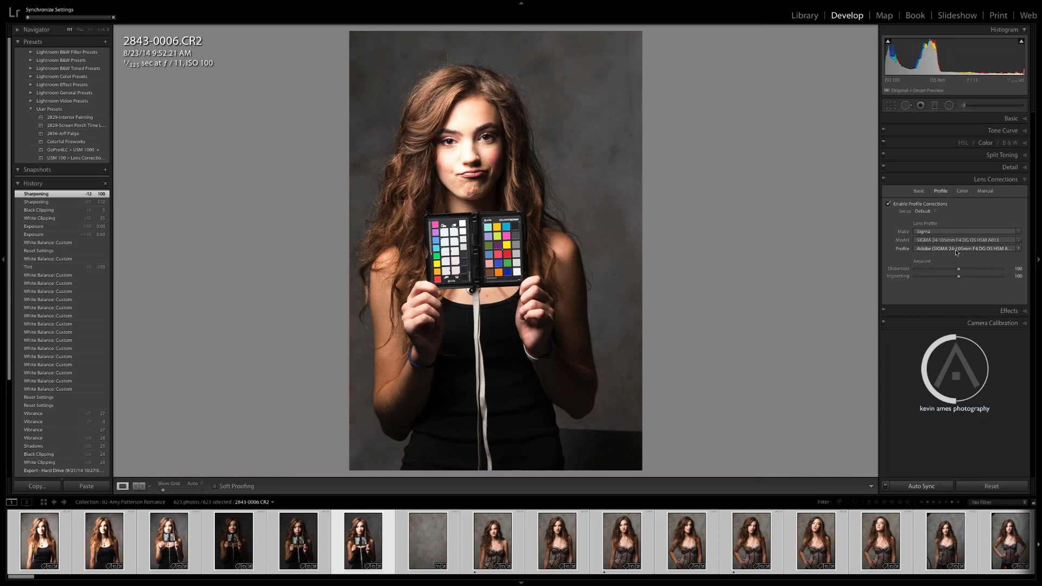
Try lowering the lens profile's Vignetting amount and restore it to 100
{"action": "left_click", "coordinate": [959, 276]}
{"action": "mouse_move", "coordinate": [959, 277]}
{"action": "left_mouse_down"}
{"action": "mouse_move", "coordinate": [912, 277]}
{"action": "mouse_move", "coordinate": [945, 277]}
{"action": "left_mouse_up"}
{"action": "double_click", "coordinate": [897, 277]}
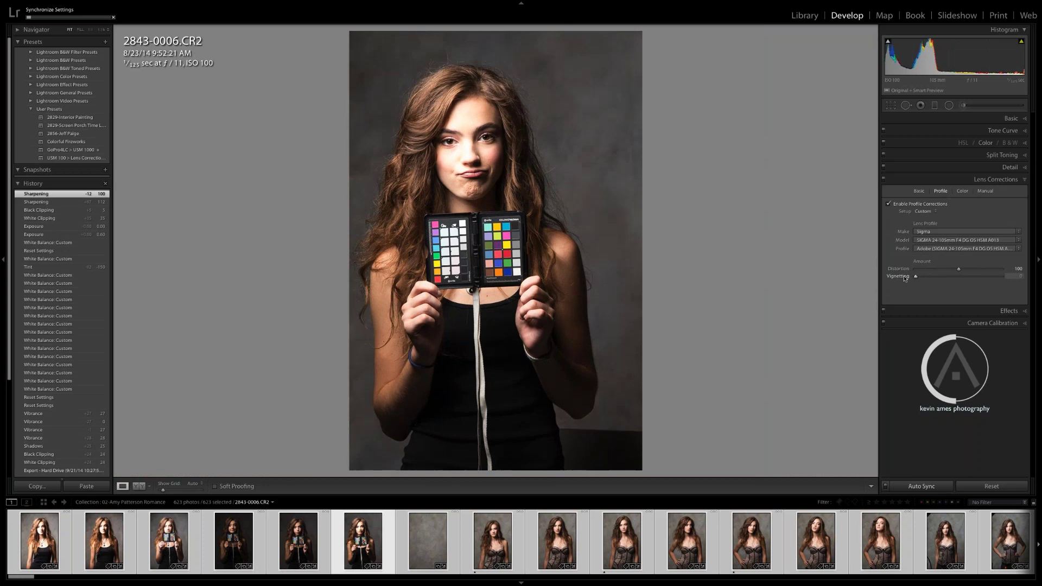
{"action": "left_click_drag", "start_coordinate": [945, 278], "coordinate": [958, 277]}
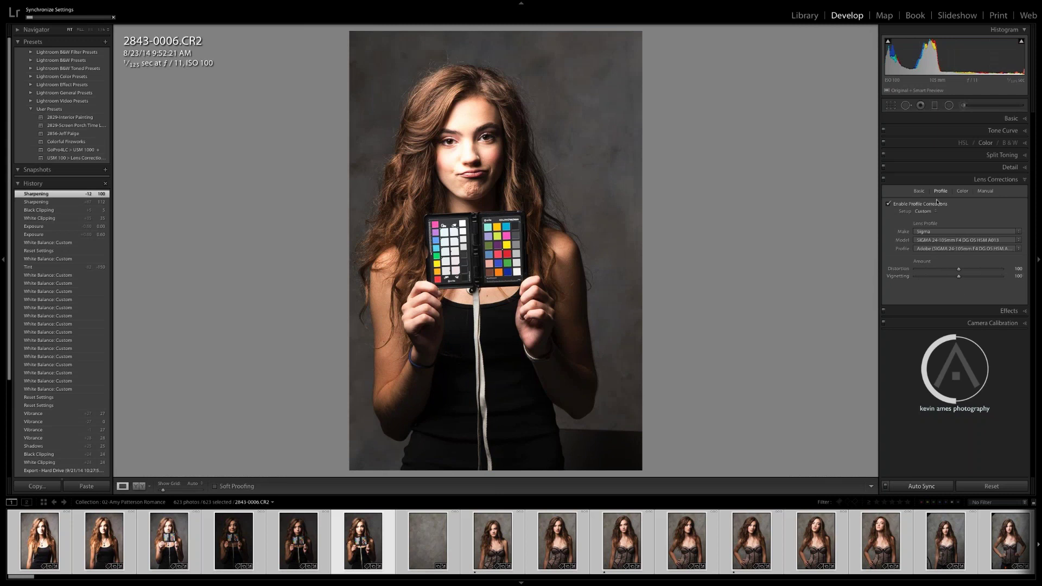
Enable Remove Chromatic Aberration for all selected photos
{"action": "left_click", "coordinate": [959, 192]}
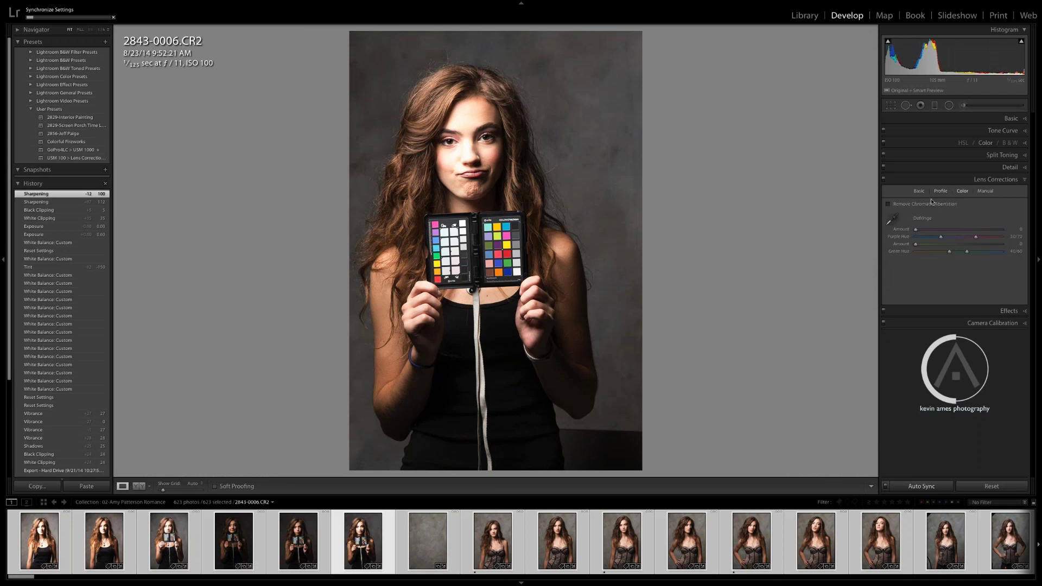
{"action": "left_click", "coordinate": [888, 205]}
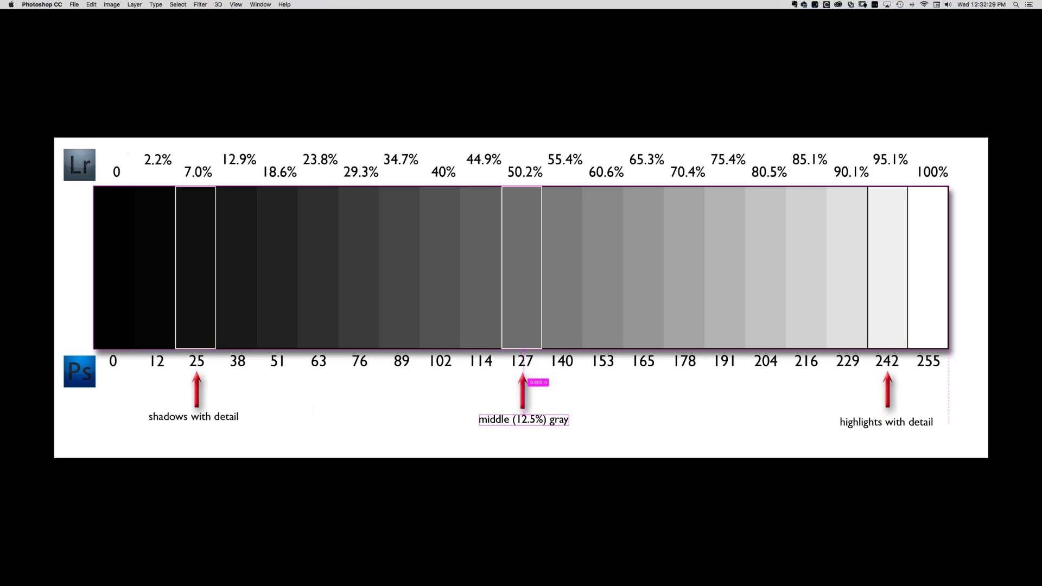
Look through the open Photoshop documents from the tonal scale chart to the ColorChecker portrait collage, and return to Lightroom
{"action": "key", "text": "ctrl+Tab"}
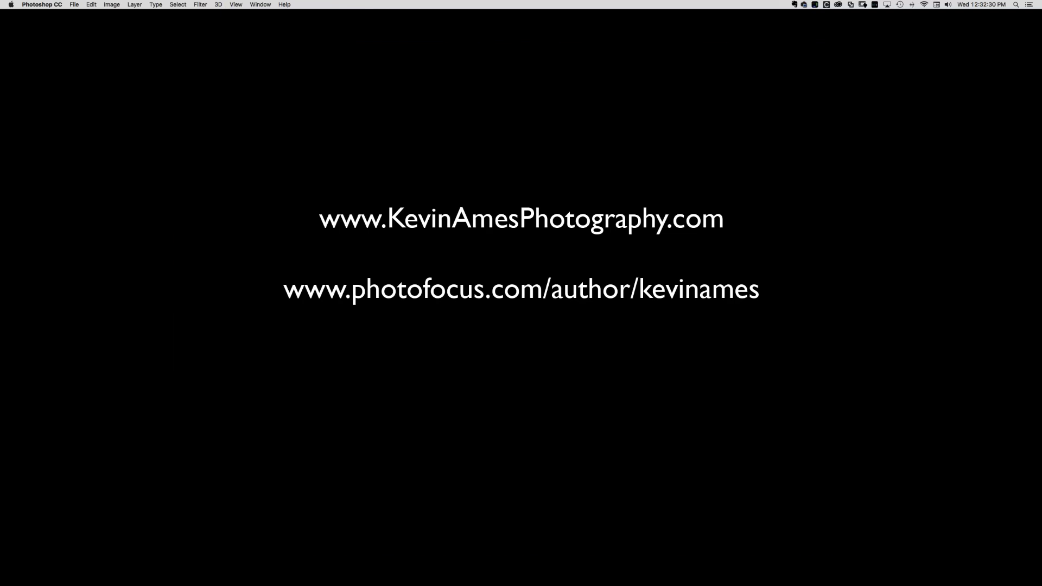
{"action": "key", "text": "ctrl+Tab"}
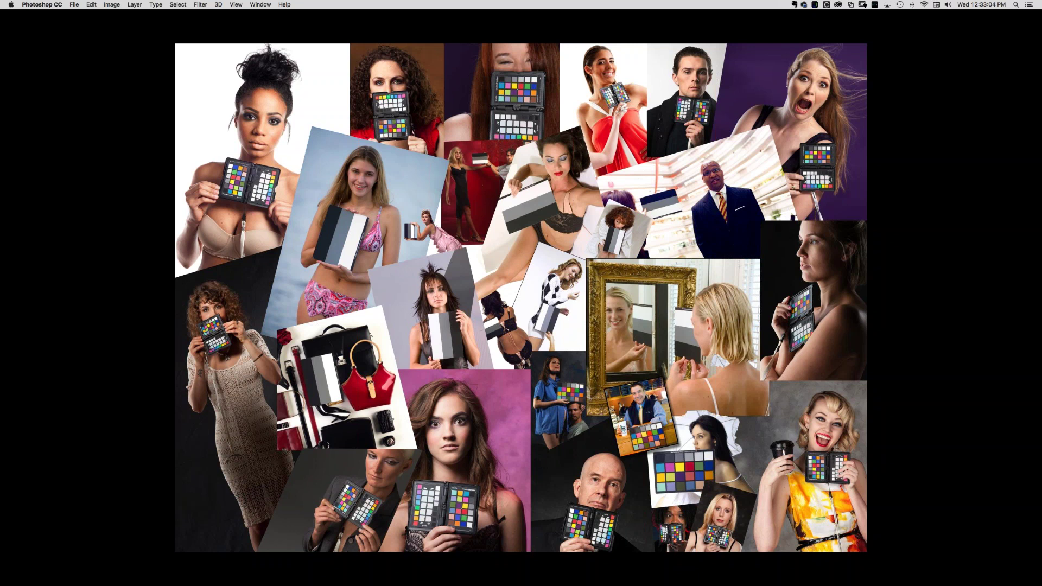
{"action": "key", "text": "super+Tab"}
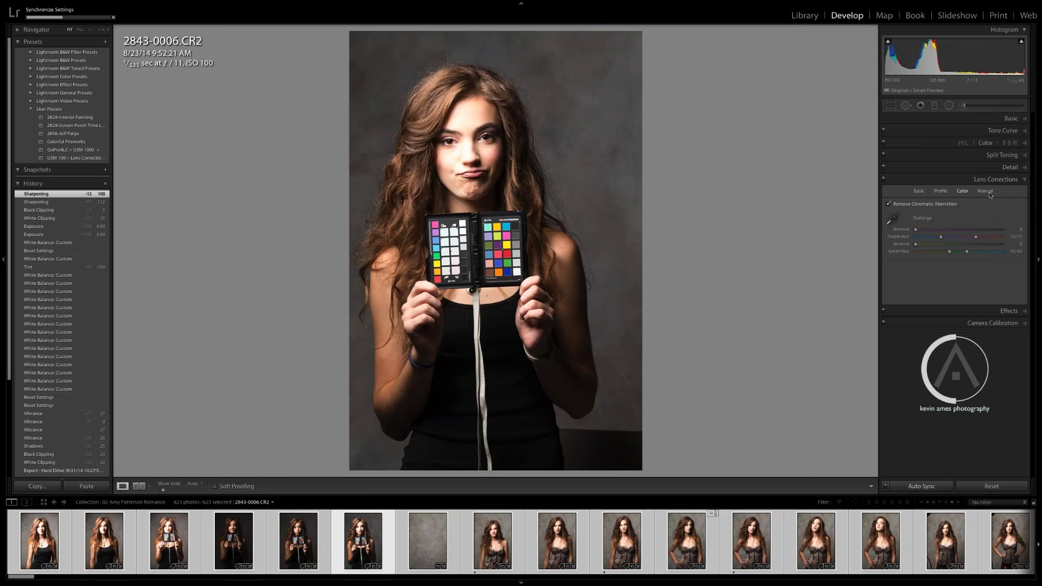
Compare the Adobe Standard and Camera Faithful calibration profiles and apply Camera Faithful to all selected photos
{"action": "left_click", "coordinate": [919, 191]}
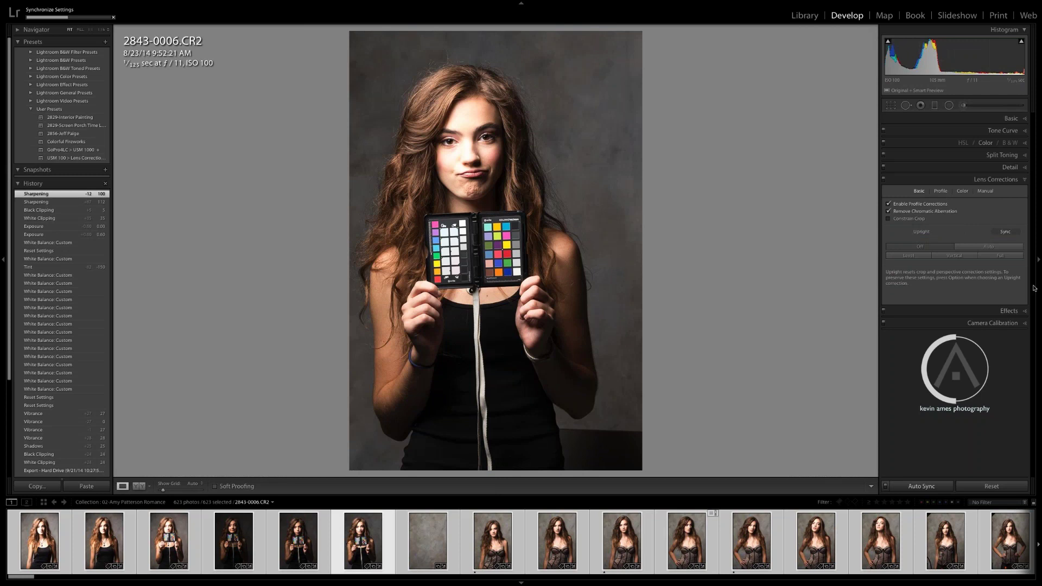
{"action": "left_click", "coordinate": [1023, 325]}
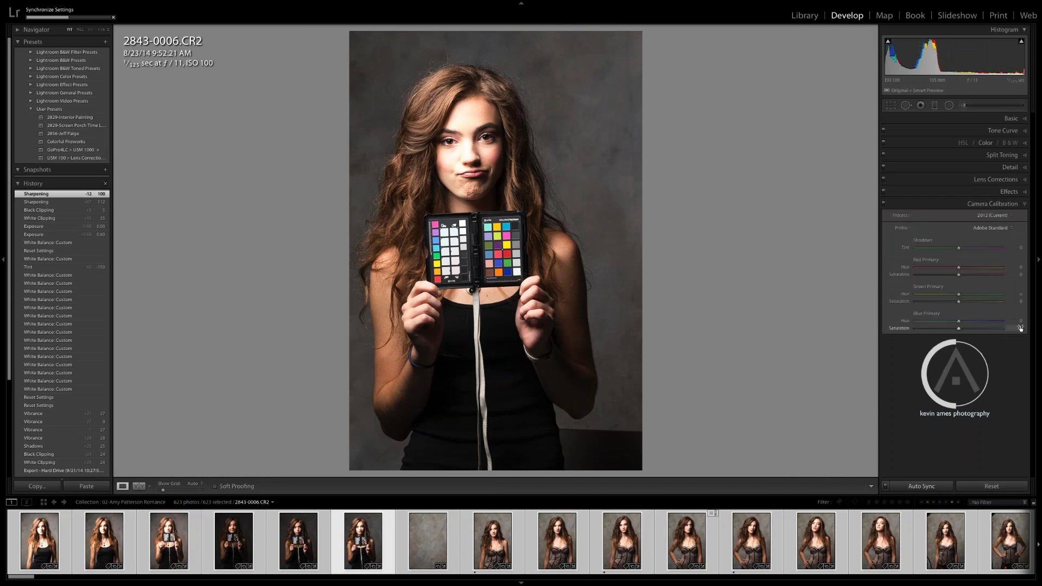
{"action": "left_click", "coordinate": [992, 228]}
{"action": "left_click", "coordinate": [991, 231]}
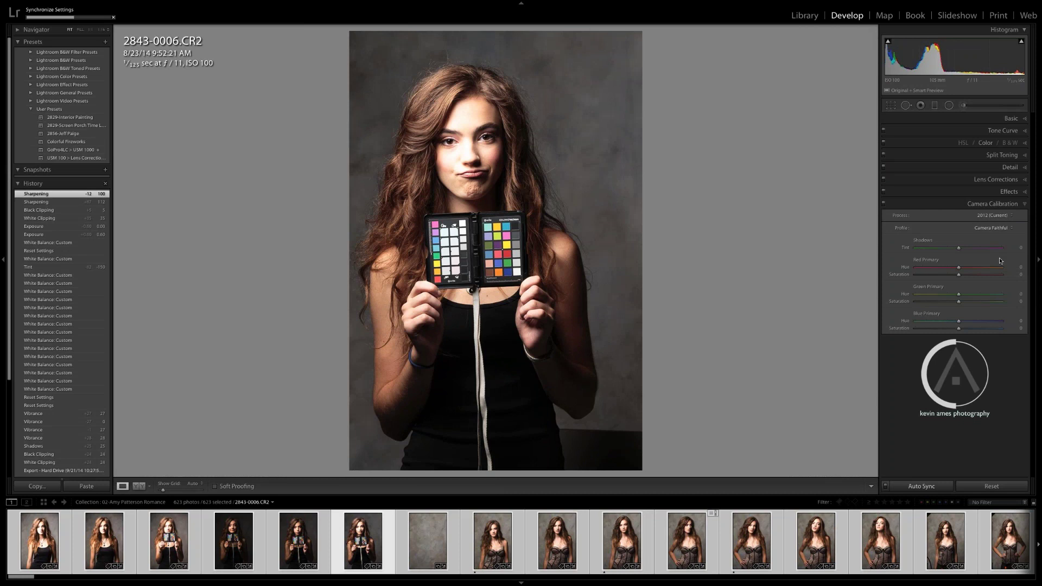
{"action": "left_click", "coordinate": [984, 227]}
{"action": "left_click", "coordinate": [984, 221]}
{"action": "left_click", "coordinate": [985, 229]}
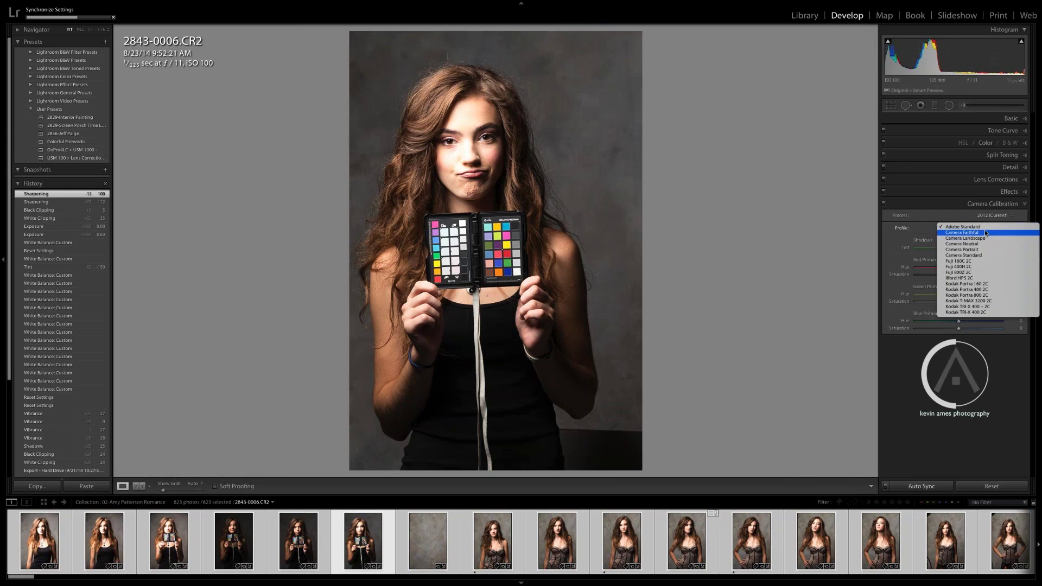
{"action": "left_click", "coordinate": [971, 233]}
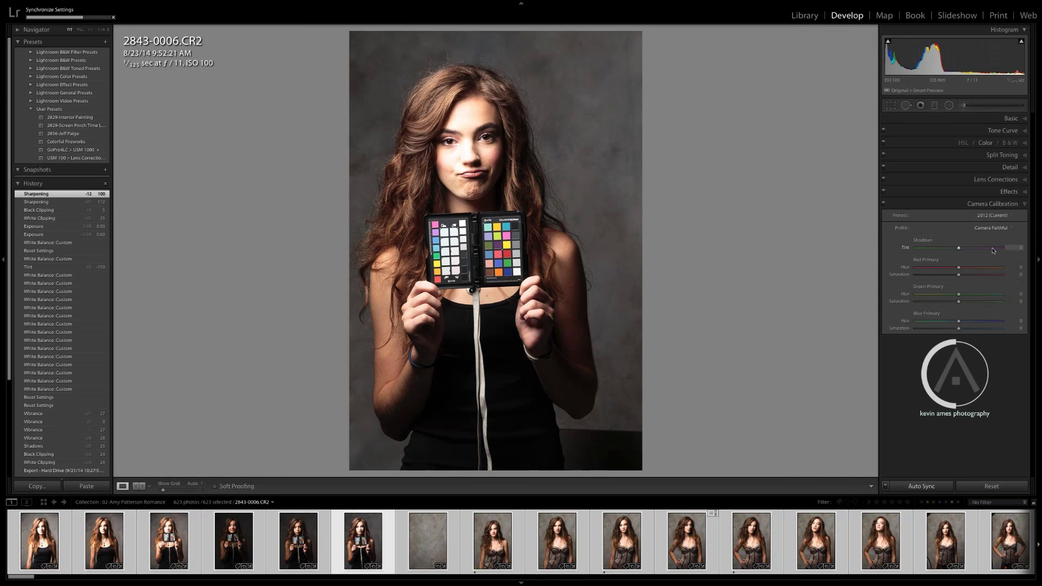
Look through the whole collection in the Library grid and clear the photo selection
{"action": "key", "text": "g"}
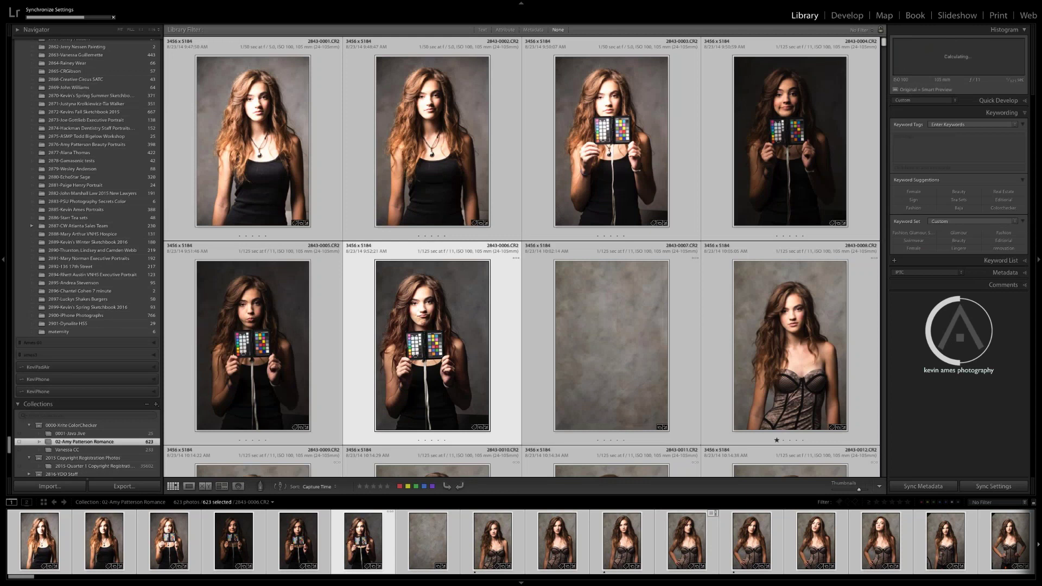
{"action": "scroll", "coordinate": [874, 348], "scroll_direction": "down", "scroll_amount": 10}
{"action": "left_click", "coordinate": [883, 417]}
{"action": "left_click_drag", "start_coordinate": [881, 419], "coordinate": [882, 472]}
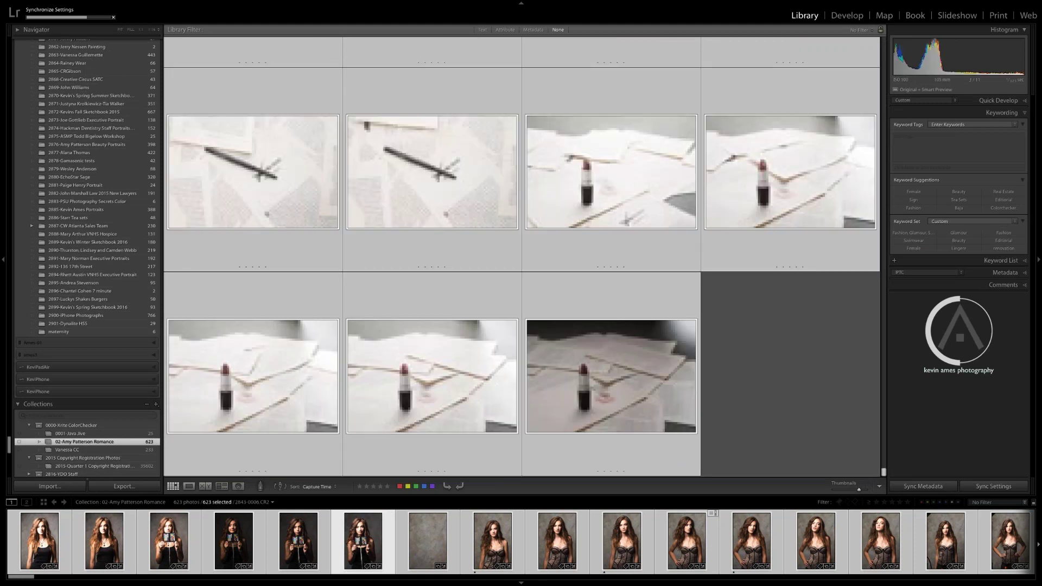
{"action": "left_click_drag", "start_coordinate": [883, 472], "coordinate": [884, 420]}
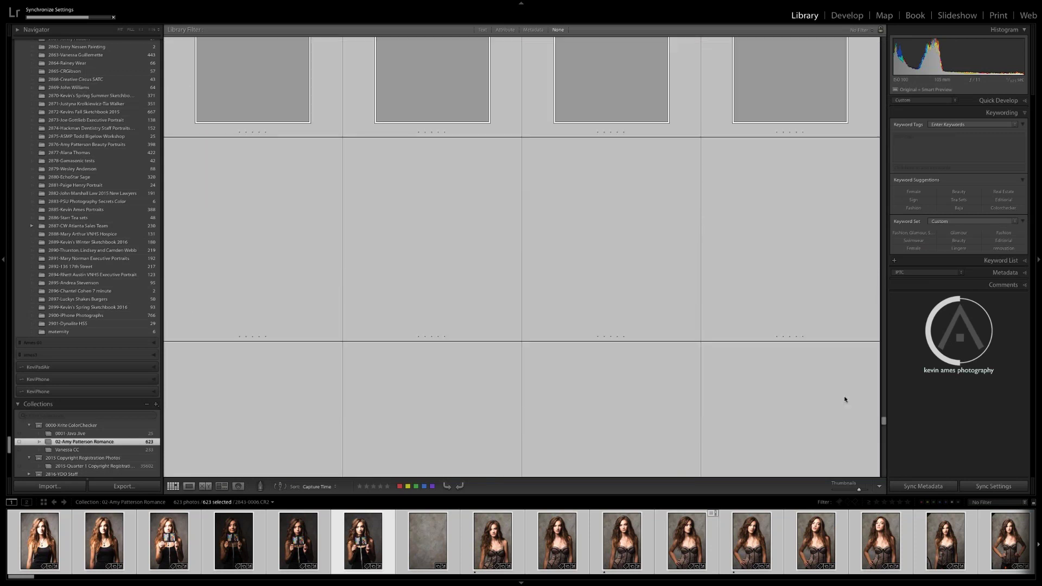
{"action": "key", "text": "ctrl+d"}
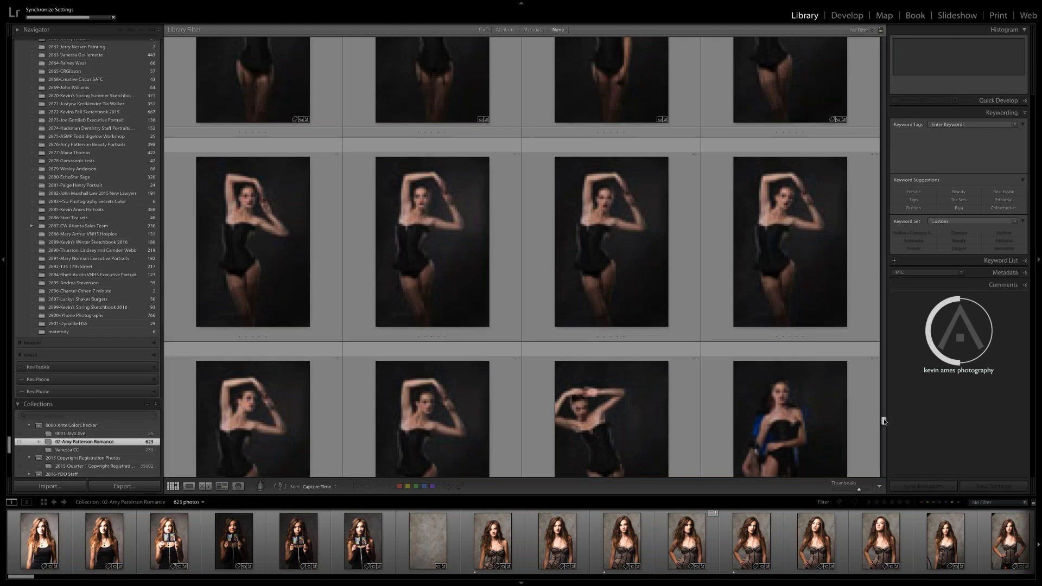
Select the makeup product photos from 2843-0686.CR2 through the collection's last lipstick shot
{"action": "left_click_drag", "start_coordinate": [884, 422], "coordinate": [885, 424]}
{"action": "scroll", "coordinate": [802, 395], "scroll_direction": "down", "scroll_amount": 1}
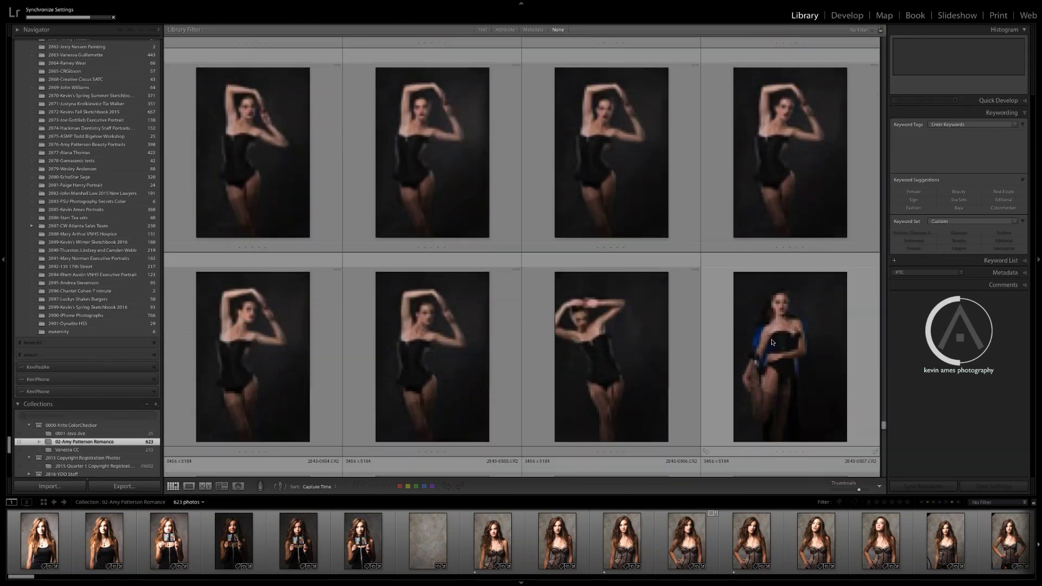
{"action": "scroll", "coordinate": [871, 405], "scroll_direction": "down", "scroll_amount": 5}
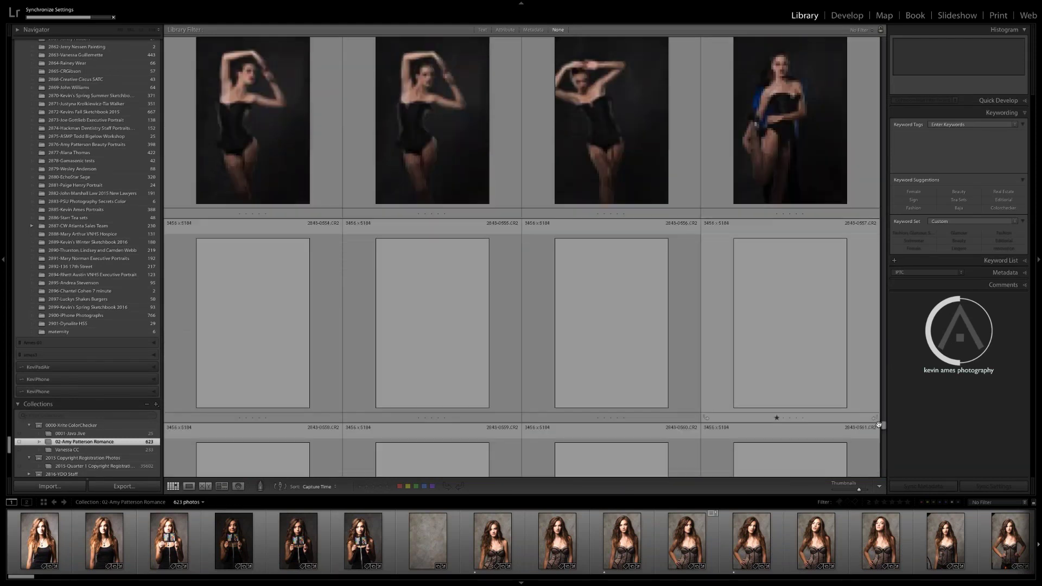
{"action": "left_click_drag", "start_coordinate": [884, 428], "coordinate": [882, 464]}
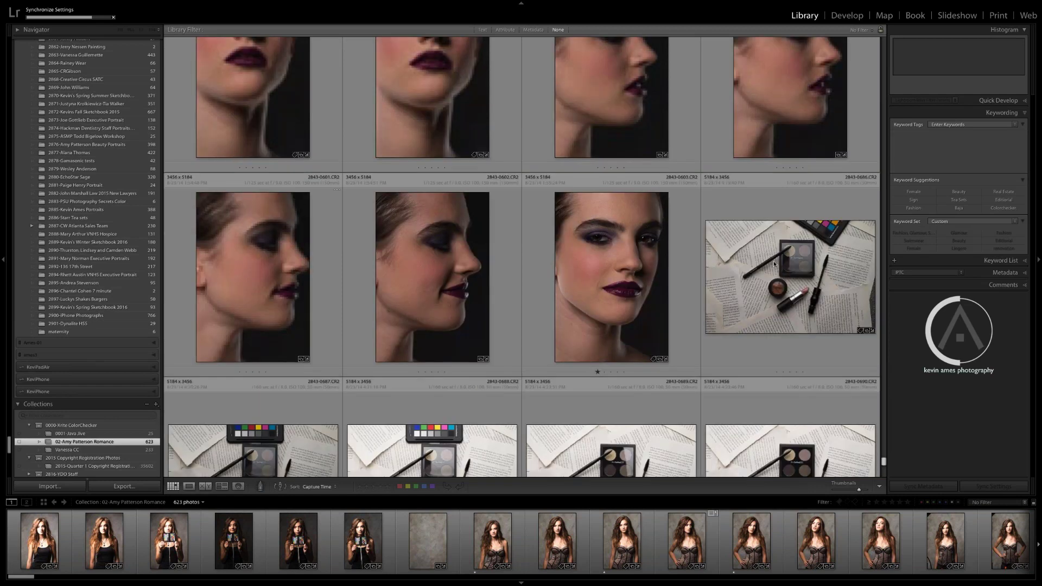
{"action": "scroll", "coordinate": [774, 264], "scroll_direction": "down", "scroll_amount": 3}
{"action": "left_click", "coordinate": [780, 129]}
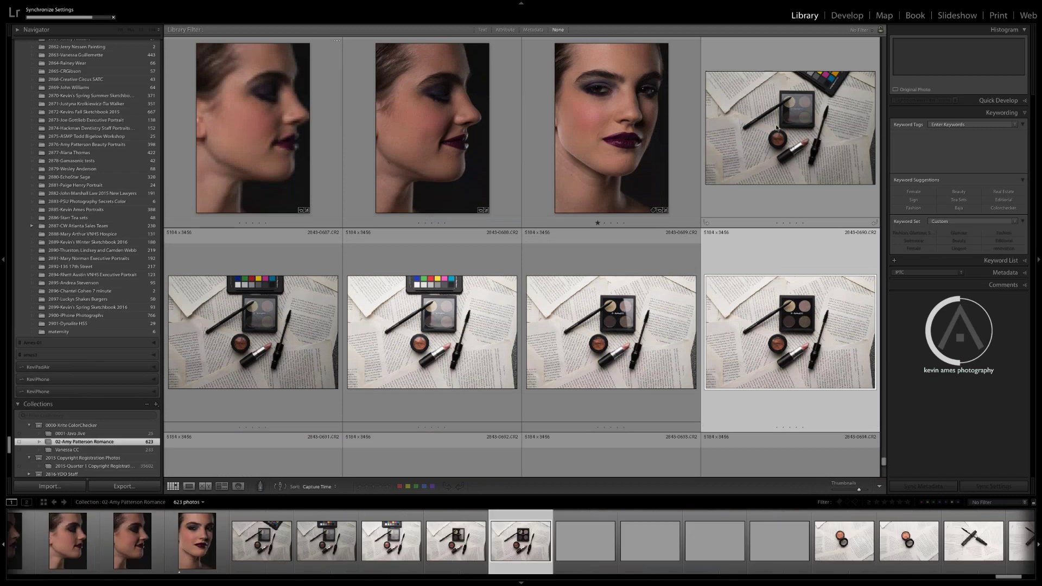
{"action": "key", "text": "j"}
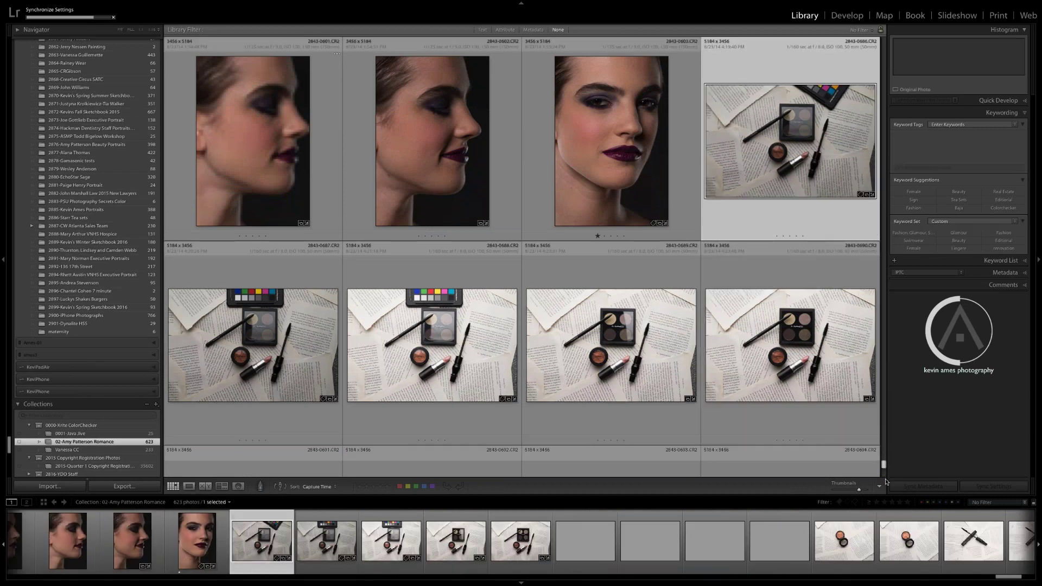
{"action": "scroll", "coordinate": [886, 479], "scroll_direction": "down", "scroll_amount": 5}
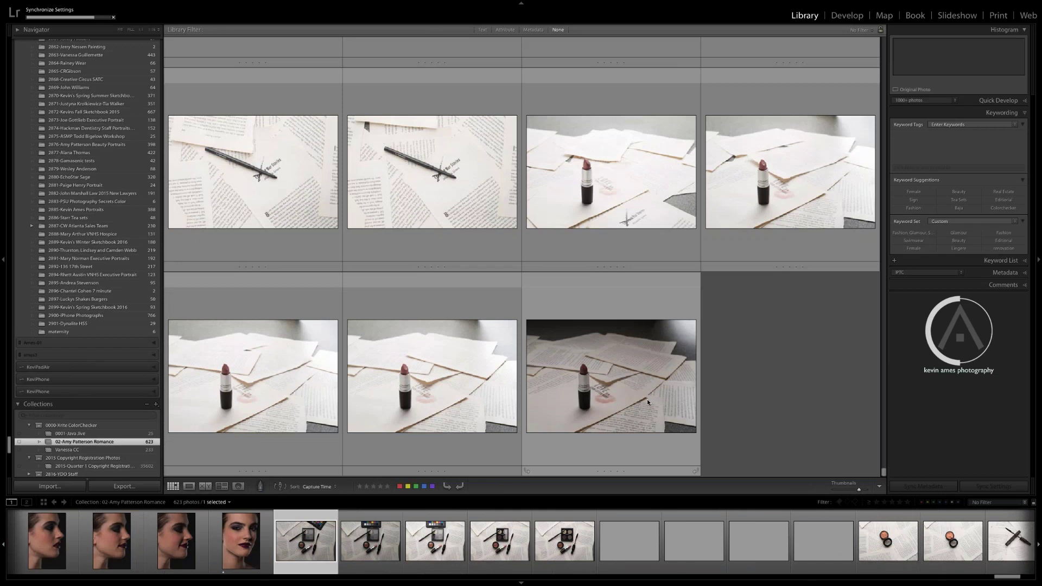
{"action": "key", "text": "ctrl+a"}
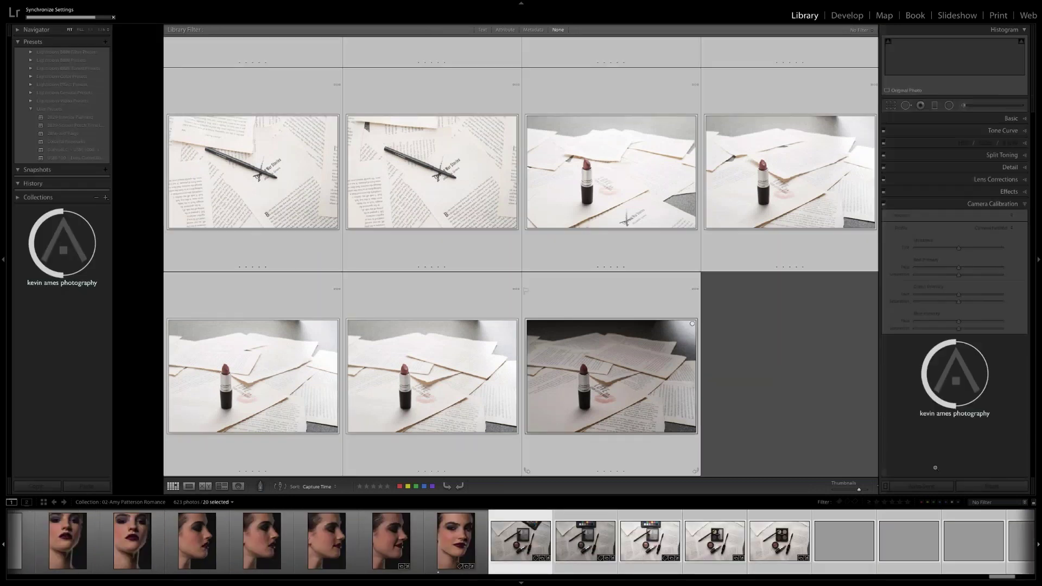
Open the selected makeup photos in Develop and reset all their settings
{"action": "key", "text": "d"}
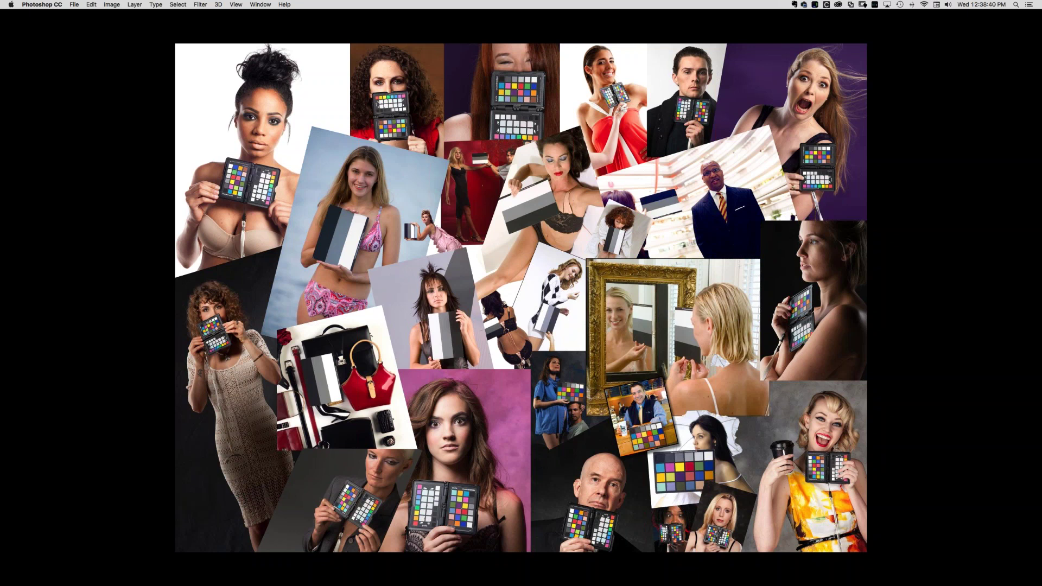
{"action": "key", "text": "ctrl+Right"}
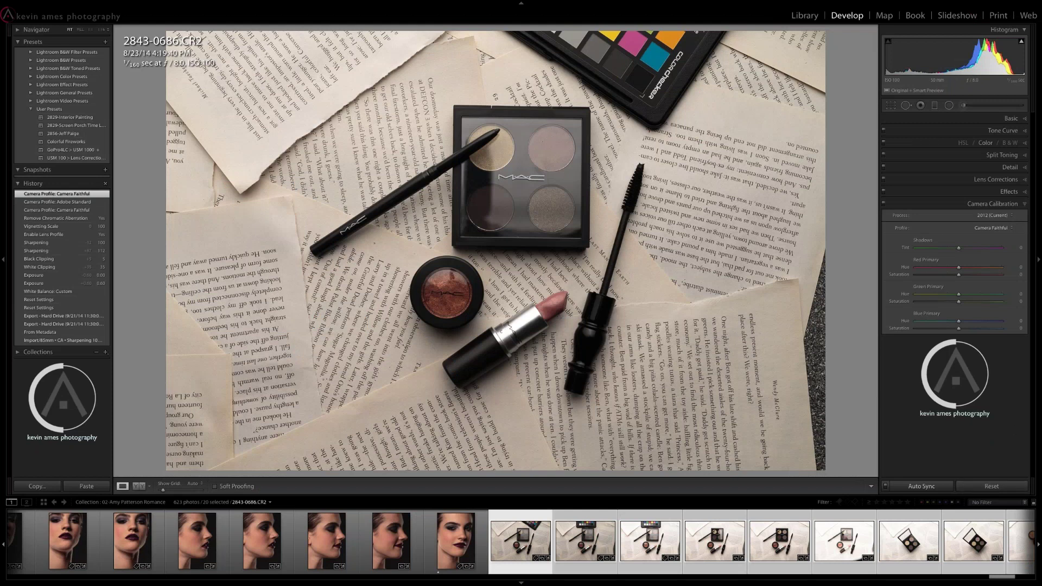
{"action": "key", "text": "ctrl+1"}
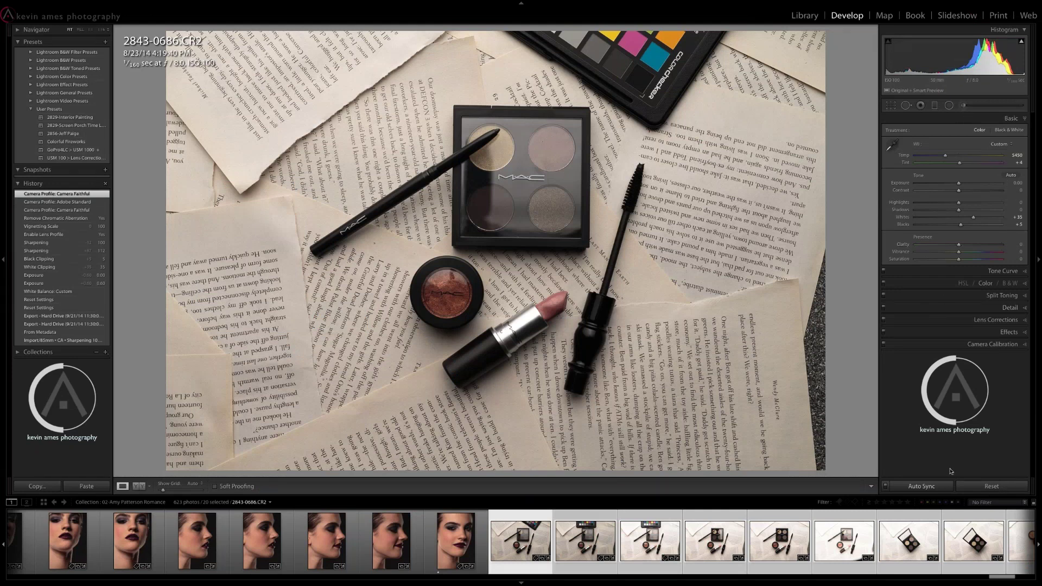
{"action": "left_click", "coordinate": [1002, 487]}
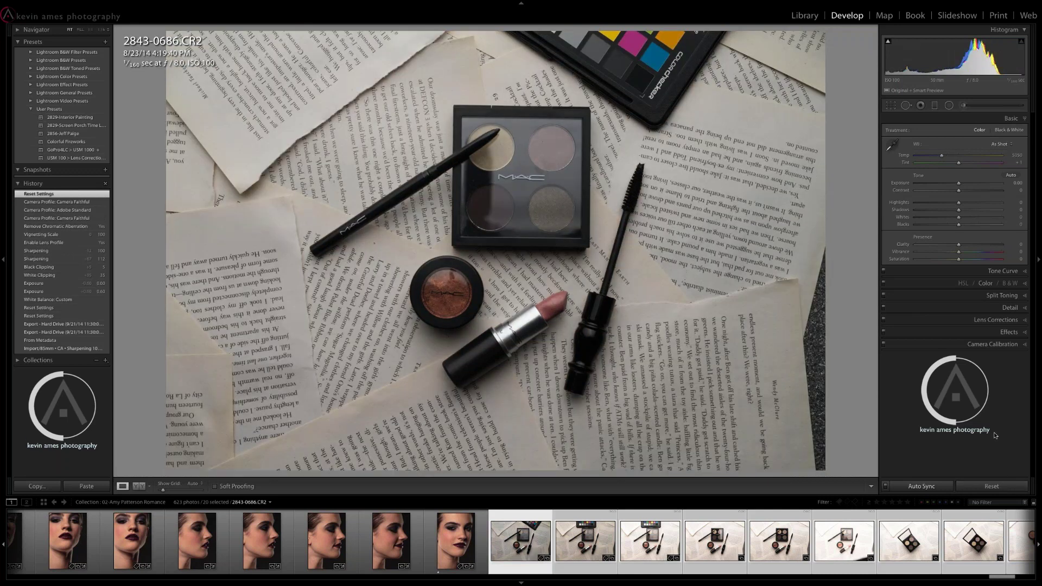
Show 2843-0688.CR2 and set the white balance for all selected photos from a gray patch on the ColorChecker
{"action": "left_click", "coordinate": [655, 545]}
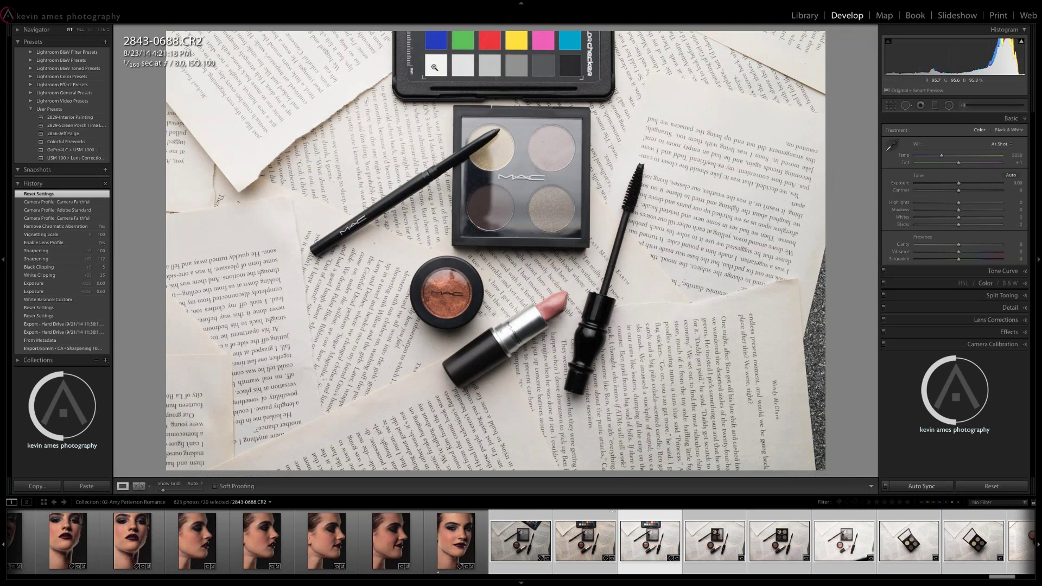
{"action": "key", "text": "w"}
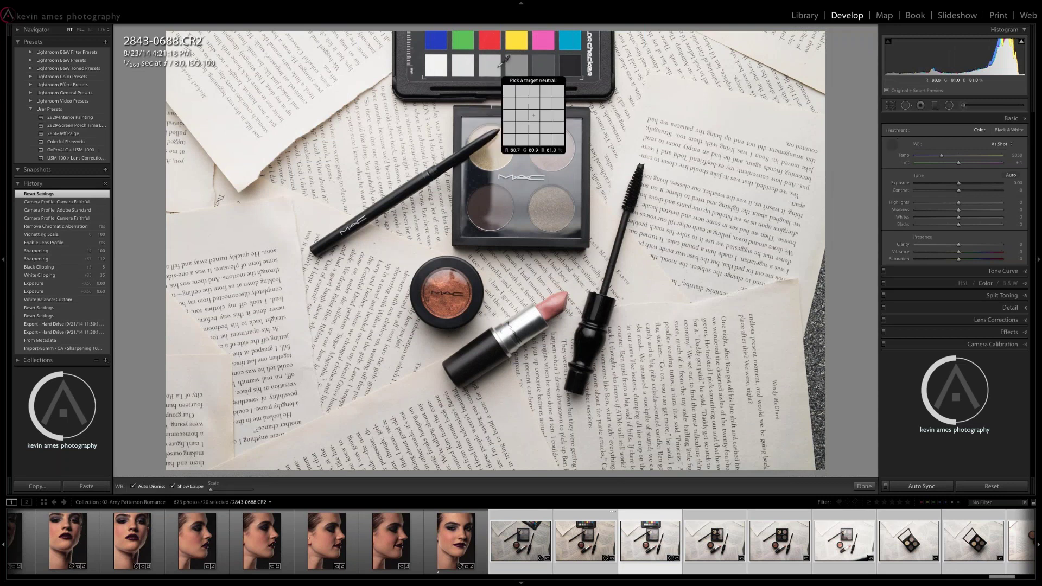
{"action": "left_click", "coordinate": [543, 65]}
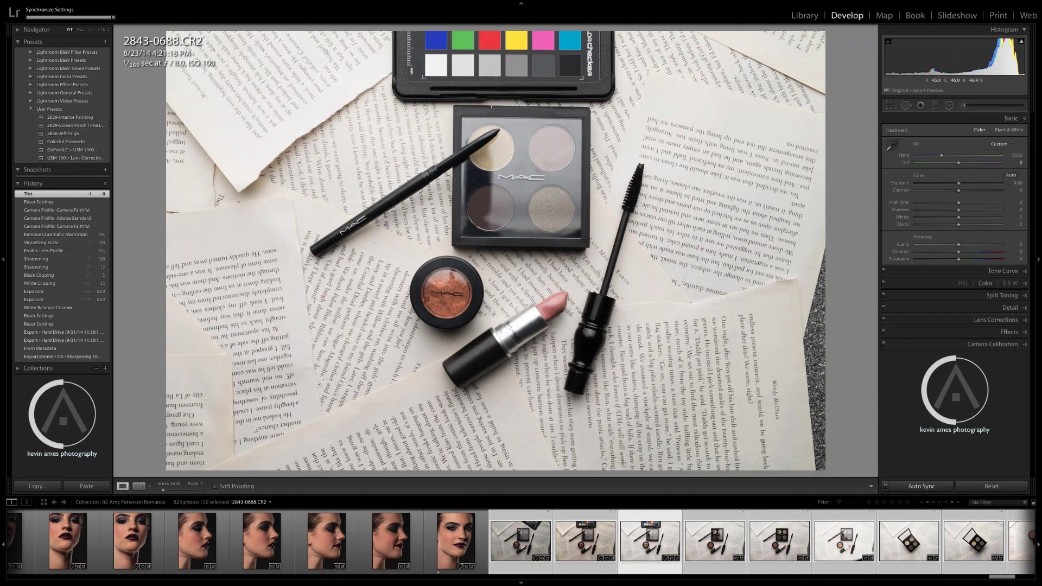
Set the sharpening Amount to 100 for all selected photos
{"action": "left_click", "coordinate": [1023, 307]}
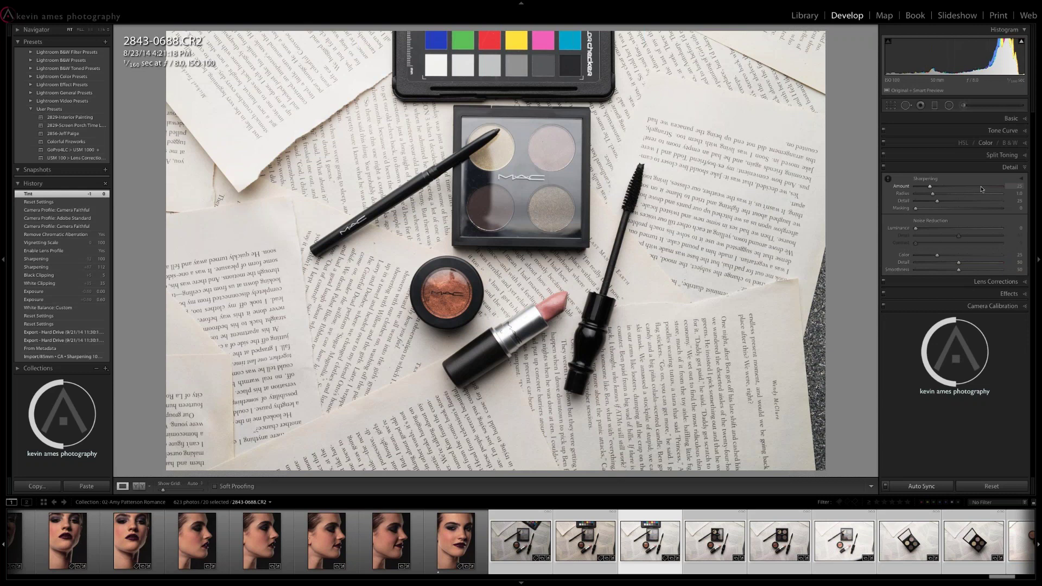
{"action": "left_click_drag", "start_coordinate": [979, 188], "coordinate": [973, 189]}
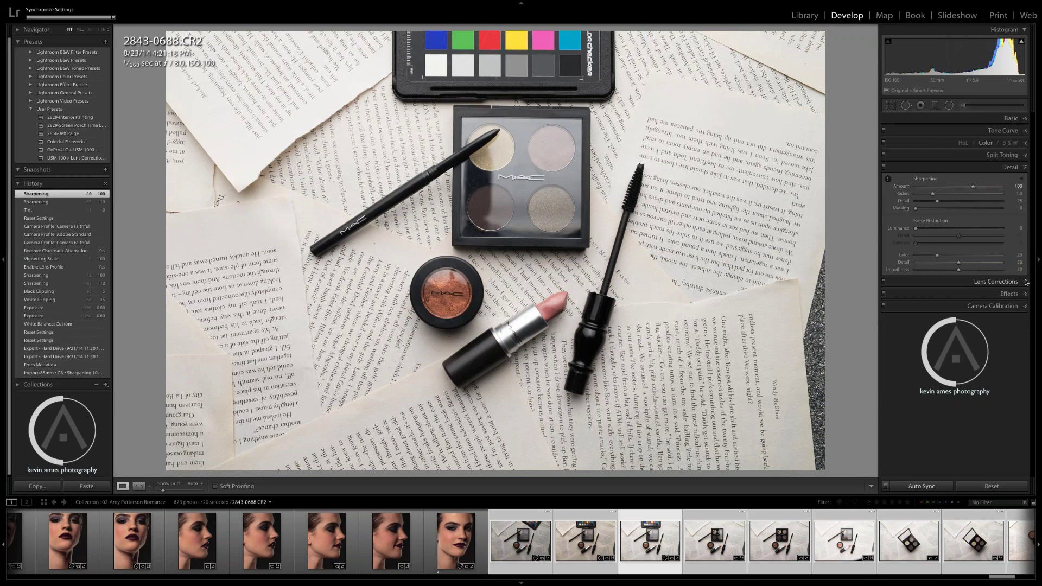
Enable profile corrections and Remove Chromatic Aberration for the selected photos, and check the assigned lens profile
{"action": "left_click", "coordinate": [1024, 282]}
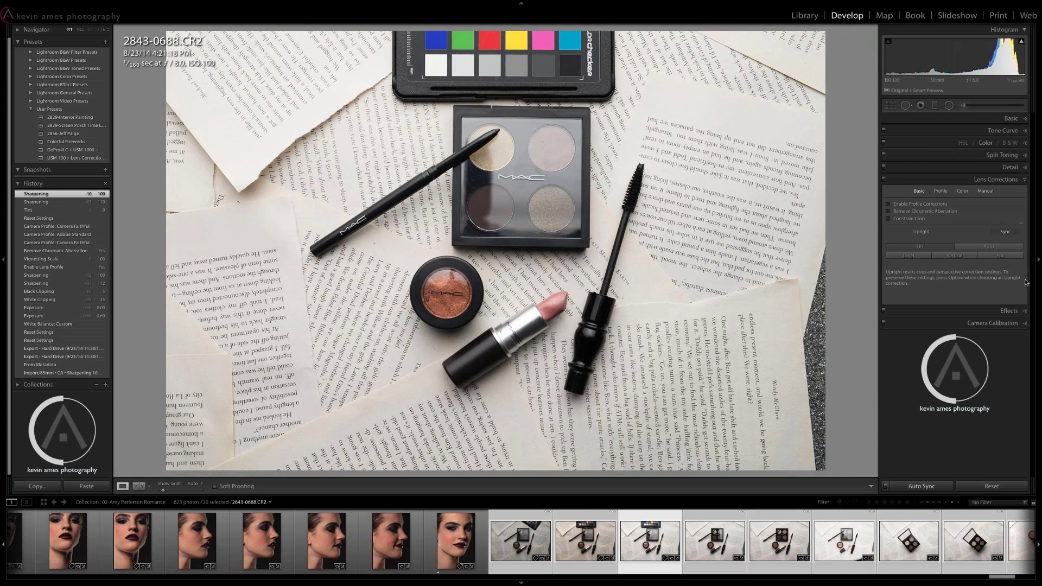
{"action": "left_click", "coordinate": [888, 204]}
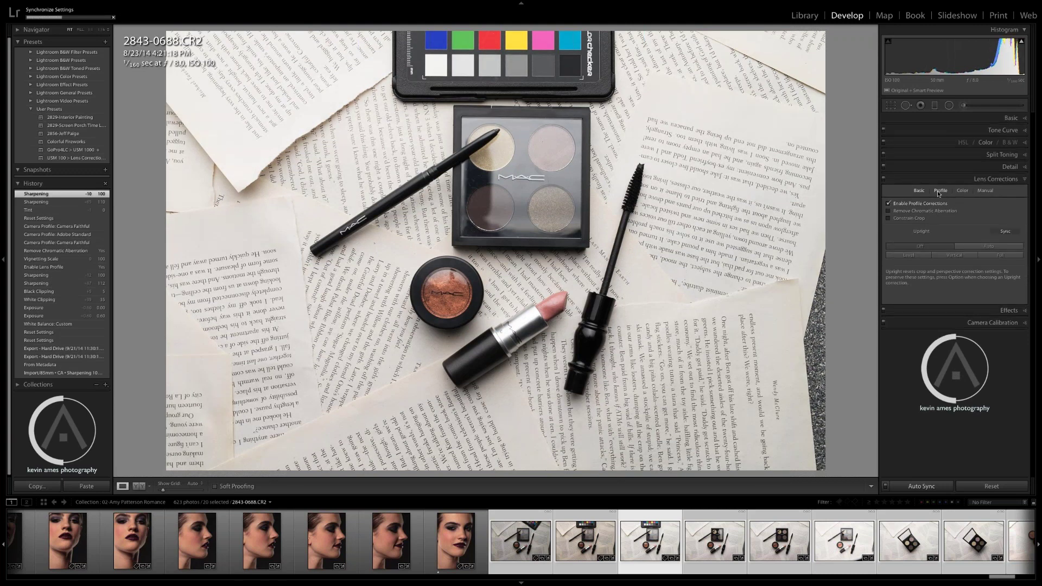
{"action": "left_click", "coordinate": [888, 211]}
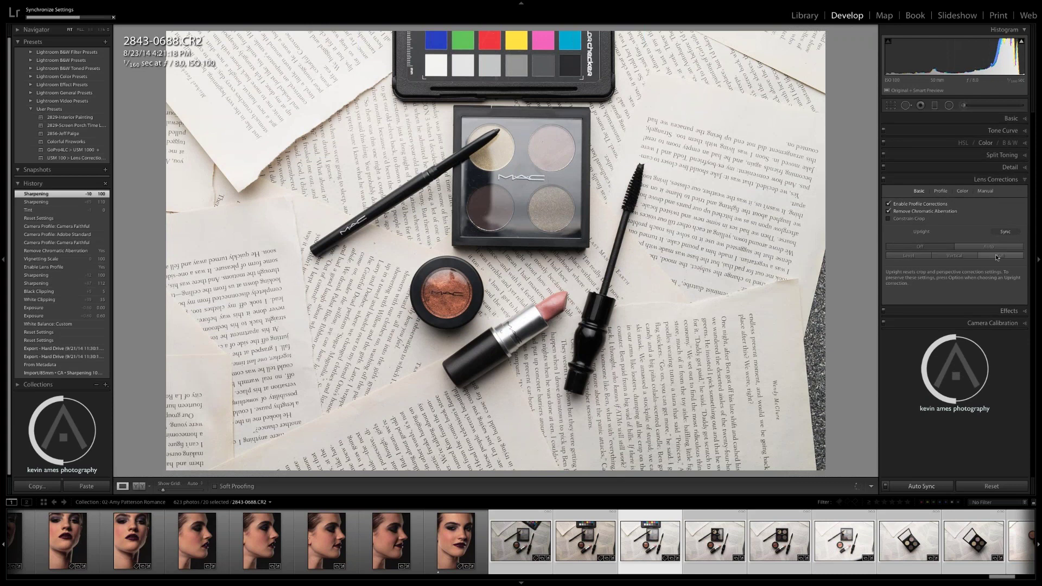
{"action": "left_click", "coordinate": [941, 190]}
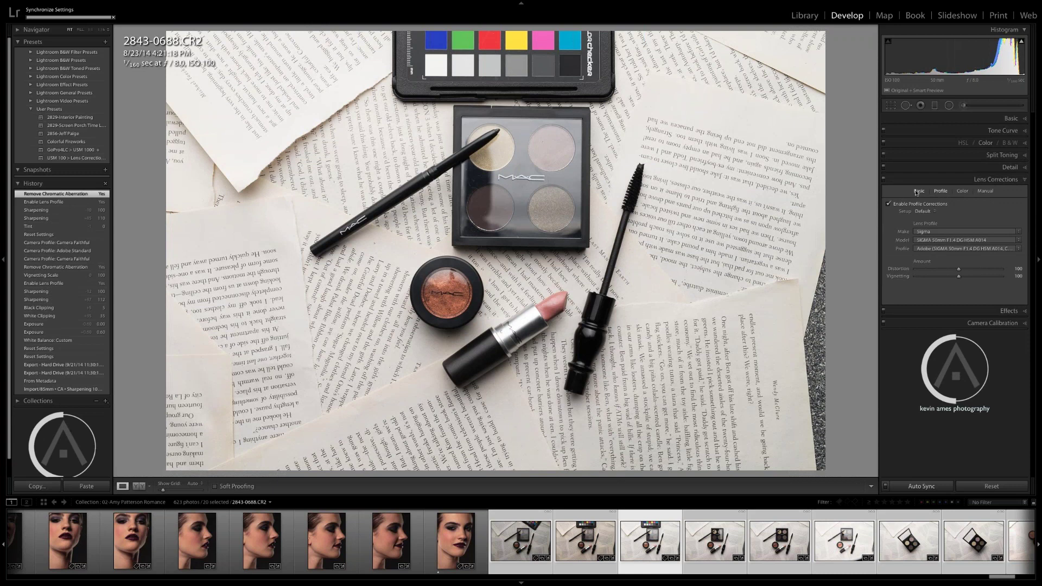
{"action": "left_click", "coordinate": [918, 191]}
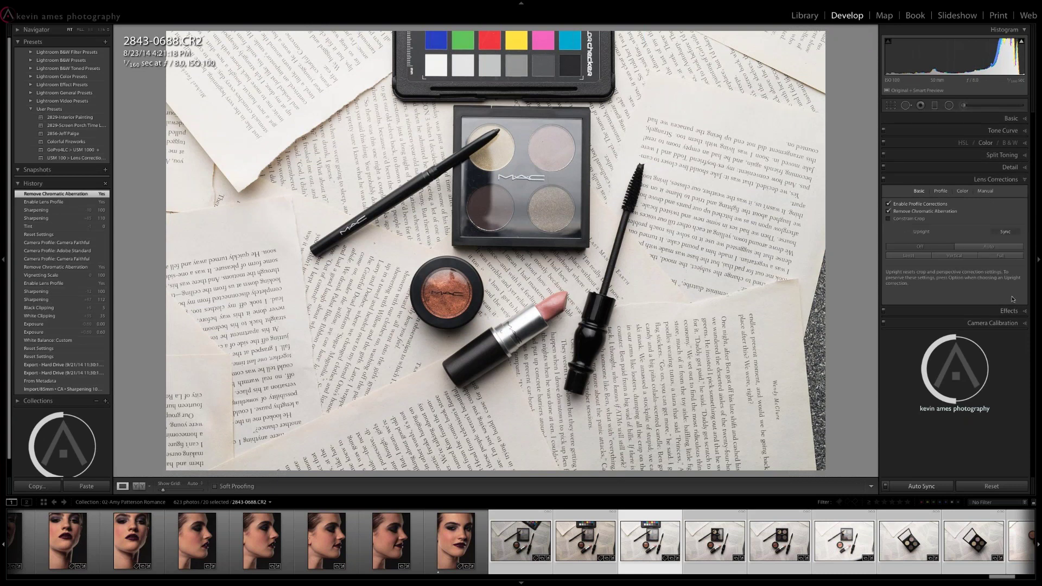
Set the camera calibration profile to Camera Faithful for all selected photos
{"action": "left_click", "coordinate": [1024, 324]}
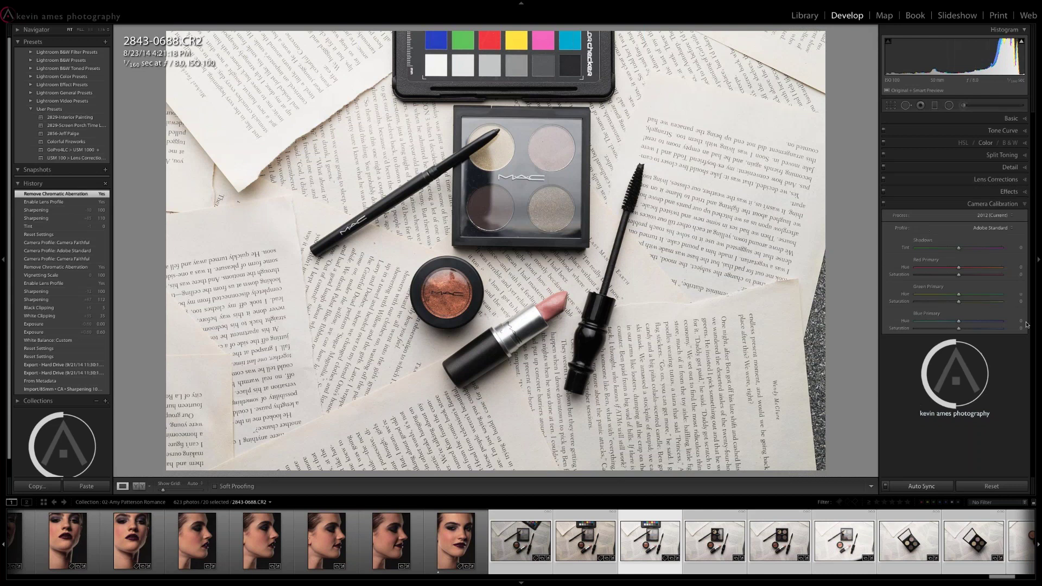
{"action": "left_click", "coordinate": [992, 228]}
{"action": "left_click", "coordinate": [984, 232]}
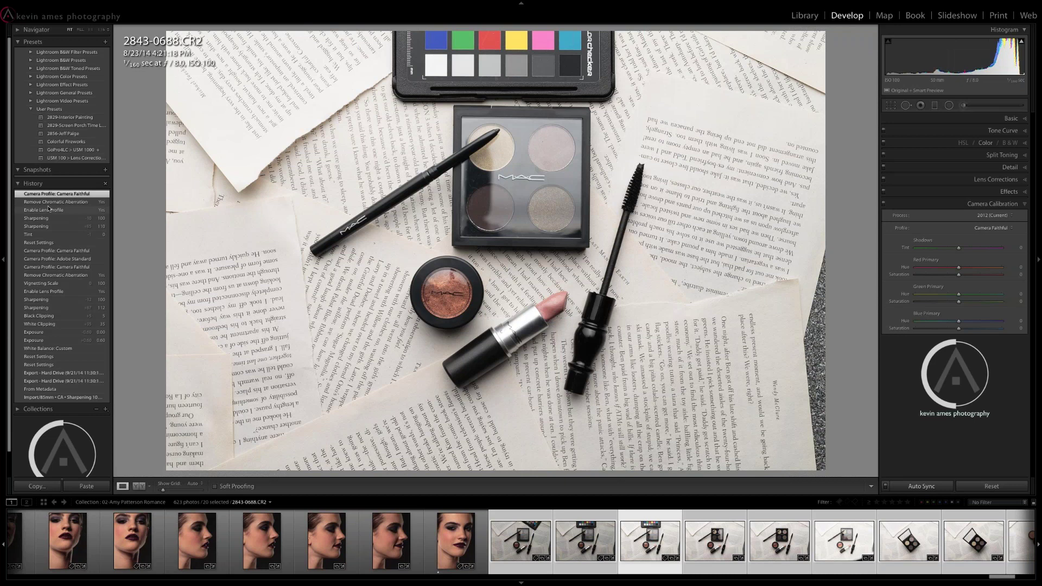
Review the synced makeup photos in the Library grid and switch to Photoshop's Camera Raw
{"action": "key", "text": "g"}
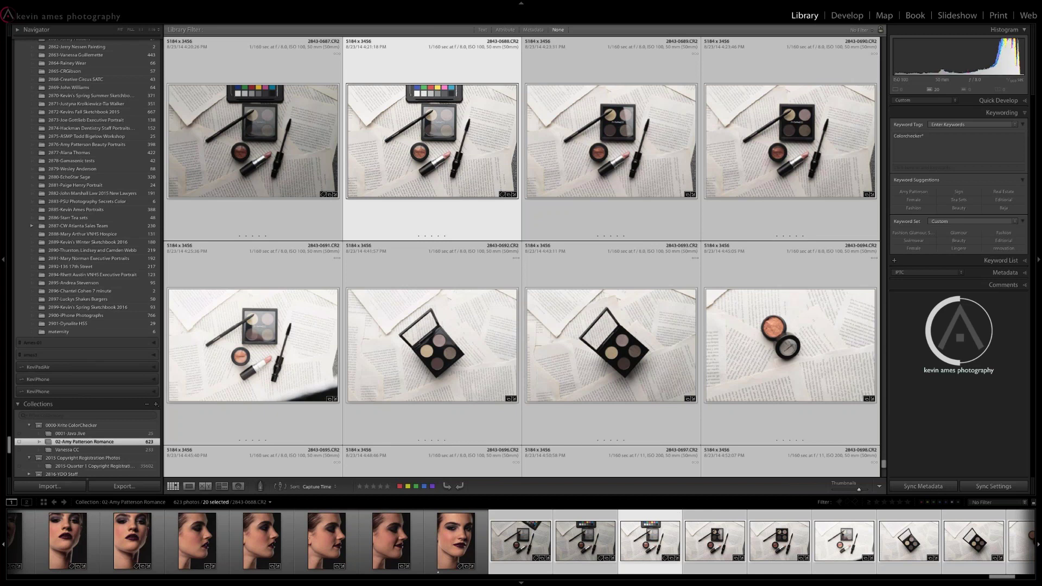
{"action": "key", "text": "ctrl+Left"}
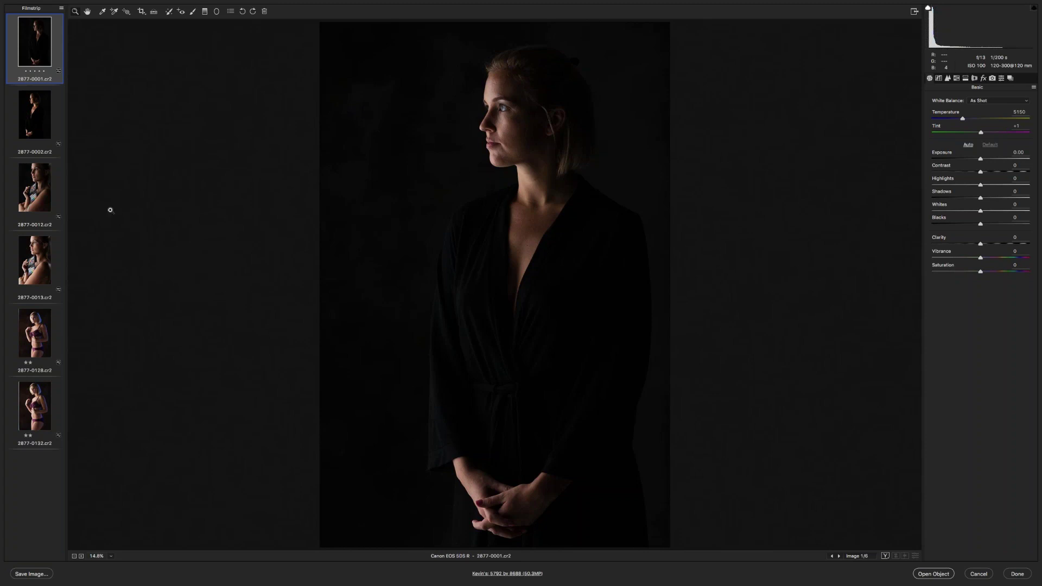
Compare 2877-0012.cr2 with 2877-0013.cr2 and place a color sampler on the ColorChecker's white patch in 2877-0013.cr2
{"action": "left_click", "coordinate": [34, 187]}
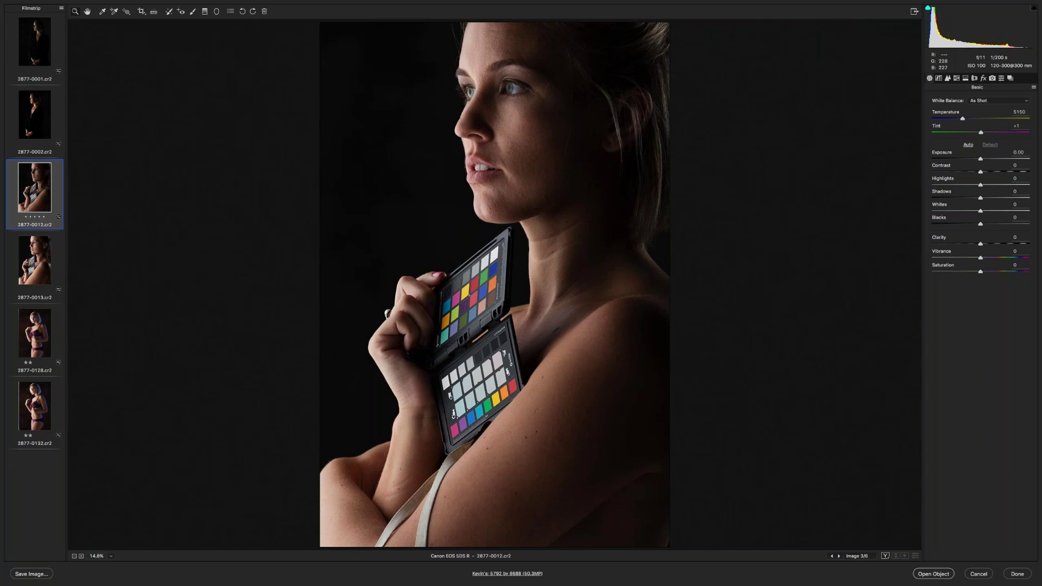
{"action": "key", "text": "Down"}
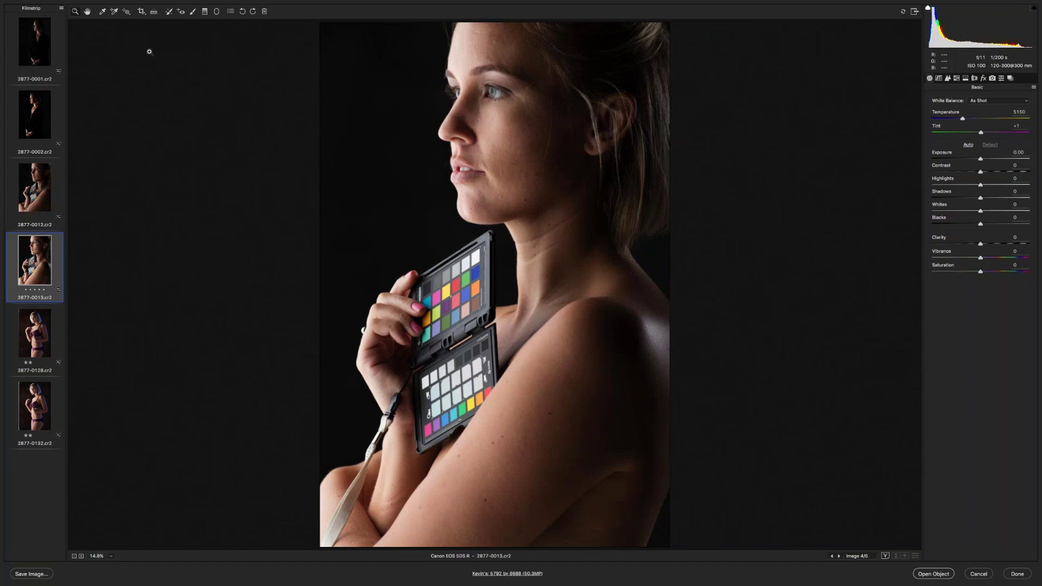
{"action": "left_click", "coordinate": [114, 13]}
{"action": "left_click", "coordinate": [477, 254]}
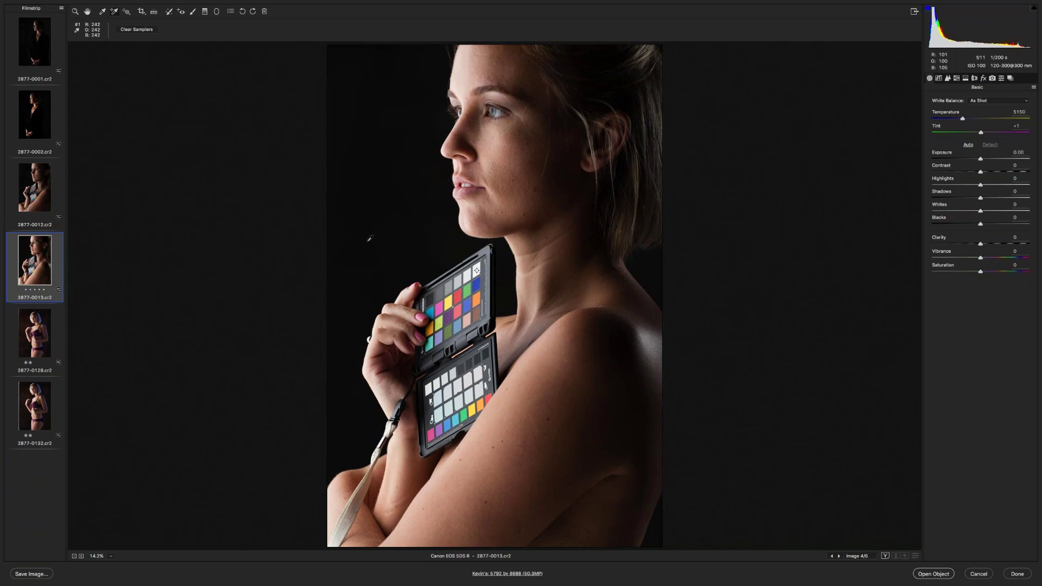
Place a color sampler on the ColorChecker's white patch in 2877-0012.cr2 and set Exposure to +0.40
{"action": "left_click", "coordinate": [32, 184]}
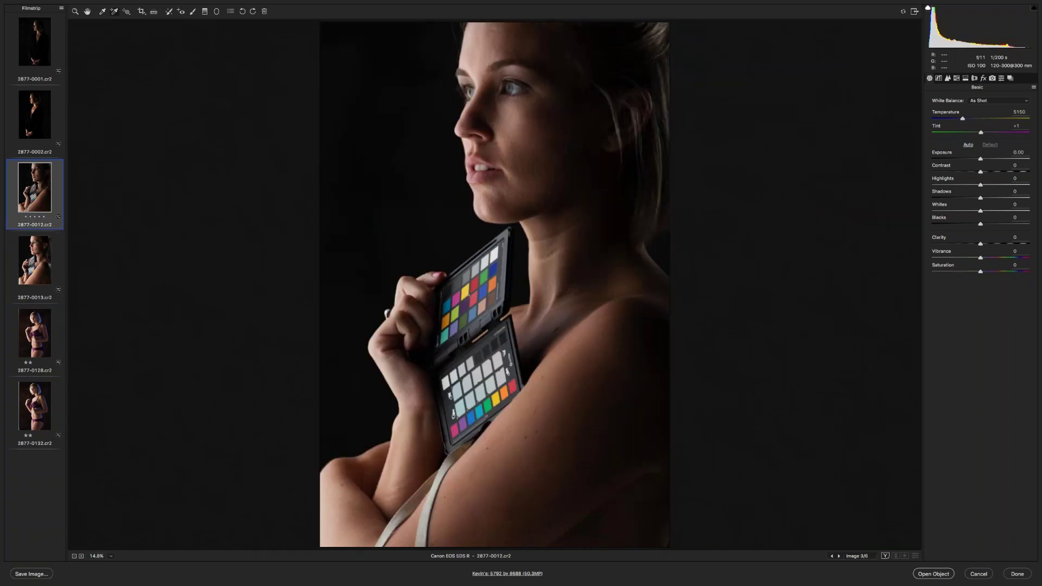
{"action": "left_click", "coordinate": [494, 255]}
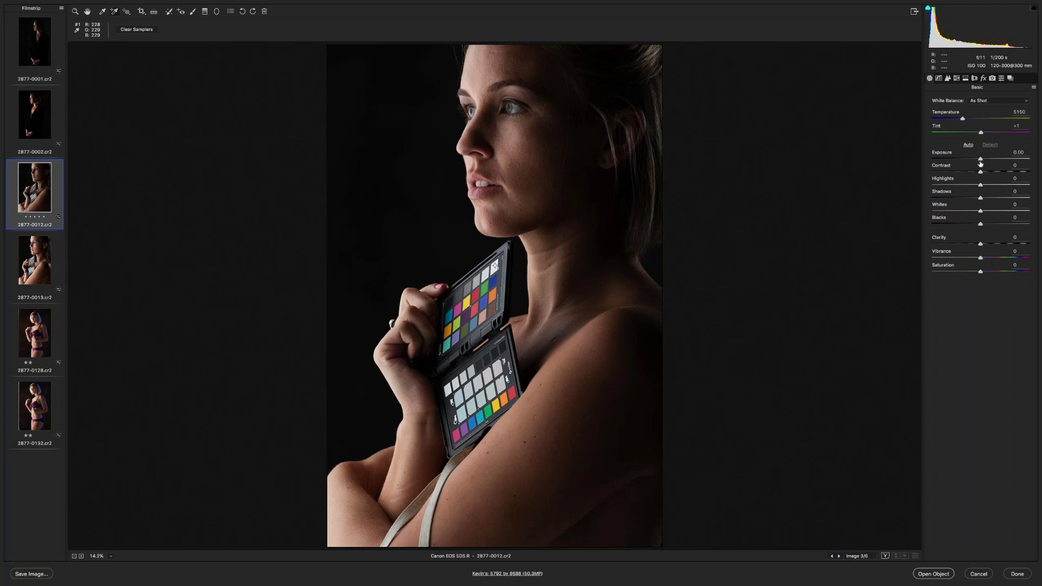
{"action": "left_click_drag", "start_coordinate": [980, 161], "coordinate": [984, 158]}
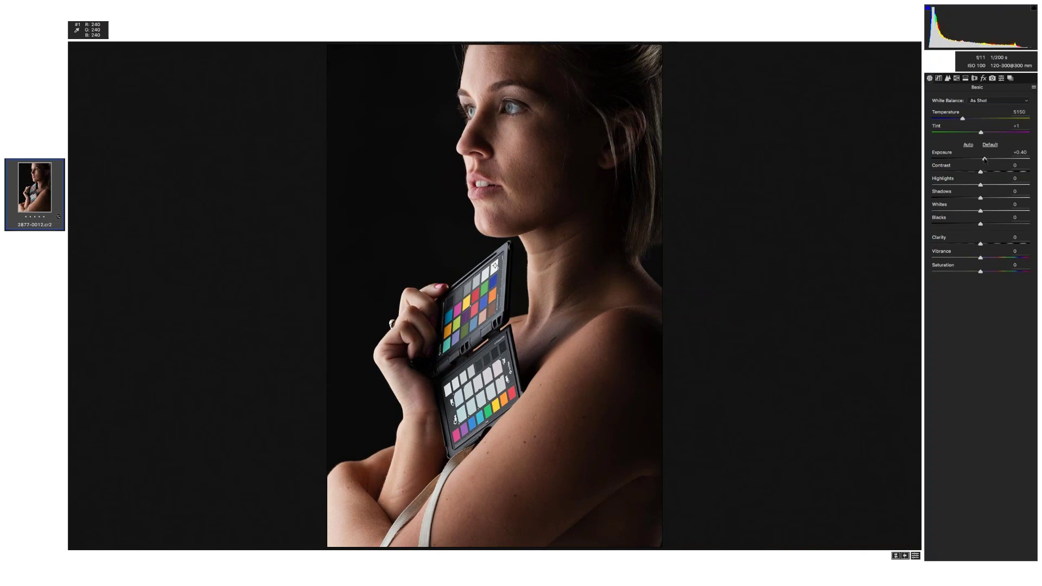
Try Exposure +0.55 on 2877-0012.cr2 and reset its Exposure to 0.00
{"action": "left_click_drag", "start_coordinate": [984, 159], "coordinate": [985, 160]}
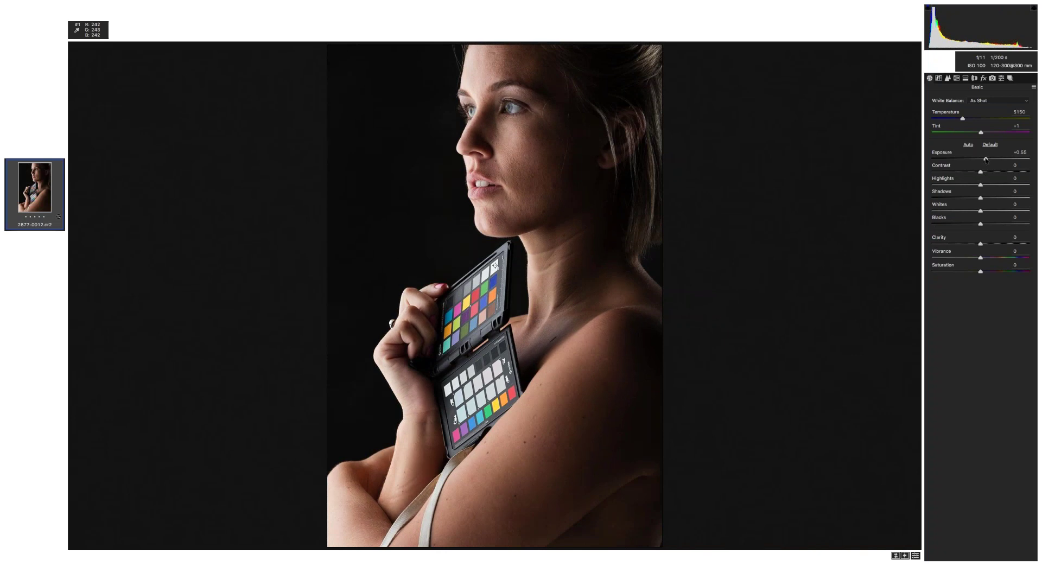
{"action": "left_click", "coordinate": [1019, 153]}
{"action": "type", "text": "0"}
{"action": "key", "text": "Return"}
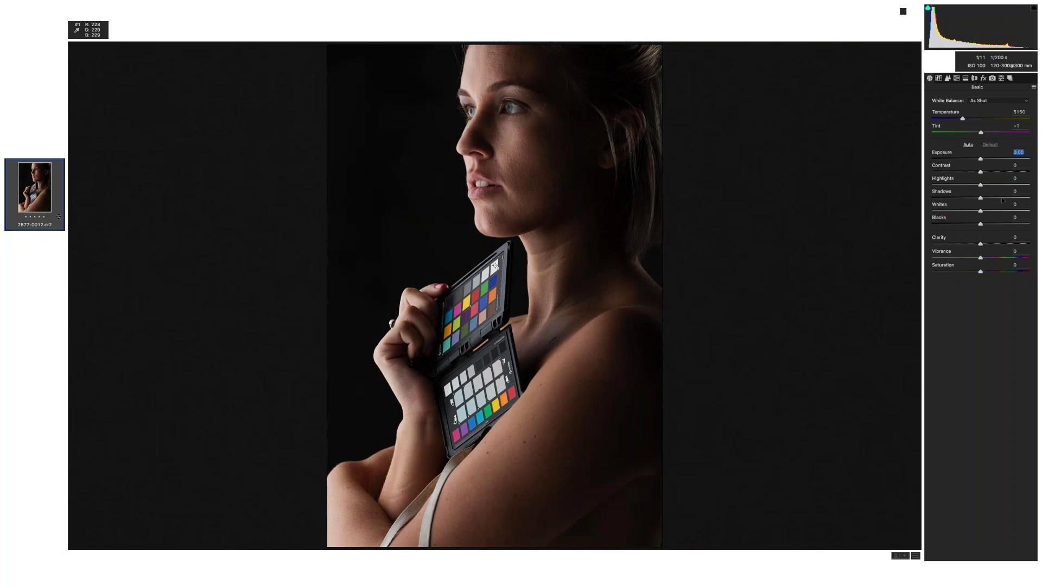
{"action": "left_click_drag", "start_coordinate": [980, 159], "coordinate": [993, 160]}
{"action": "double_click", "coordinate": [993, 159]}
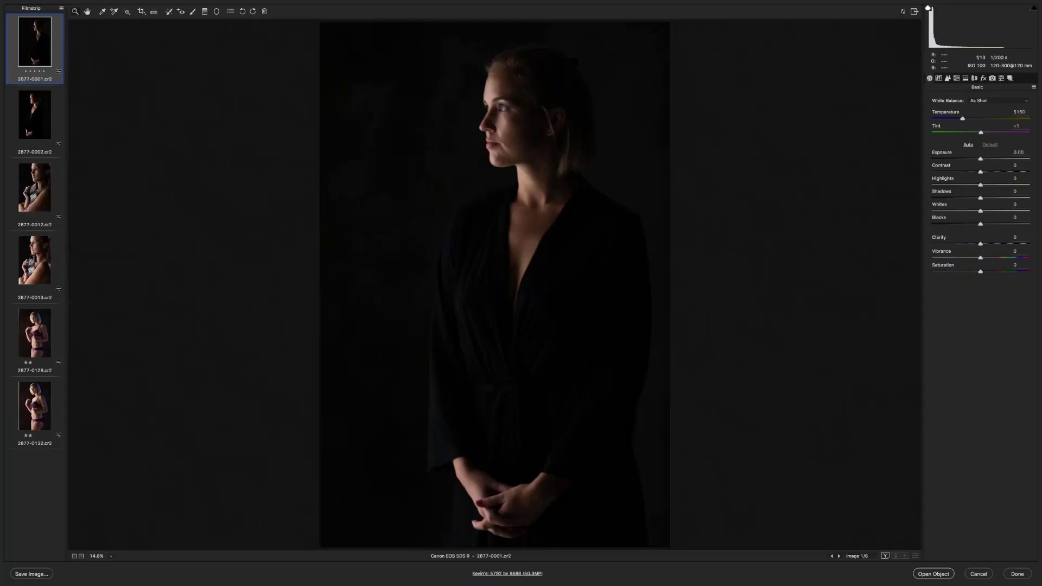
Select 2877-0013.cr2 through 2877-0132.cr2 and place color samplers on the ColorChecker's white, black and gray patches in 2877-0013.cr2
{"action": "left_click", "coordinate": [35, 260]}
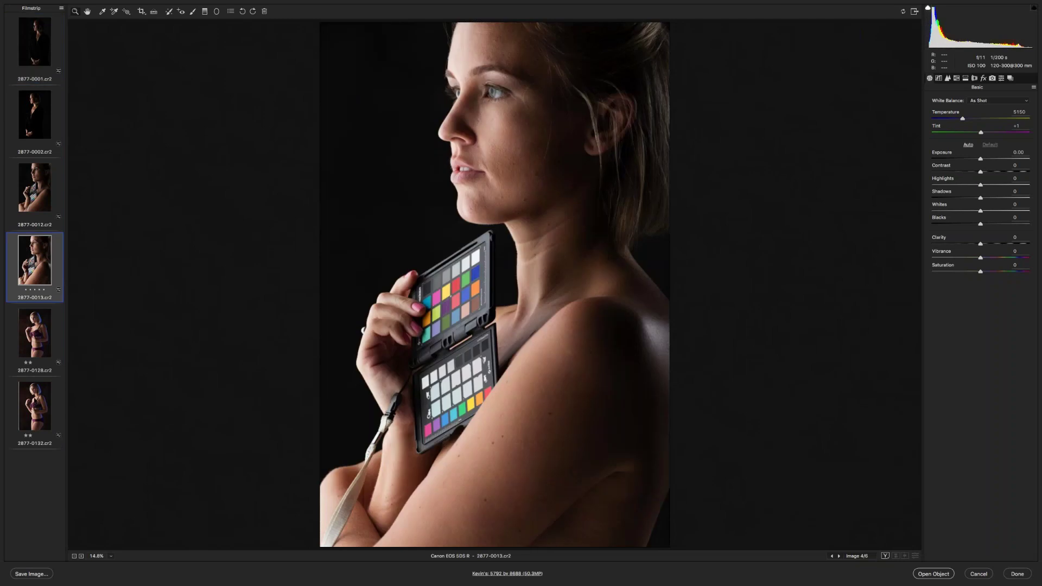
{"action": "left_click", "coordinate": [34, 406], "text": "shift"}
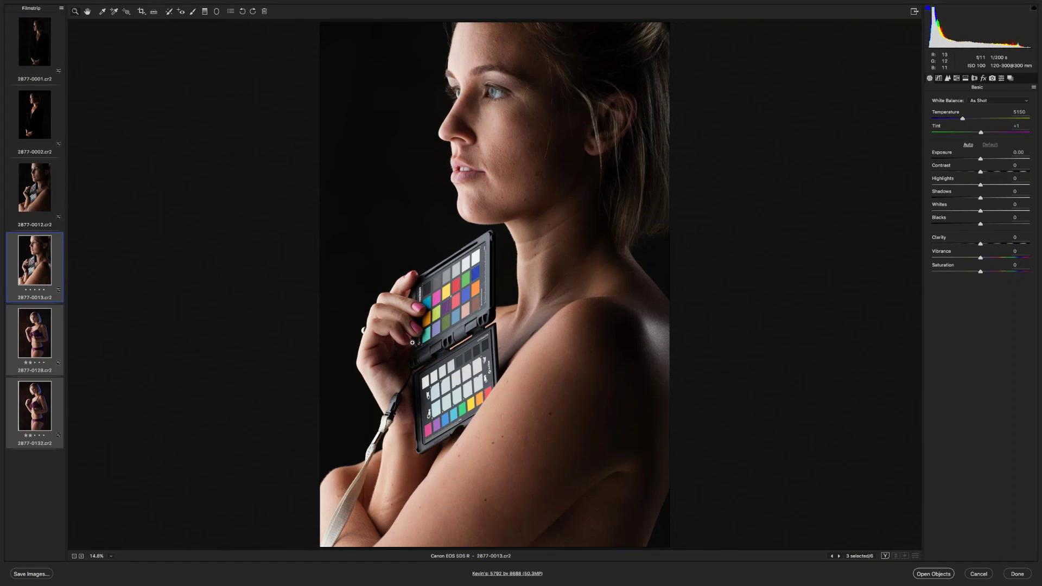
{"action": "key", "text": "i"}
{"action": "left_click", "coordinate": [478, 252]}
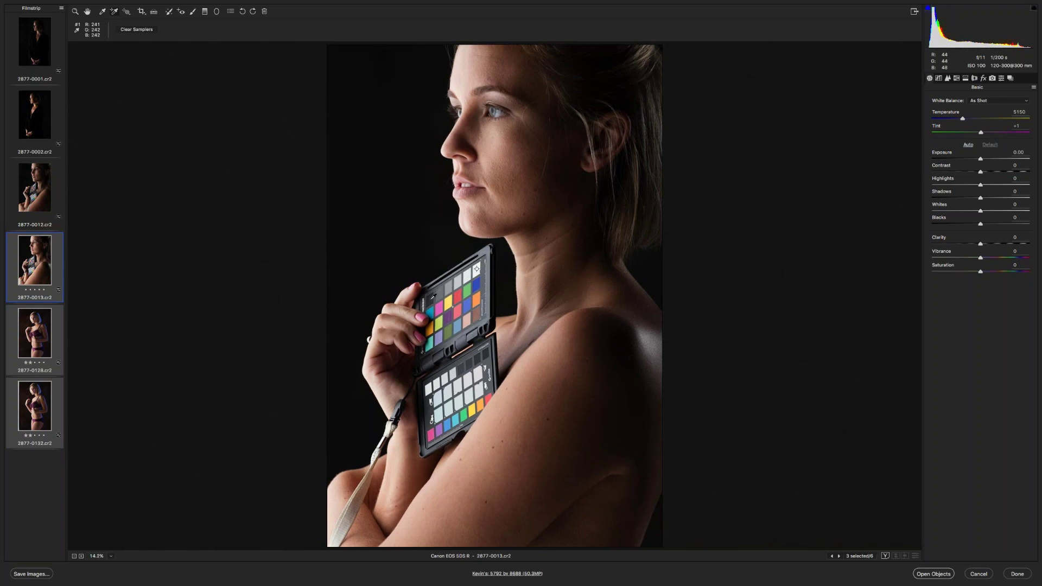
{"action": "left_click", "coordinate": [430, 300]}
{"action": "left_click", "coordinate": [450, 284]}
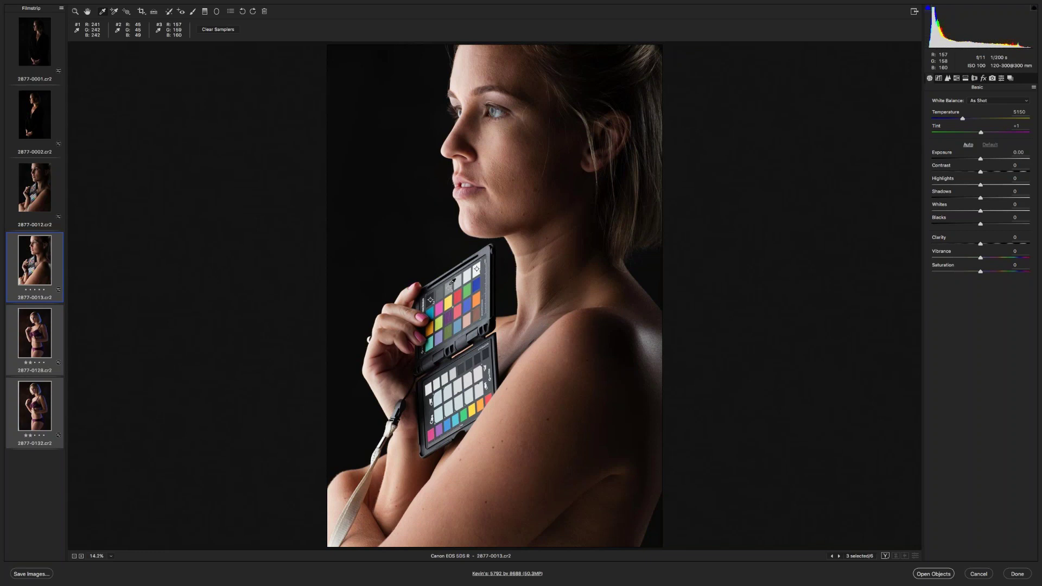
Set the selected photos' white balance from the ColorChecker's gray patch and dismiss the Camera Raw preferences without changes
{"action": "left_click", "coordinate": [452, 282]}
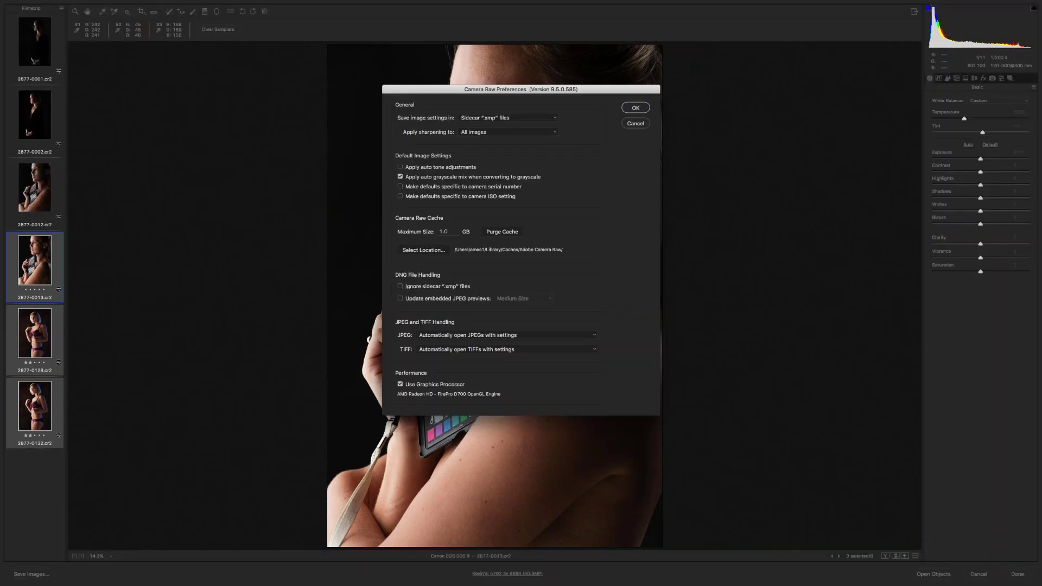
{"action": "left_click", "coordinate": [634, 124]}
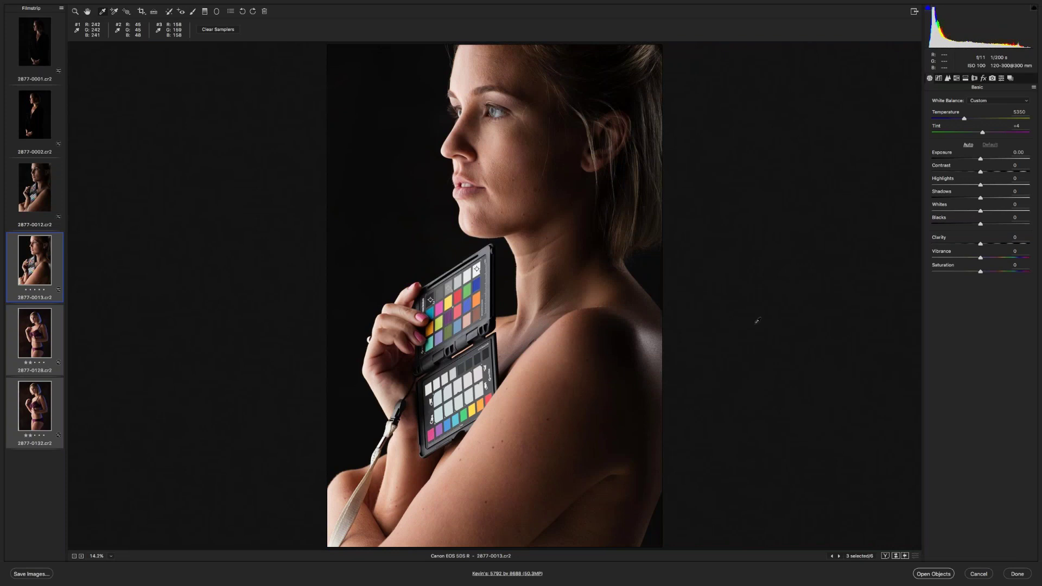
Raise Whites to +30 for the selected photos while previewing highlight clipping
{"action": "key", "text": "alt"}
{"action": "left_click_drag", "start_coordinate": [981, 212], "coordinate": [982, 212]}
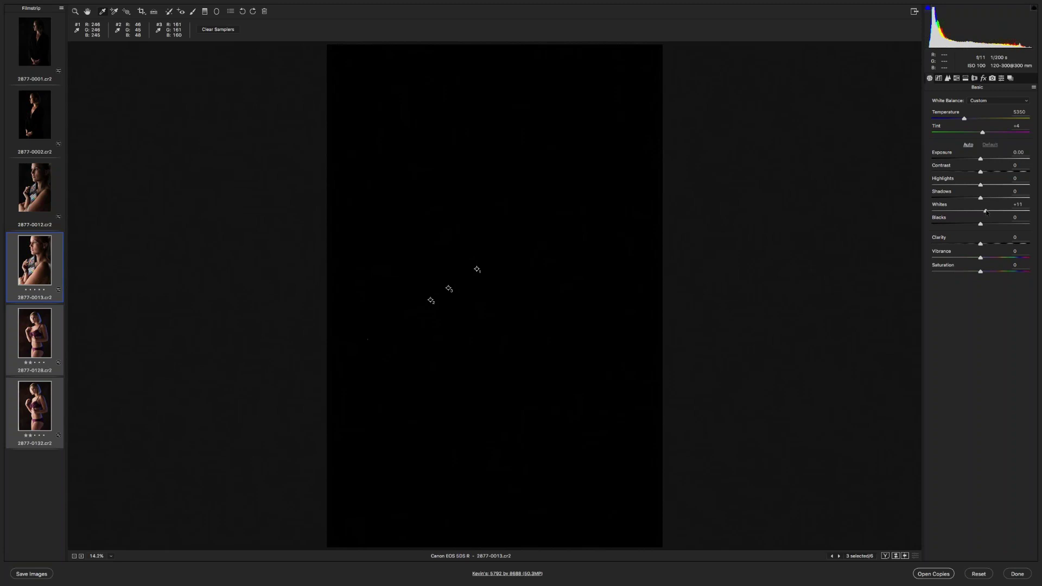
{"action": "left_click_drag", "start_coordinate": [986, 213], "coordinate": [996, 213]}
{"action": "left_click_drag", "start_coordinate": [995, 212], "coordinate": [995, 212]}
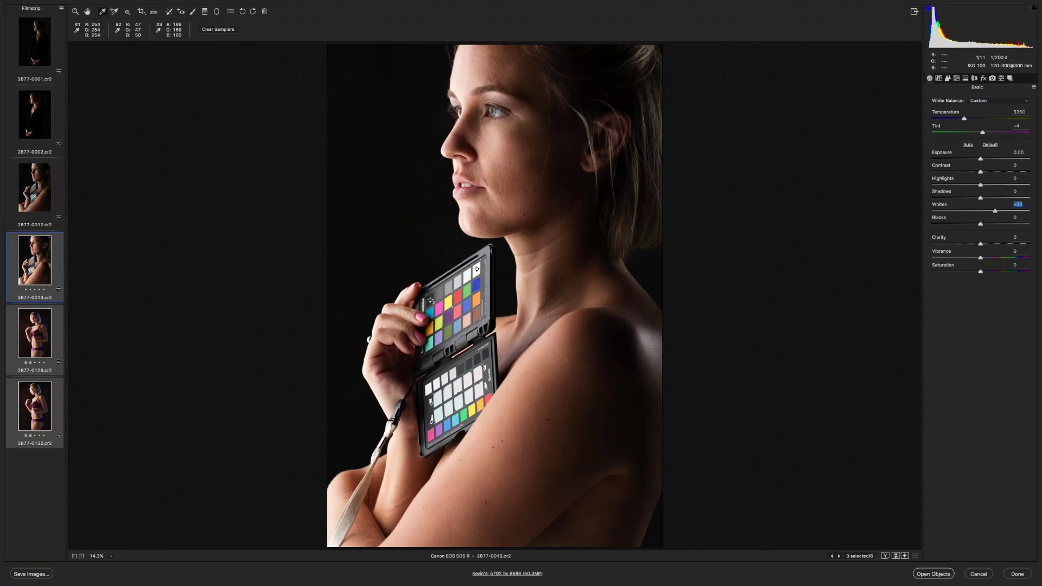
Lower Blacks slightly for the selected photos, using the shadow clipping preview to keep clipping to small areas
{"action": "left_click", "coordinate": [980, 225], "text": "alt"}
{"action": "left_click", "coordinate": [981, 224], "text": "alt"}
{"action": "mouse_move", "coordinate": [980, 225]}
{"action": "left_mouse_down"}
{"action": "mouse_move", "coordinate": [965, 225]}
{"action": "mouse_move", "coordinate": [976, 226]}
{"action": "left_mouse_up"}
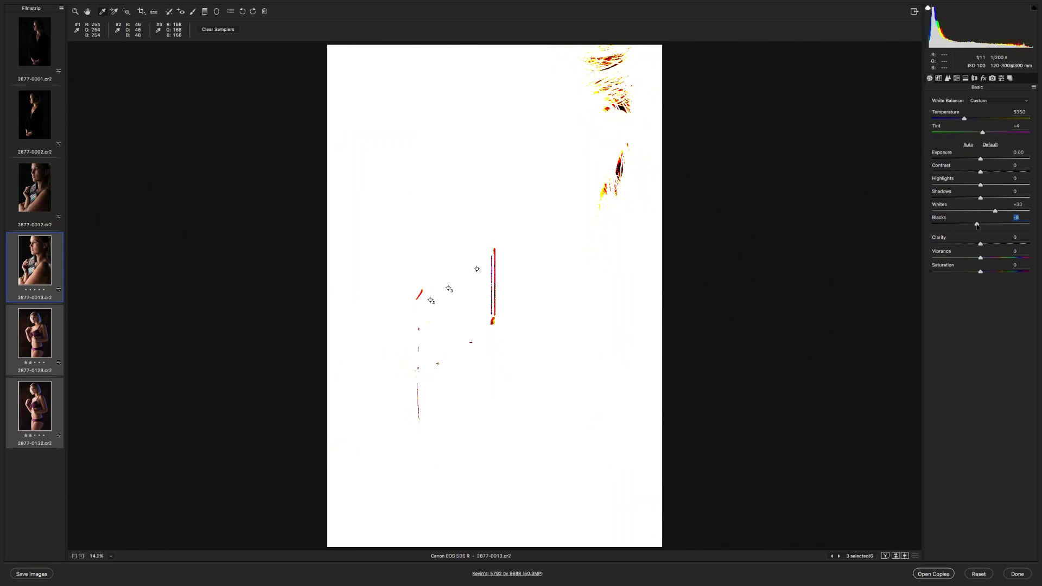
{"action": "left_click_drag", "start_coordinate": [976, 225], "coordinate": [979, 227]}
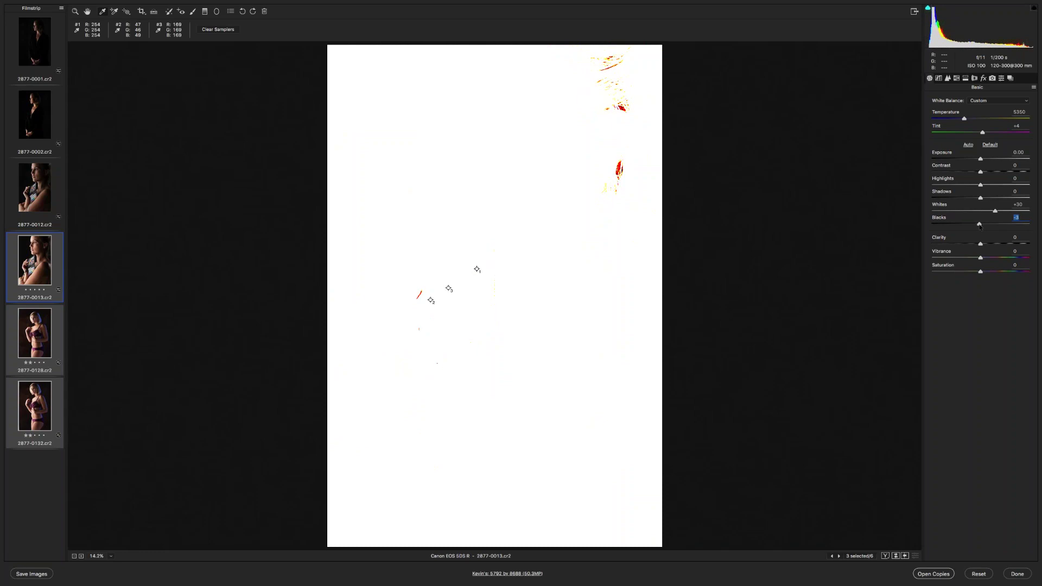
{"action": "left_click_drag", "start_coordinate": [979, 227], "coordinate": [979, 227]}
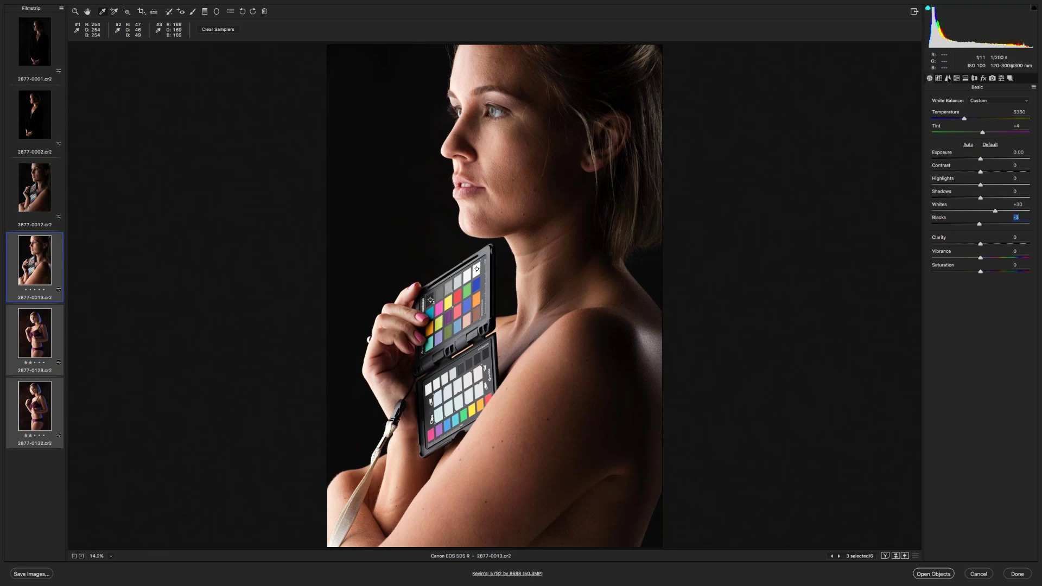
Increase the sharpening Amount strongly for the selected photos
{"action": "left_click", "coordinate": [947, 78]}
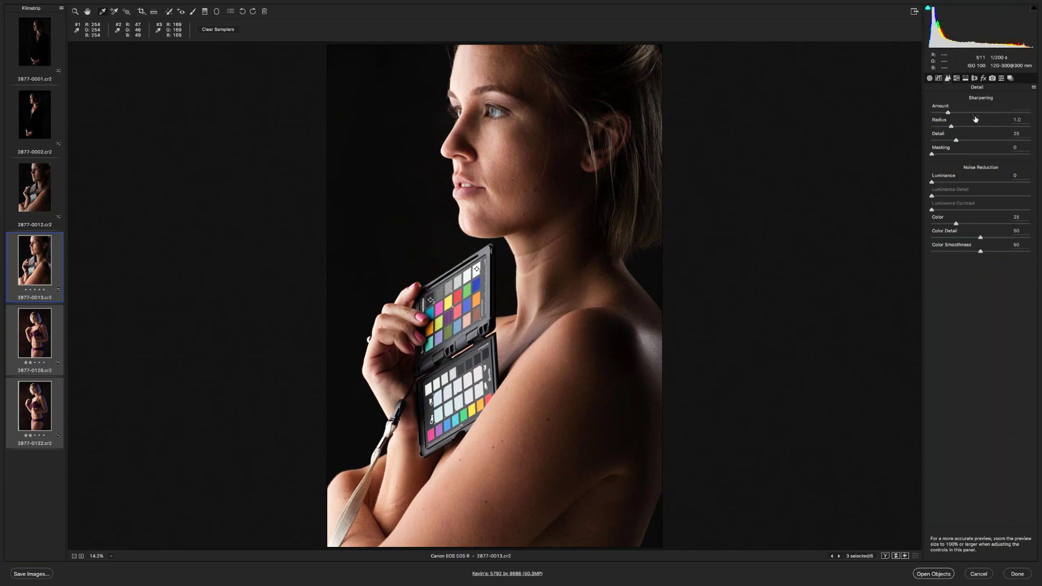
{"action": "left_click_drag", "start_coordinate": [949, 113], "coordinate": [1001, 115]}
Enable lens profile corrections and chromatic aberration removal for the selected photos
{"action": "left_click", "coordinate": [973, 78]}
{"action": "left_click", "coordinate": [934, 96]}
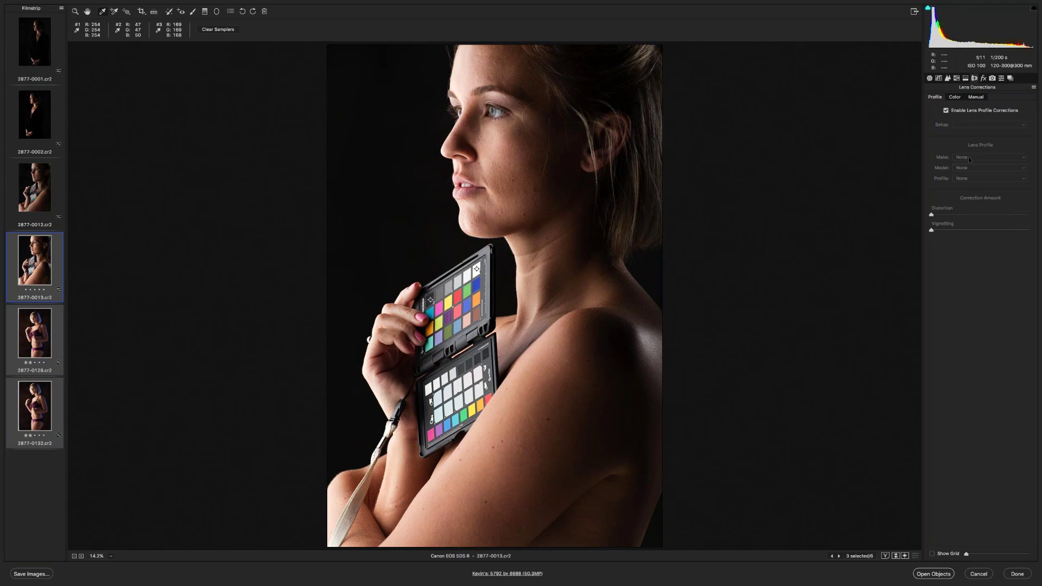
{"action": "left_click", "coordinate": [946, 110]}
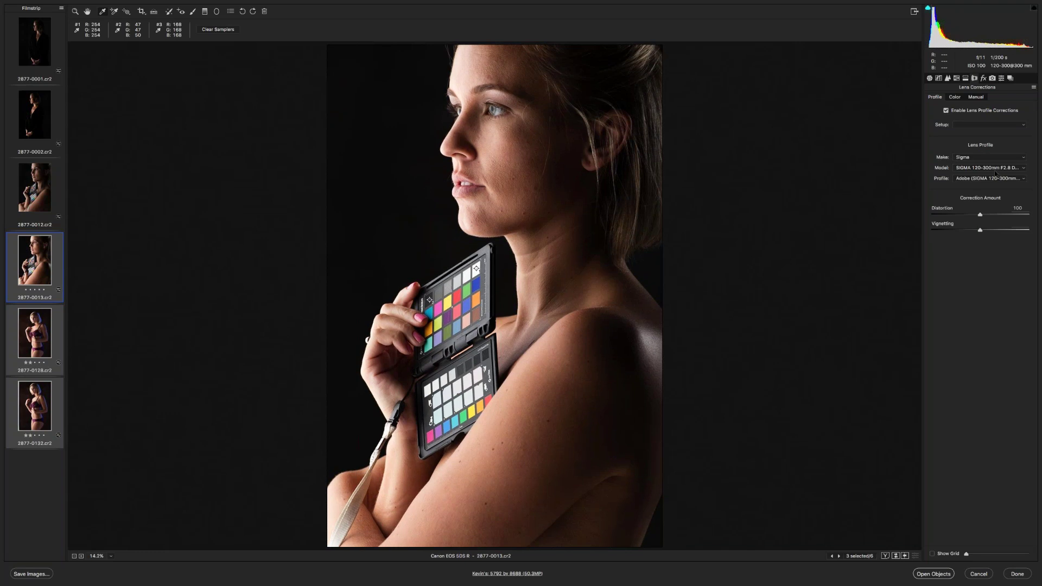
{"action": "left_click", "coordinate": [955, 97]}
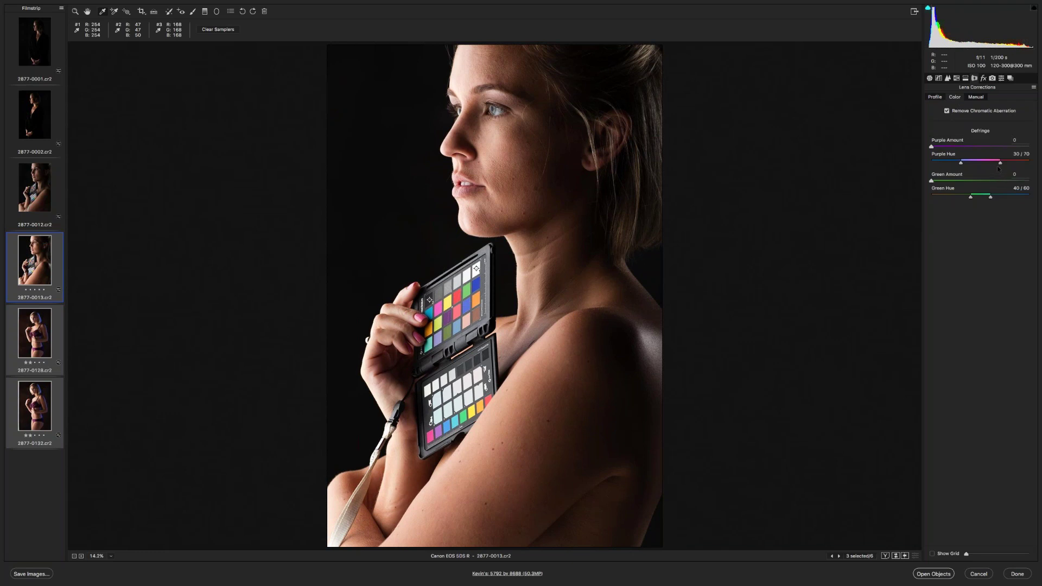
Set the camera calibration profile to Camera Faithful for the selected photos and close Camera Raw, keeping the edits
{"action": "left_click", "coordinate": [993, 79]}
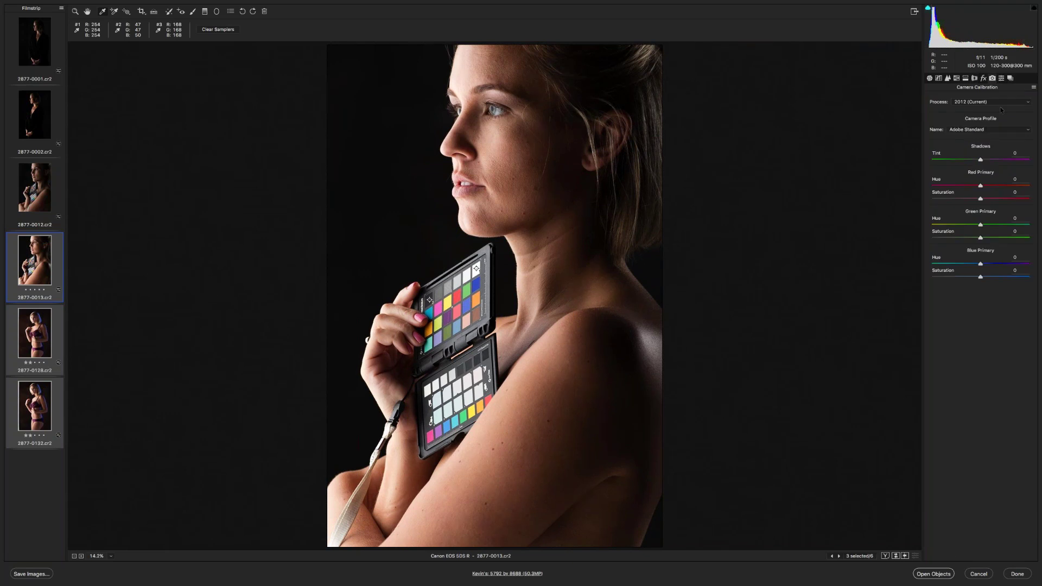
{"action": "left_click", "coordinate": [990, 129]}
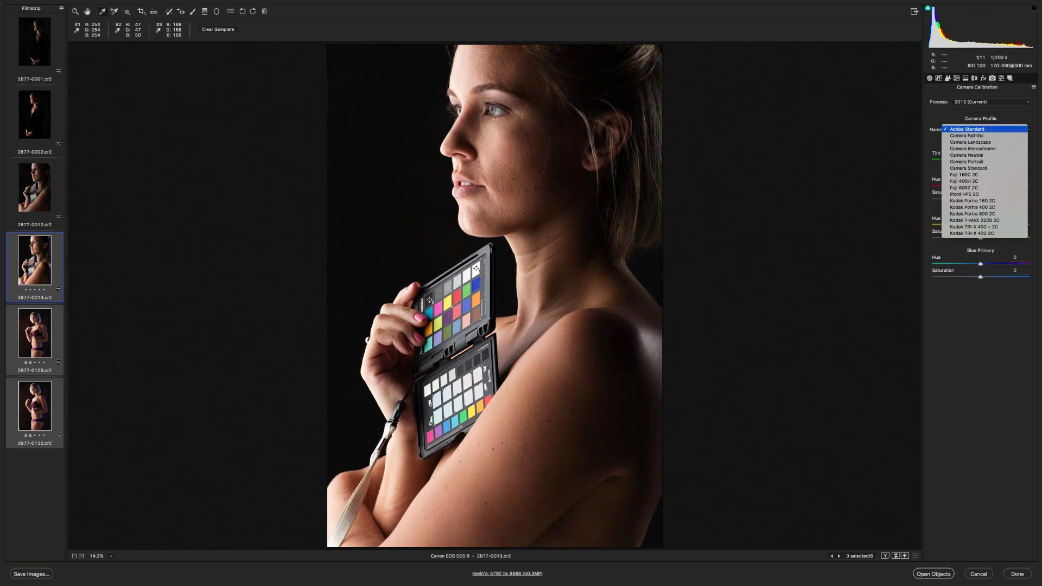
{"action": "left_click", "coordinate": [981, 135]}
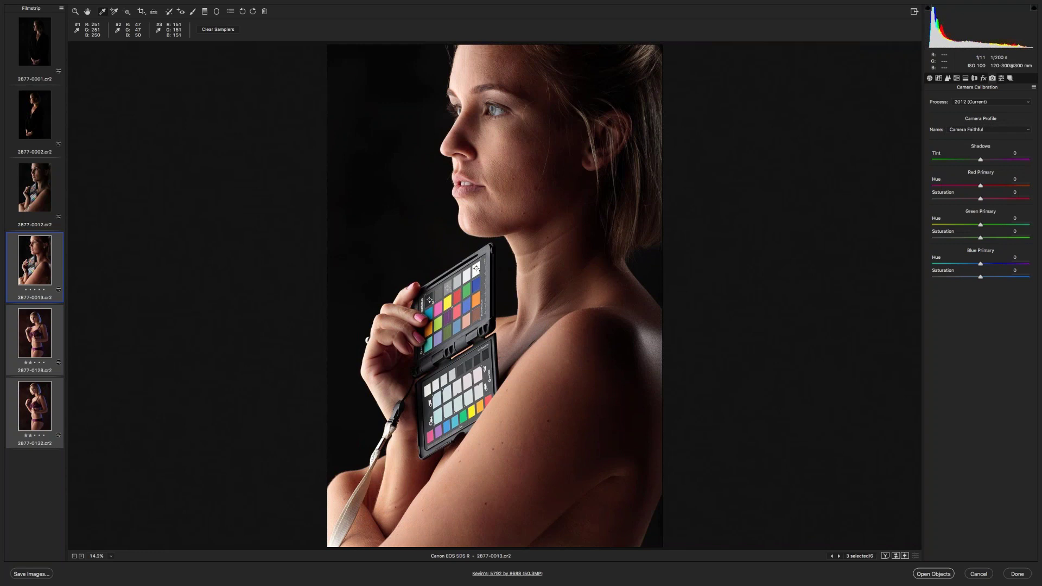
{"action": "left_click", "coordinate": [1017, 574]}
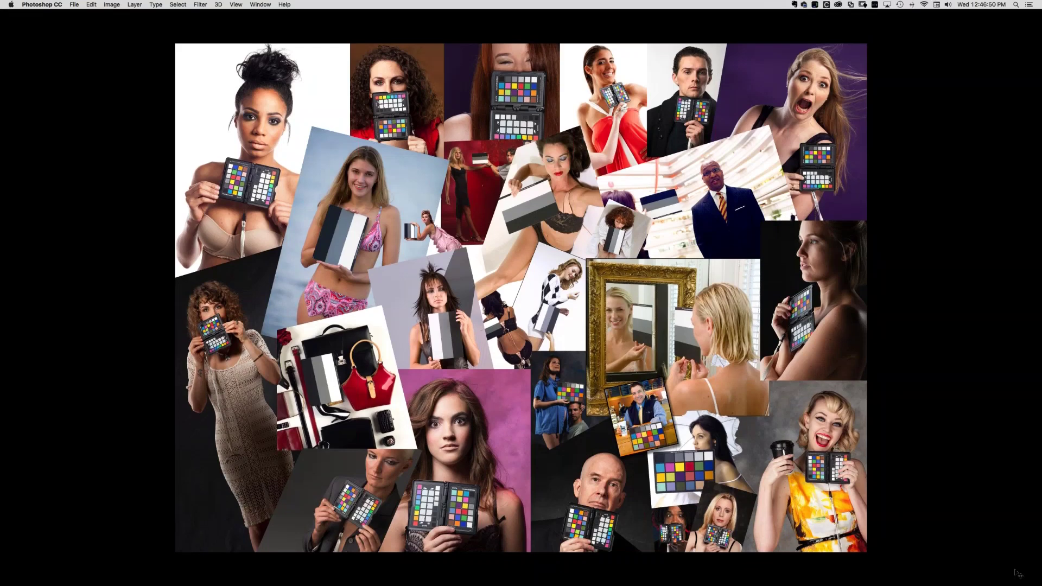
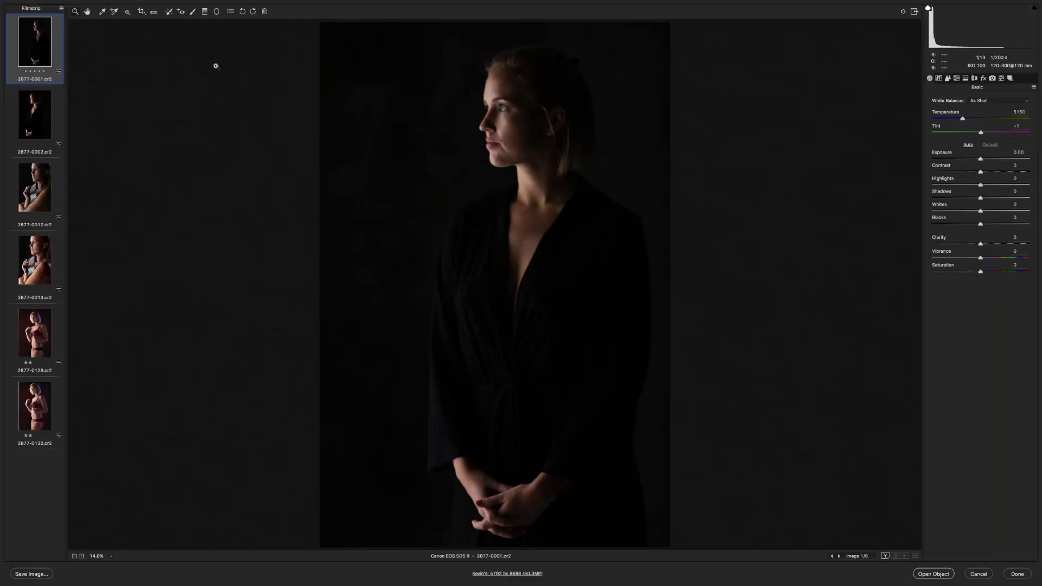
Close the reopened Camera Raw session and show All Photographs in Lightroom's Library
{"action": "left_click", "coordinate": [115, 13]}
{"action": "left_click", "coordinate": [1017, 574]}
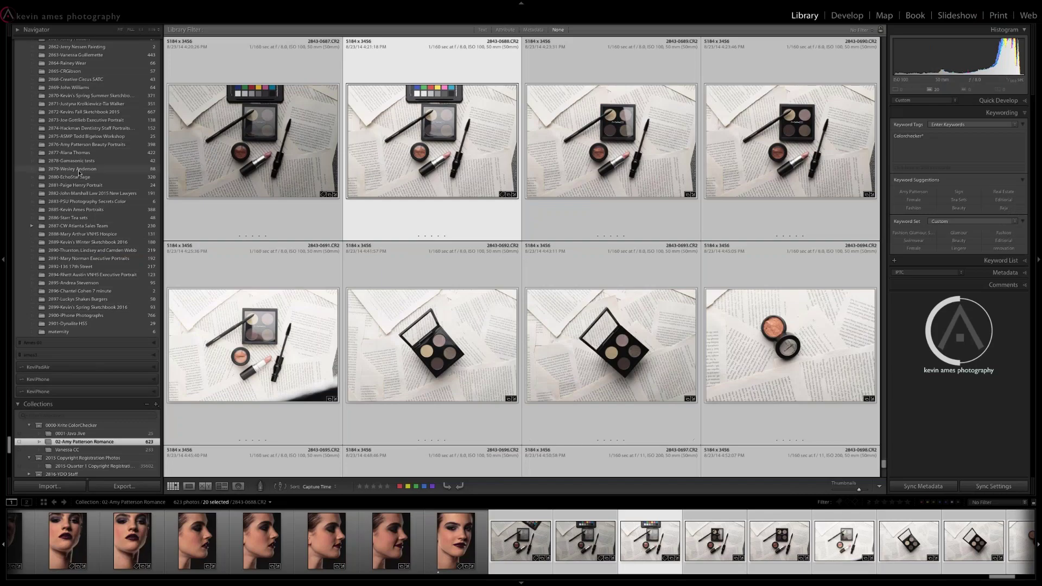
{"action": "scroll", "coordinate": [79, 173], "scroll_direction": "up", "scroll_amount": 20}
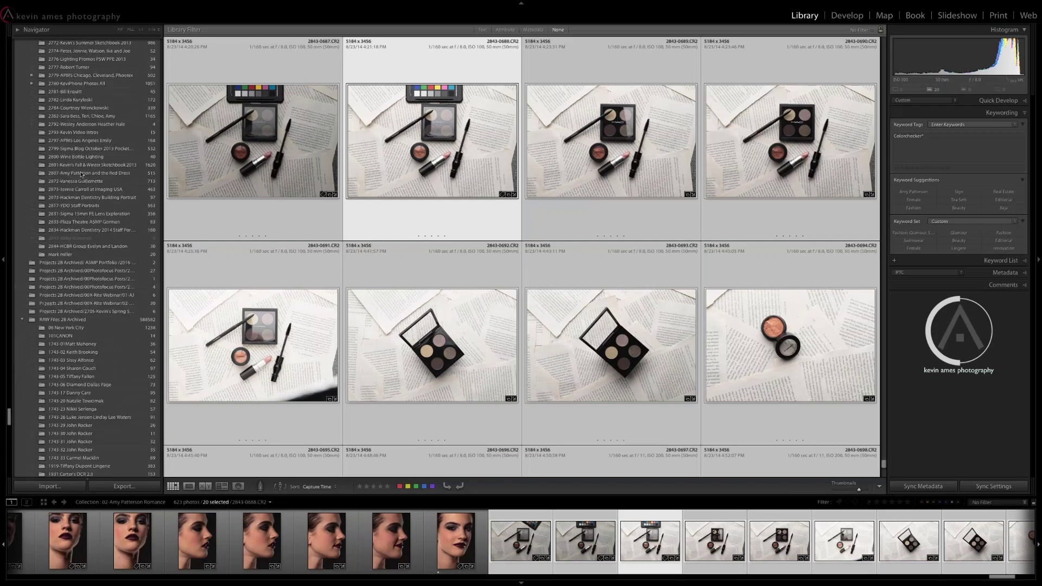
{"action": "scroll", "coordinate": [82, 182], "scroll_direction": "up", "scroll_amount": 20}
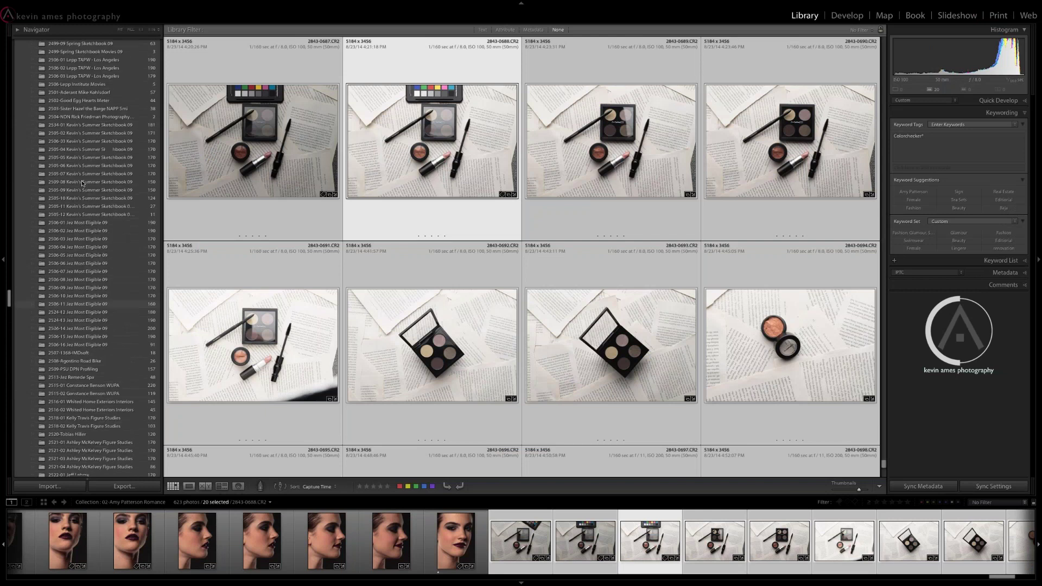
{"action": "scroll", "coordinate": [84, 186], "scroll_direction": "up", "scroll_amount": 20}
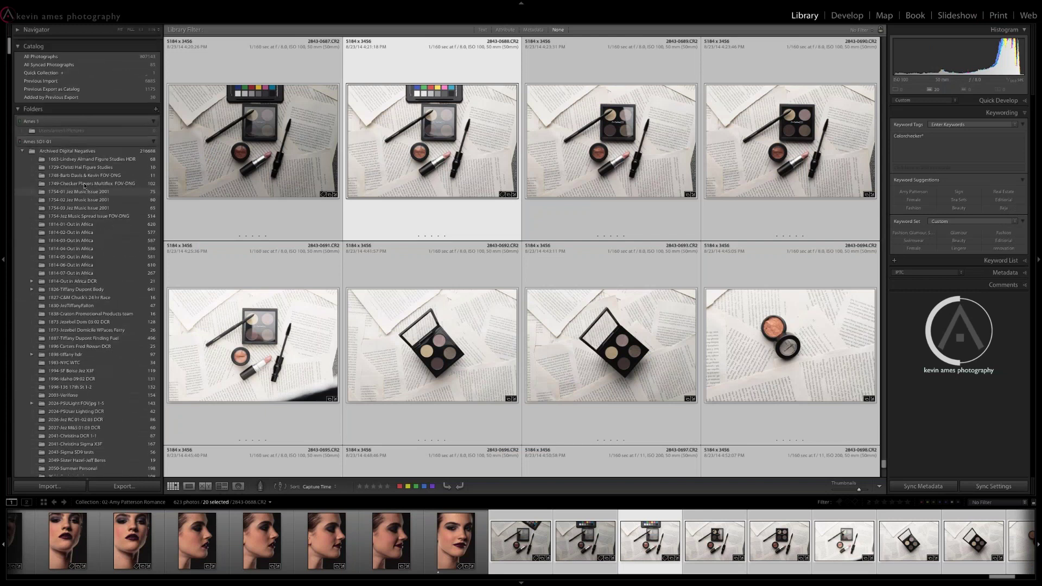
{"action": "left_click", "coordinate": [48, 52]}
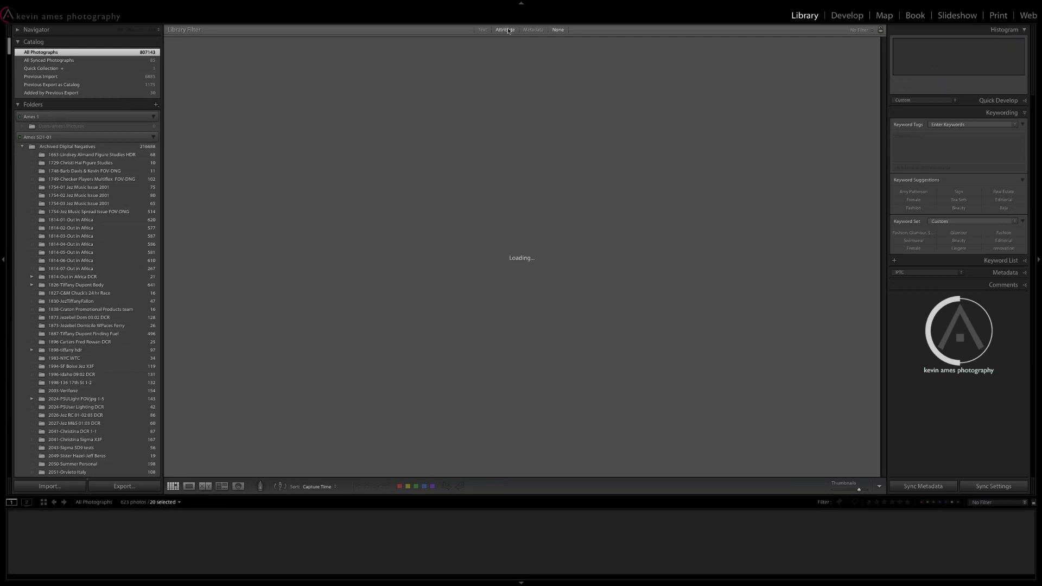
Filter all photographs by metadata to the NIKON D2X camera
{"action": "left_click", "coordinate": [533, 30]}
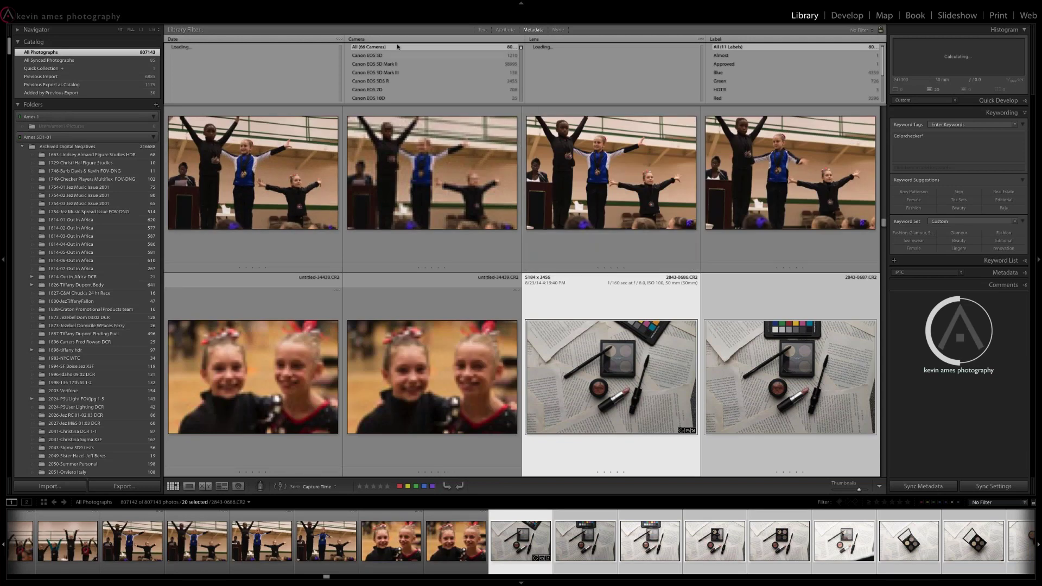
{"action": "scroll", "coordinate": [394, 67], "scroll_direction": "down", "scroll_amount": 5}
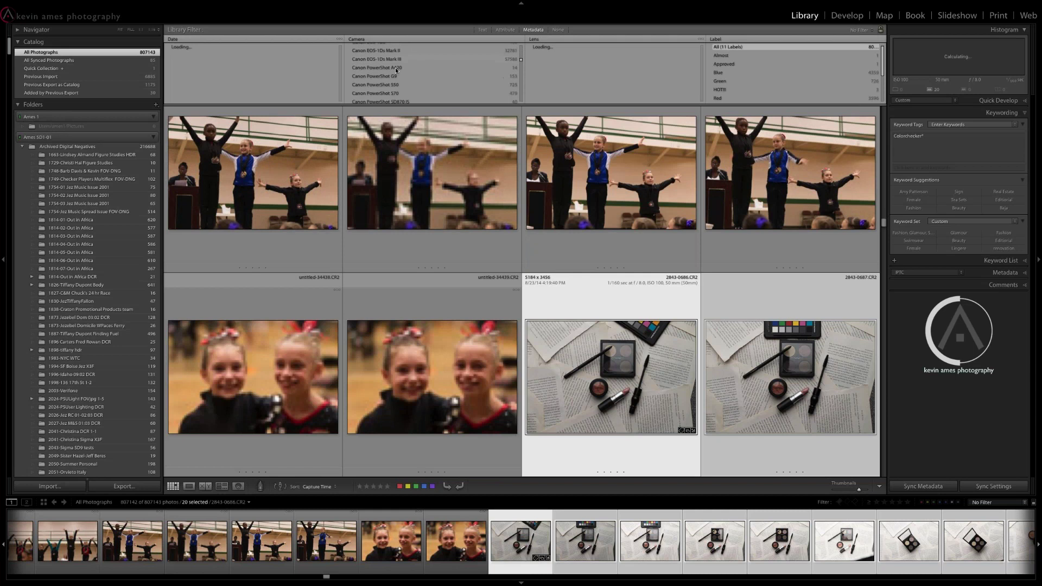
{"action": "scroll", "coordinate": [395, 67], "scroll_direction": "down", "scroll_amount": 3}
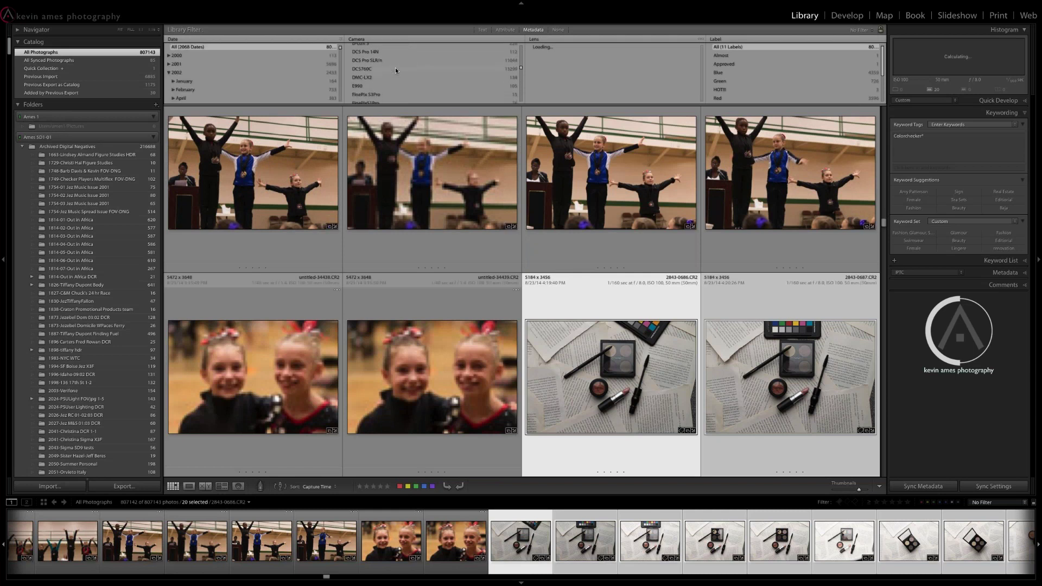
{"action": "scroll", "coordinate": [395, 67], "scroll_direction": "down", "scroll_amount": 6}
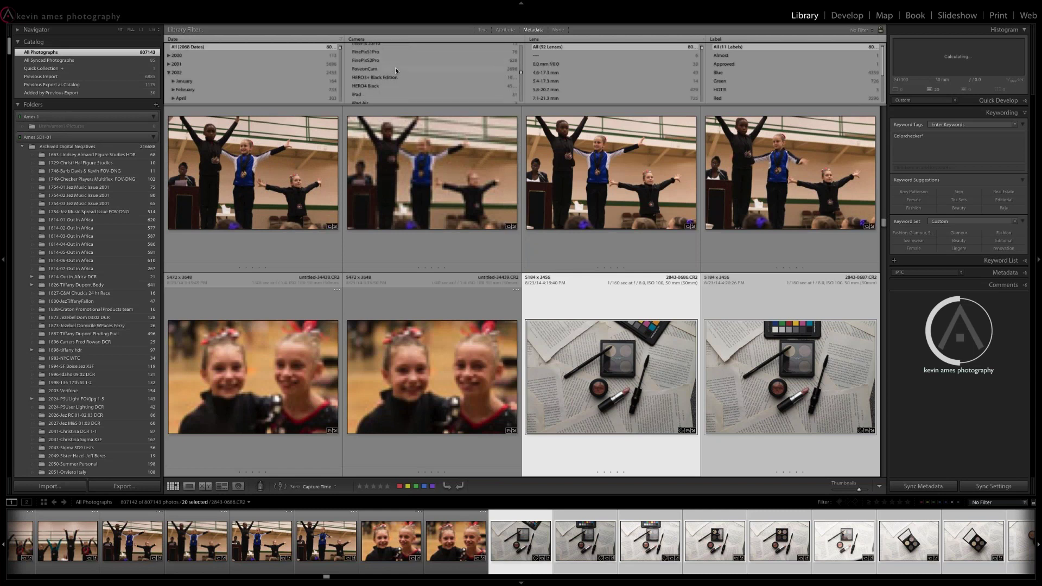
{"action": "scroll", "coordinate": [395, 68], "scroll_direction": "down", "scroll_amount": 5}
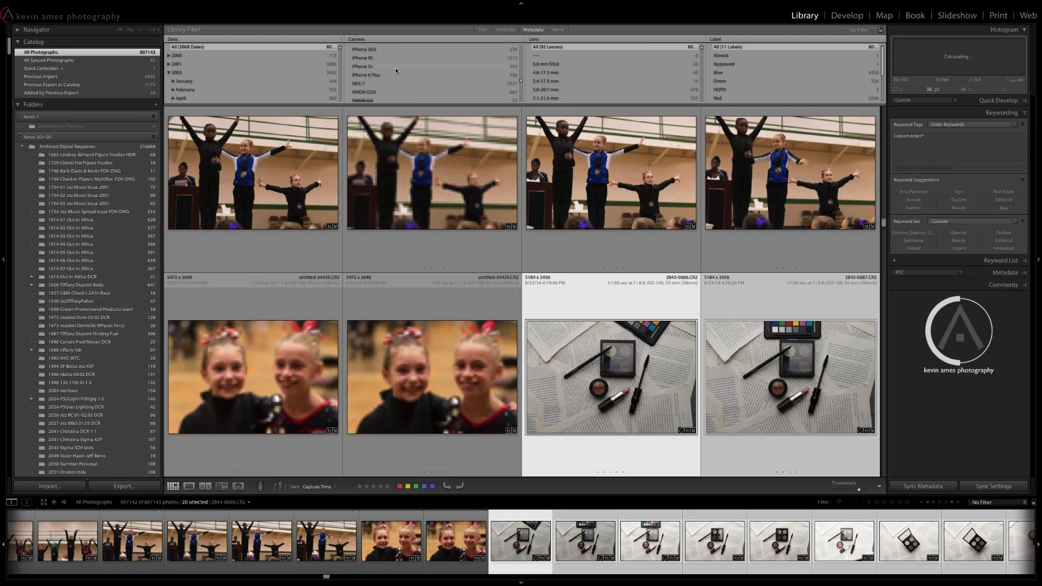
{"action": "scroll", "coordinate": [395, 67], "scroll_direction": "down", "scroll_amount": 2}
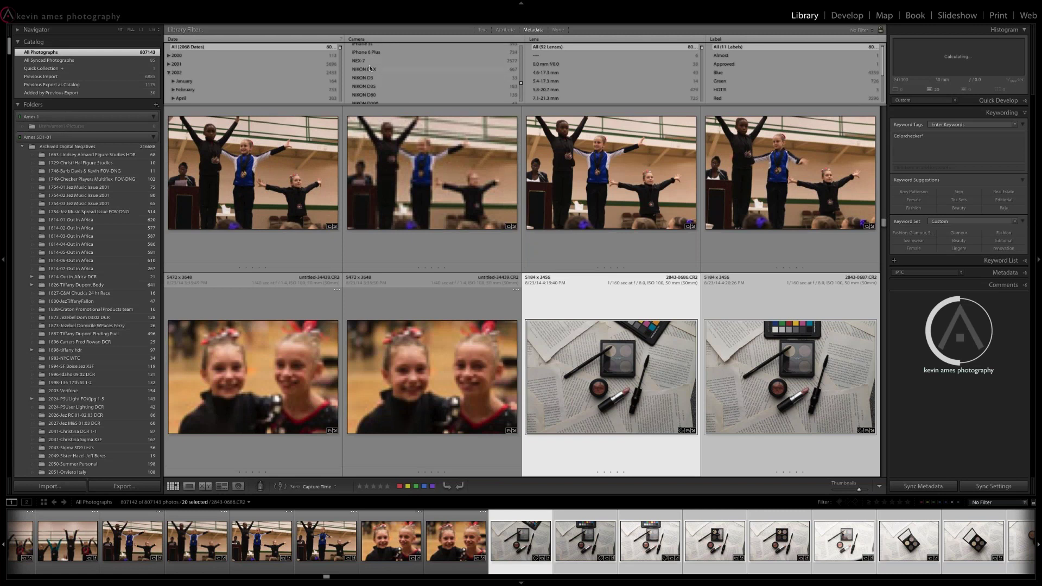
{"action": "left_click", "coordinate": [370, 69]}
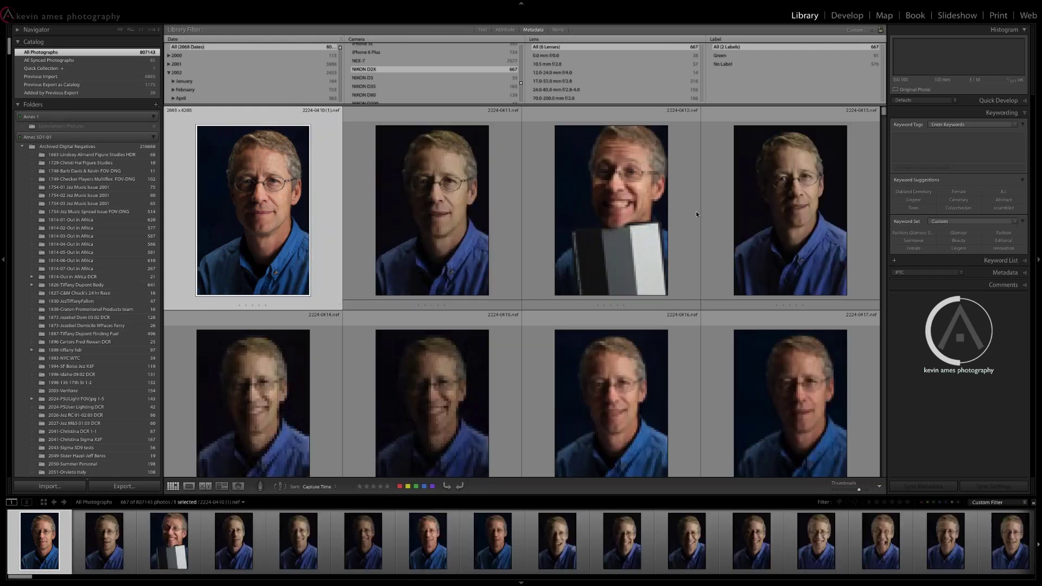
Update 2224-0412.nef, the portrait with the gray scale card, to process version 2012 and set its camera profile to Camera Neutral
{"action": "left_click", "coordinate": [635, 213]}
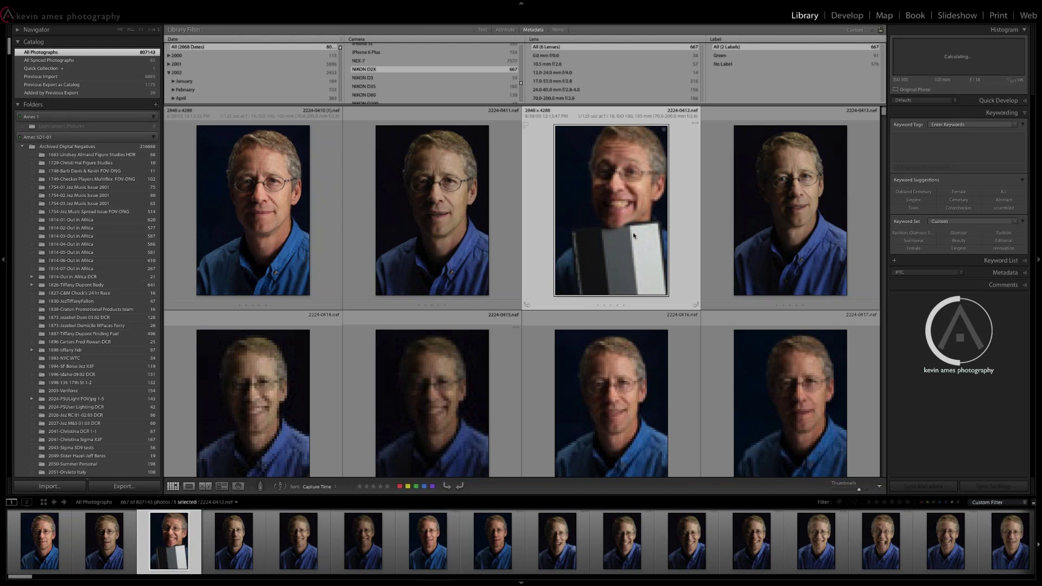
{"action": "key", "text": "d"}
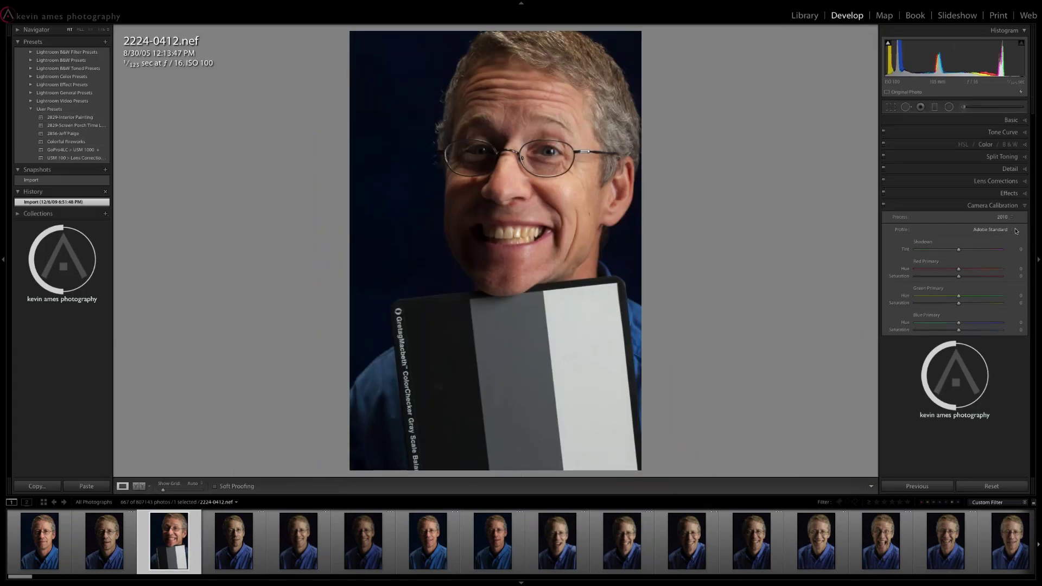
{"action": "left_click", "coordinate": [1002, 217]}
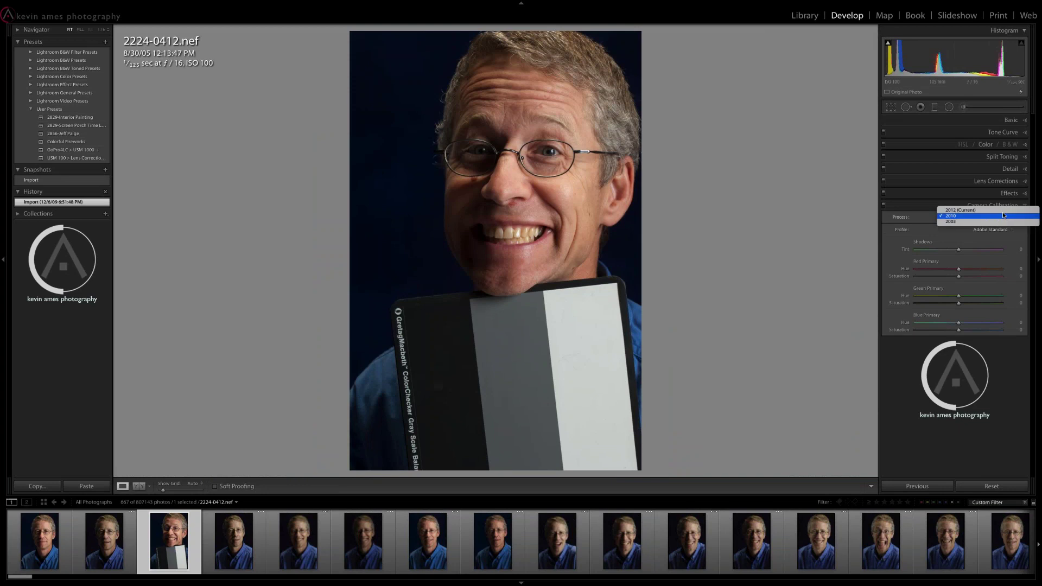
{"action": "left_click", "coordinate": [974, 211]}
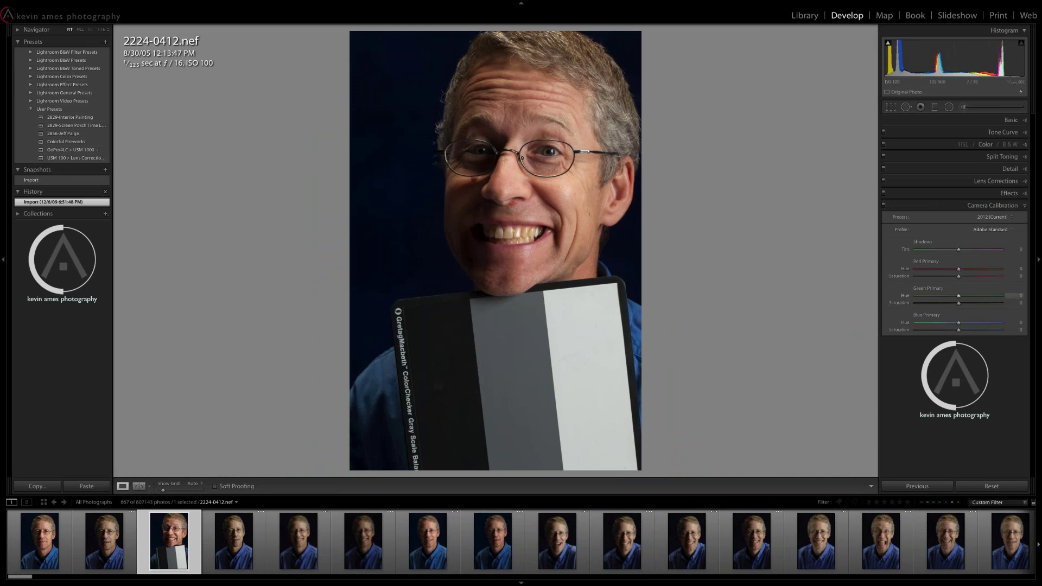
{"action": "left_click", "coordinate": [996, 230]}
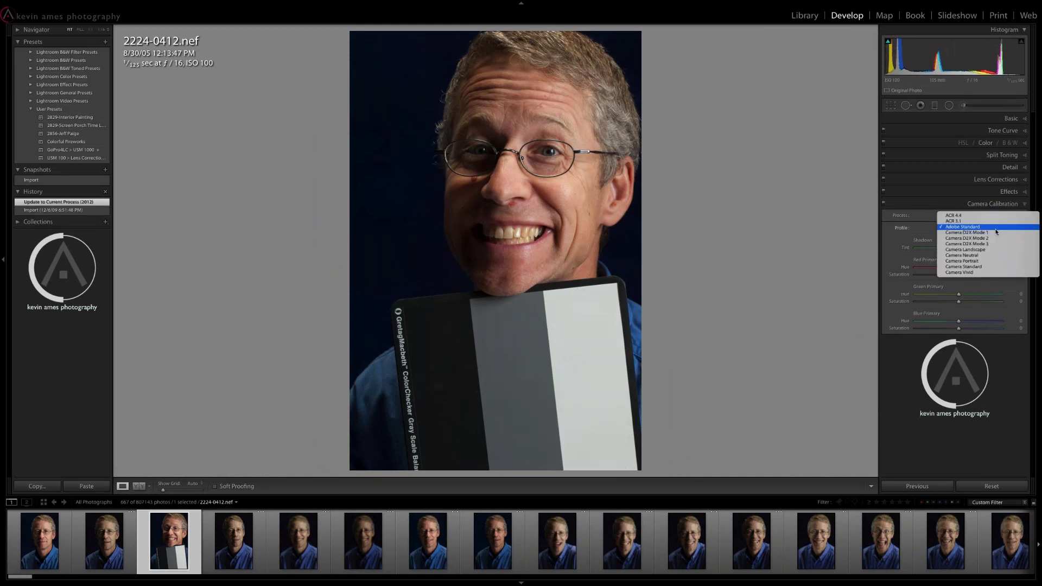
{"action": "left_click", "coordinate": [1017, 256]}
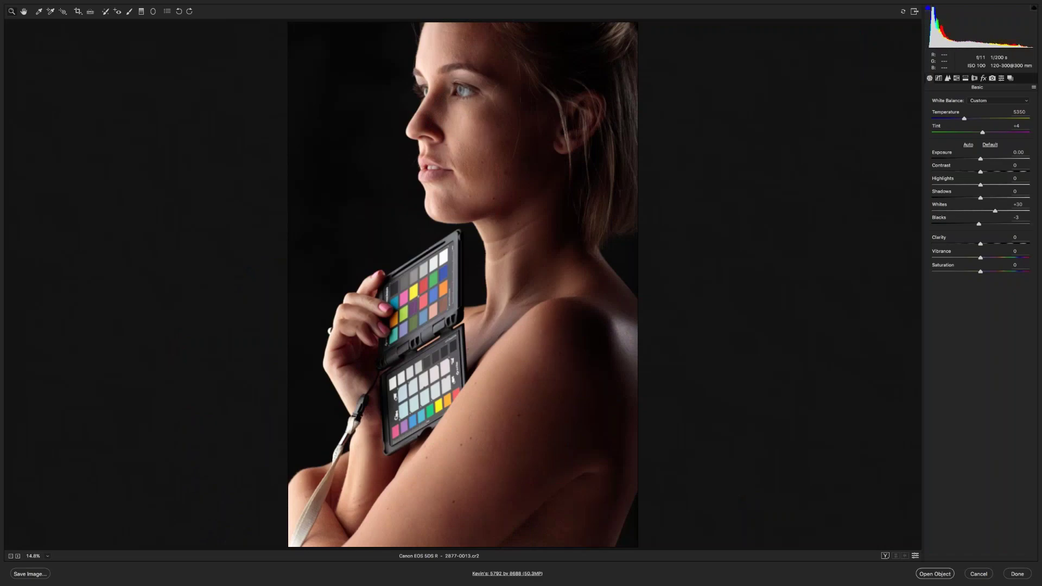
Examine the camera calibration profiles available in Camera Raw for the Canon EOS 5DS R file 2877-0013.cr2
{"action": "left_click", "coordinate": [992, 79]}
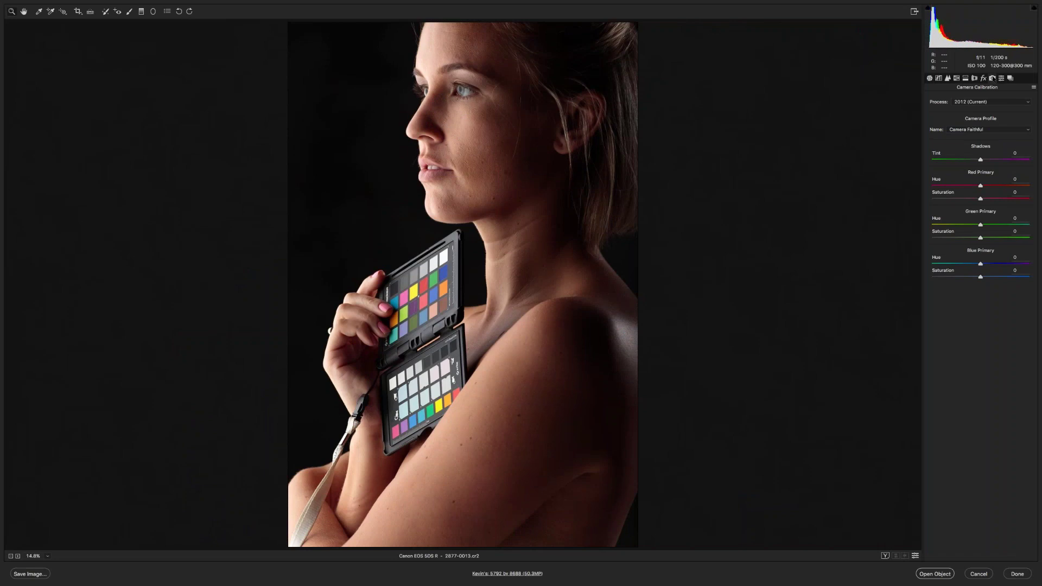
{"action": "left_click", "coordinate": [1021, 102]}
{"action": "left_click", "coordinate": [1019, 129]}
{"action": "left_click", "coordinate": [1019, 129]}
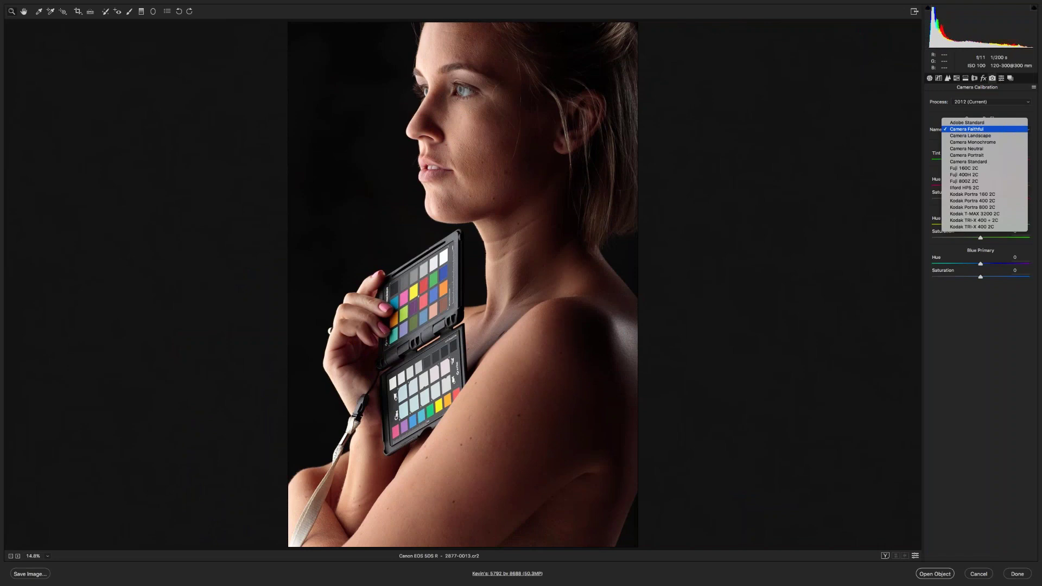
{"action": "left_click", "coordinate": [1014, 129]}
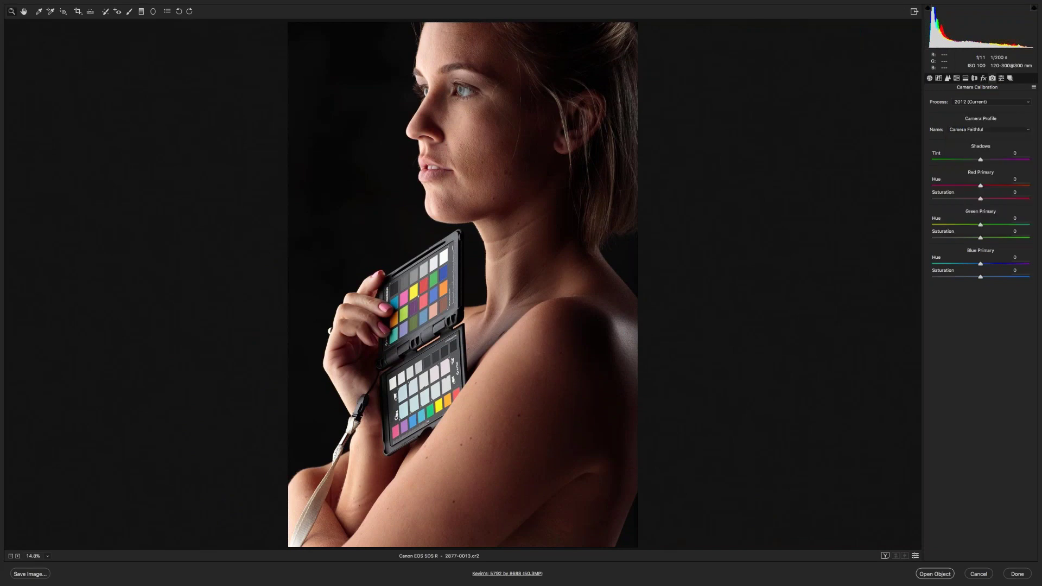
{"action": "left_click", "coordinate": [996, 129]}
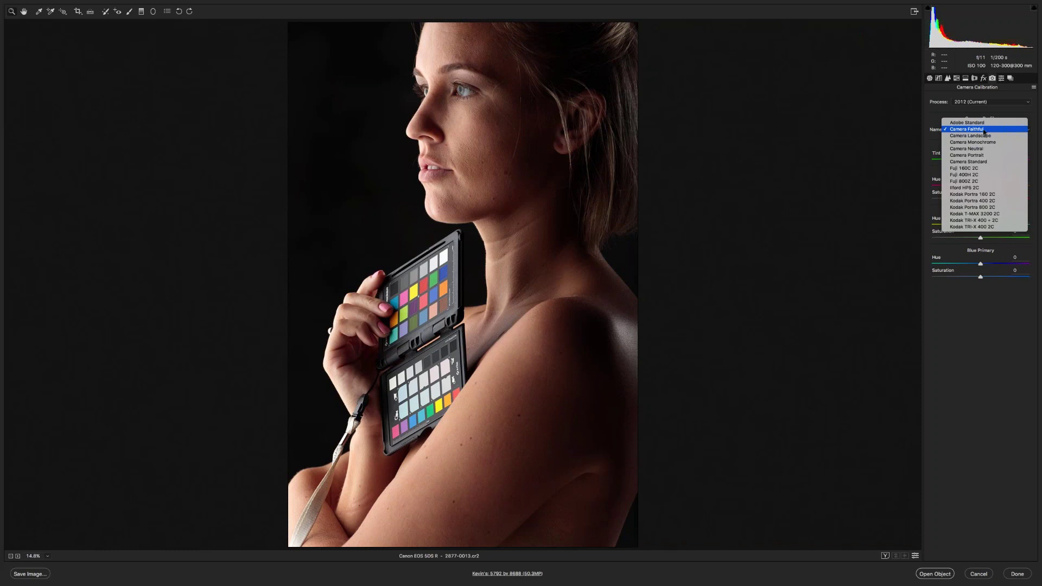
{"action": "left_click", "coordinate": [1011, 132]}
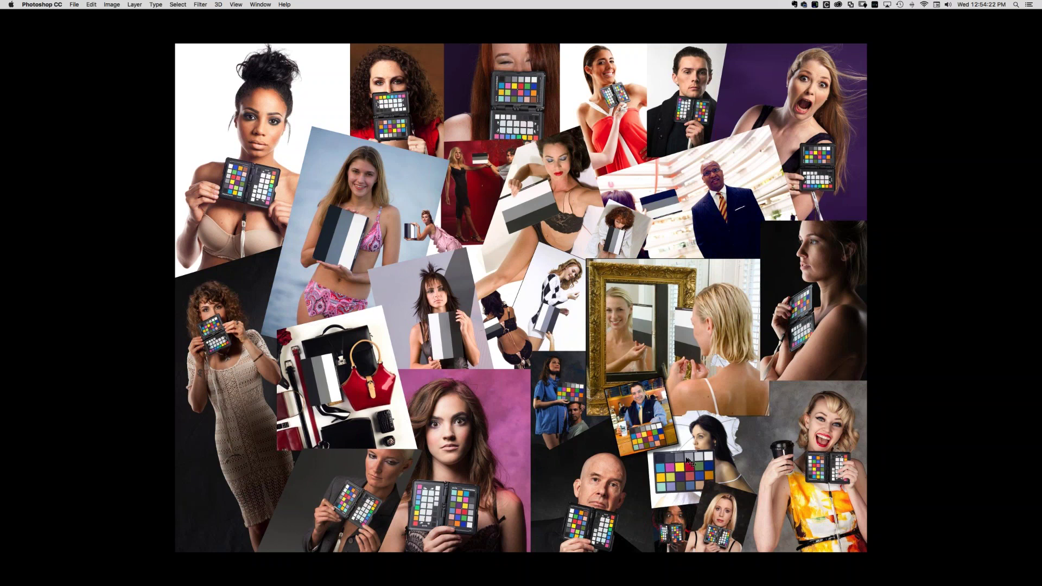
Show the Info panel over the ColorChecker collage in Photoshop and reset the current custom workspace
{"action": "scroll", "coordinate": [700, 459], "scroll_direction": "up", "scroll_amount": 10}
{"action": "scroll", "coordinate": [700, 459], "scroll_direction": "down", "scroll_amount": 10}
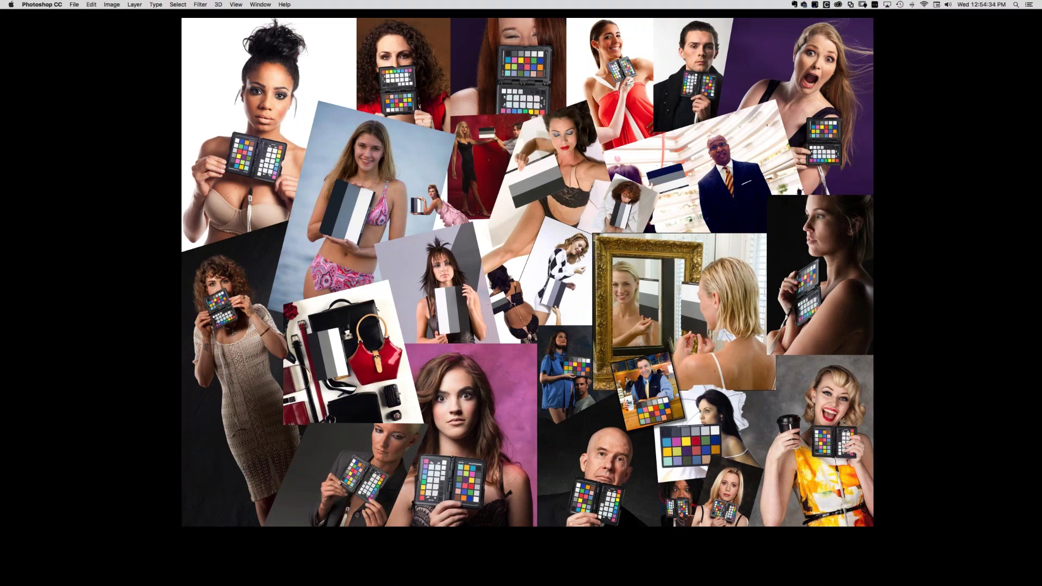
{"action": "key", "text": "F8"}
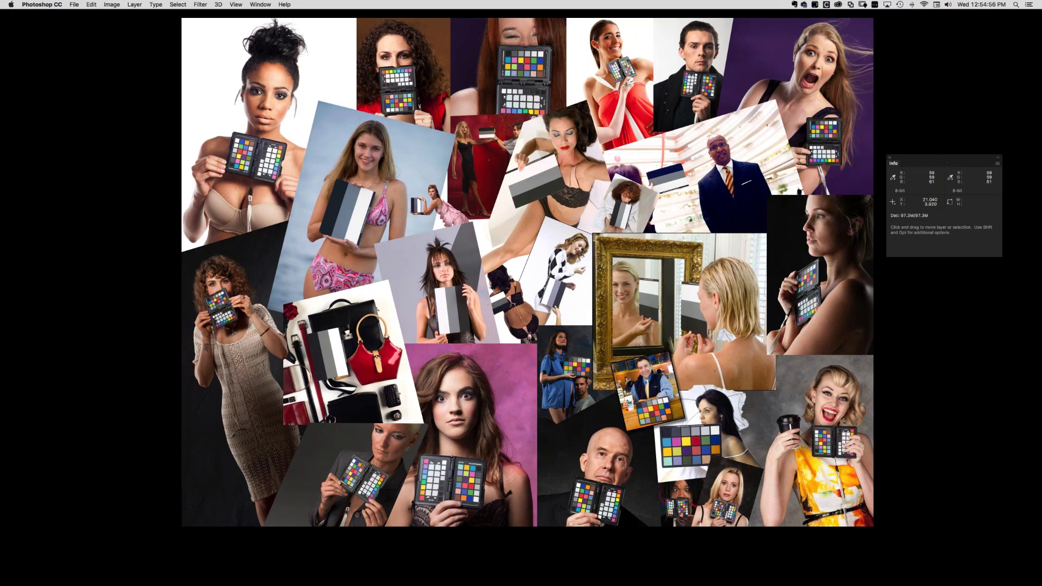
{"action": "left_click", "coordinate": [259, 5]}
{"action": "mouse_move", "coordinate": [269, 22]}
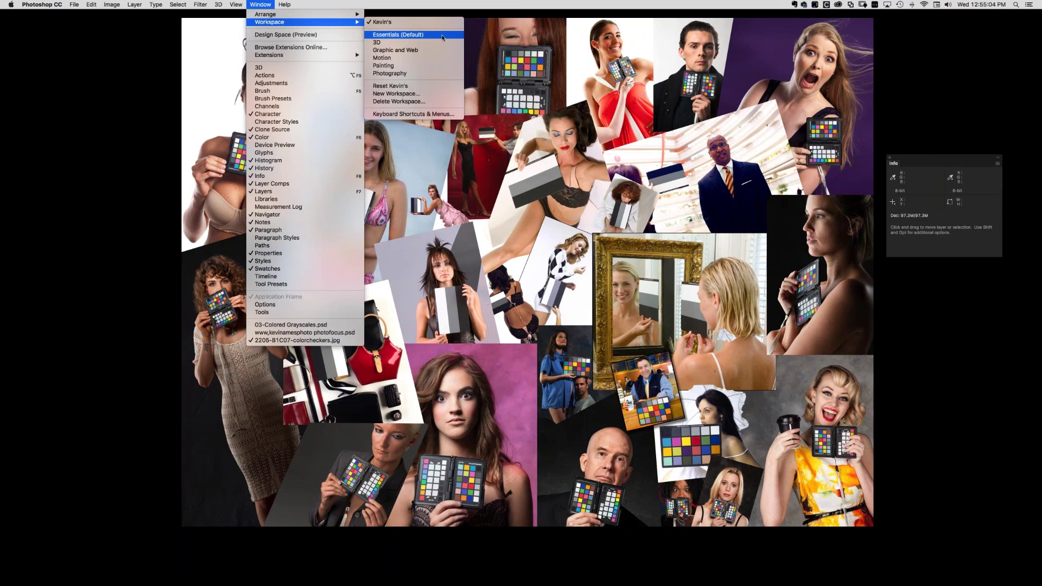
{"action": "left_click", "coordinate": [439, 85]}
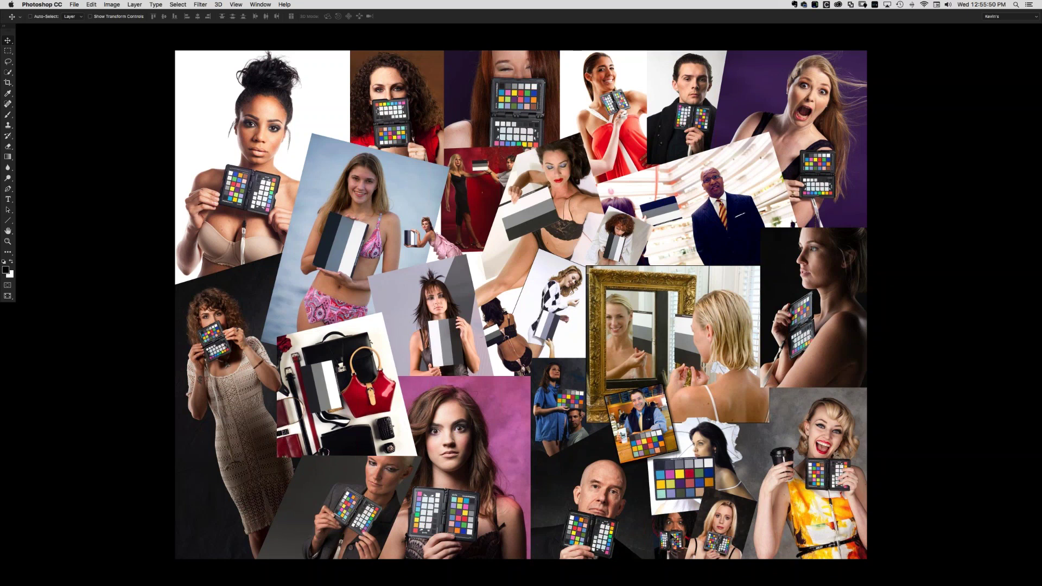
{"action": "scroll", "coordinate": [670, 539], "scroll_direction": "left", "scroll_amount": 3}
{"action": "scroll", "coordinate": [675, 539], "scroll_direction": "right", "scroll_amount": 8}
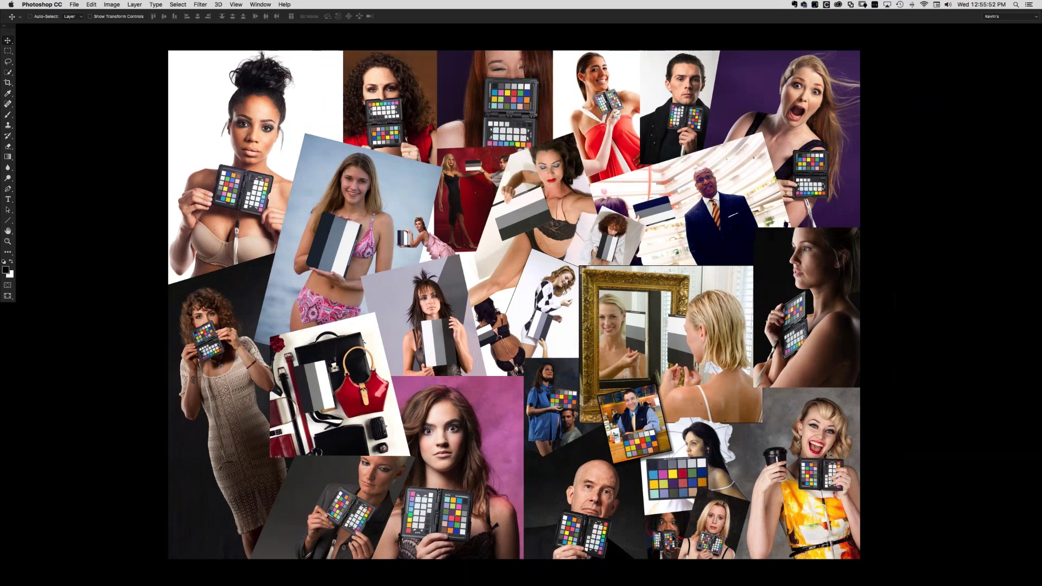
{"action": "mouse_move", "coordinate": [842, 579]}
{"action": "scroll", "coordinate": [873, 553], "scroll_direction": "left", "scroll_amount": 5}
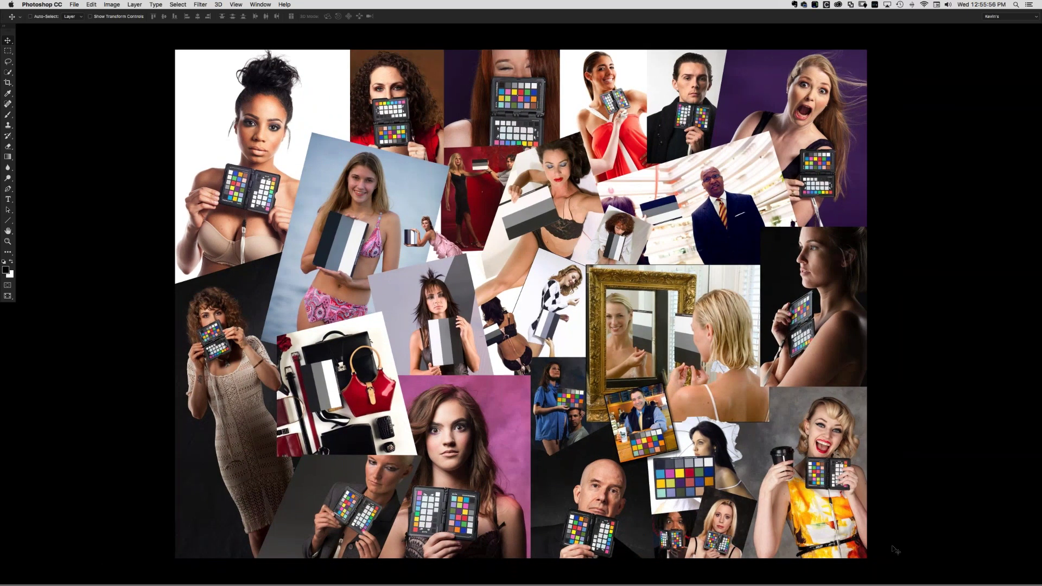
Switch to Lightroom, view 2224-0412.nef in the Loupe view and Develop module, and return to the Library grid
{"action": "key", "text": "super+Tab"}
{"action": "key", "text": "super+Tab"}
{"action": "key", "text": "super+Tab"}
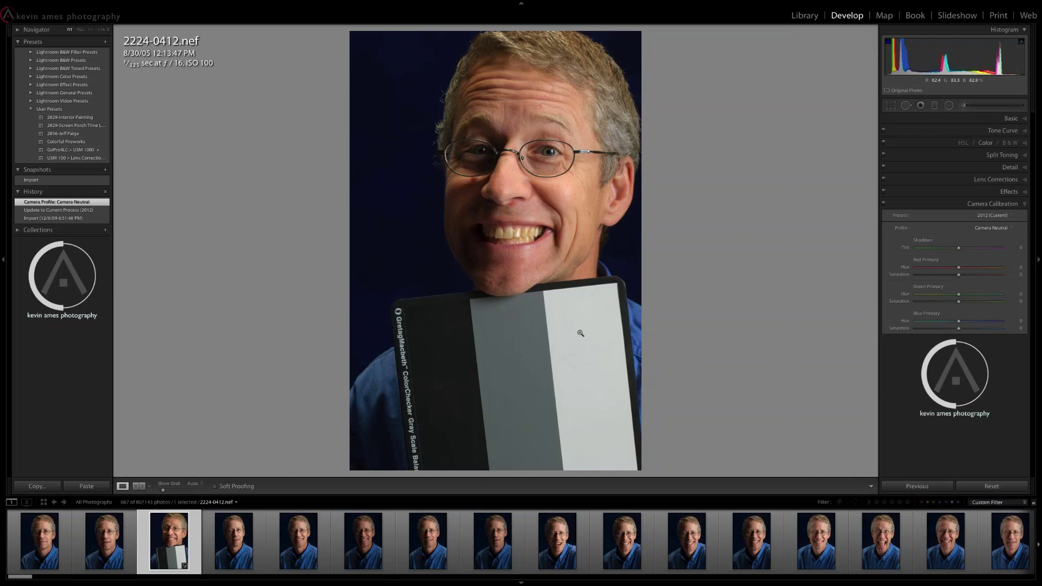
{"action": "key", "text": "e"}
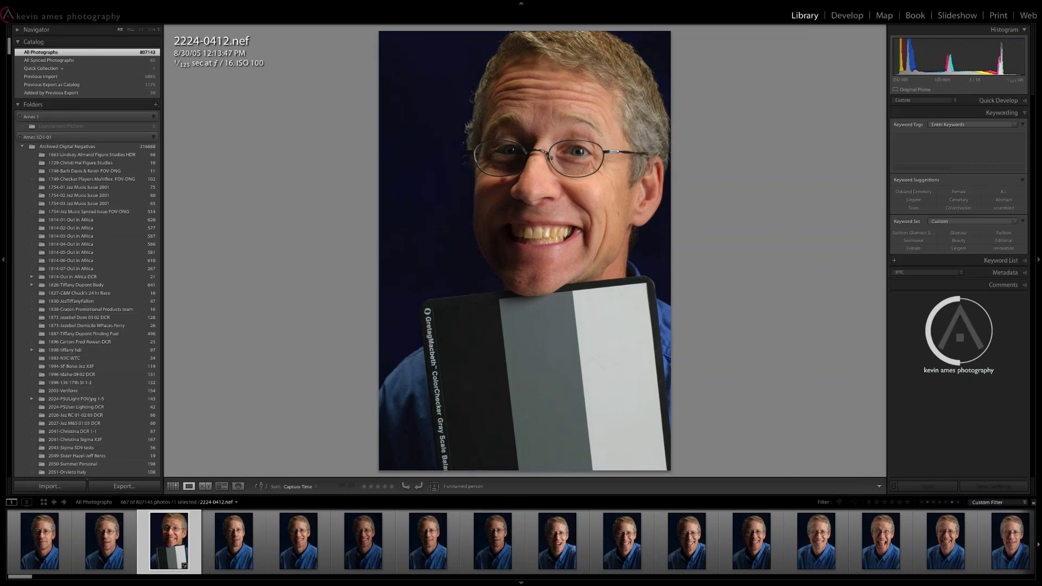
{"action": "key", "text": "d"}
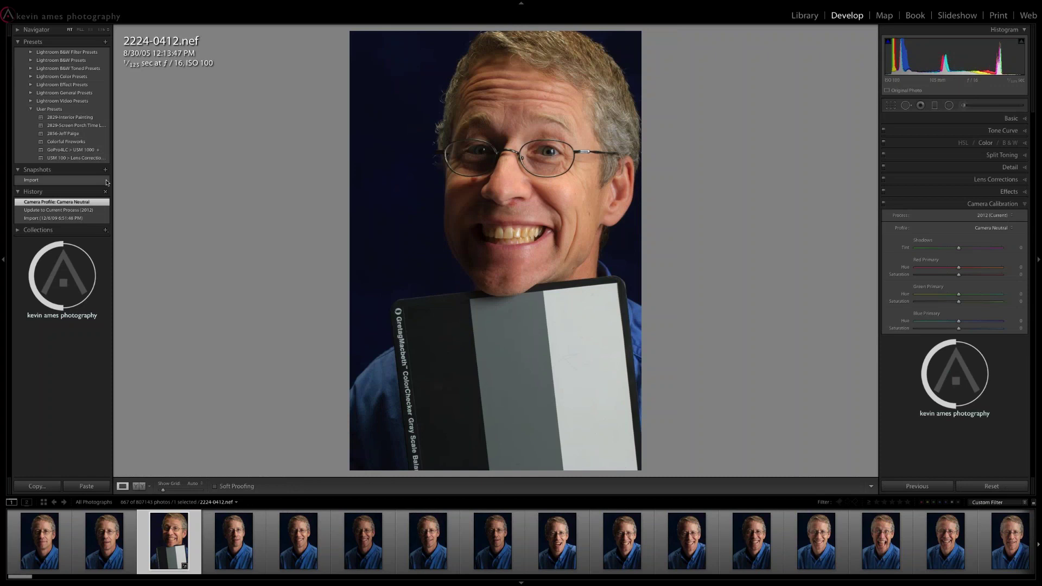
{"action": "key", "text": "g"}
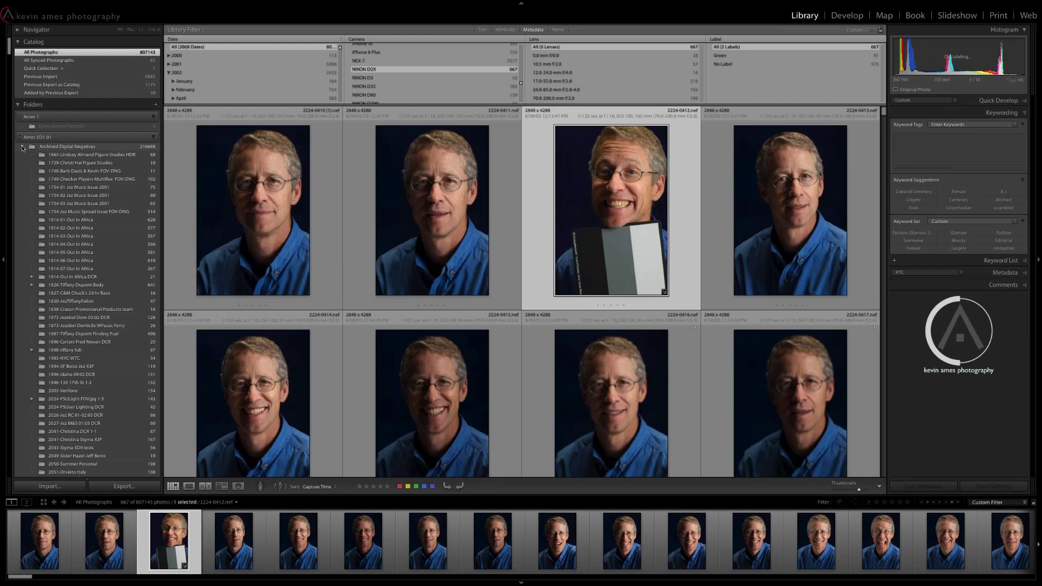
Clear the library filter and open the 233-photo collection in the X-Rite ColorChecker collection set
{"action": "left_click", "coordinate": [22, 147]}
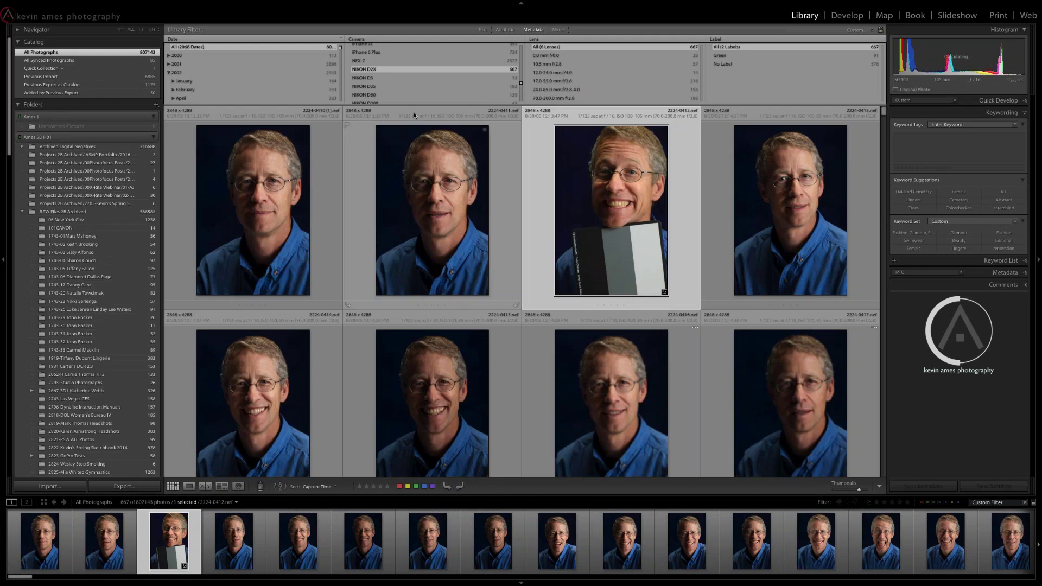
{"action": "left_click", "coordinate": [558, 30]}
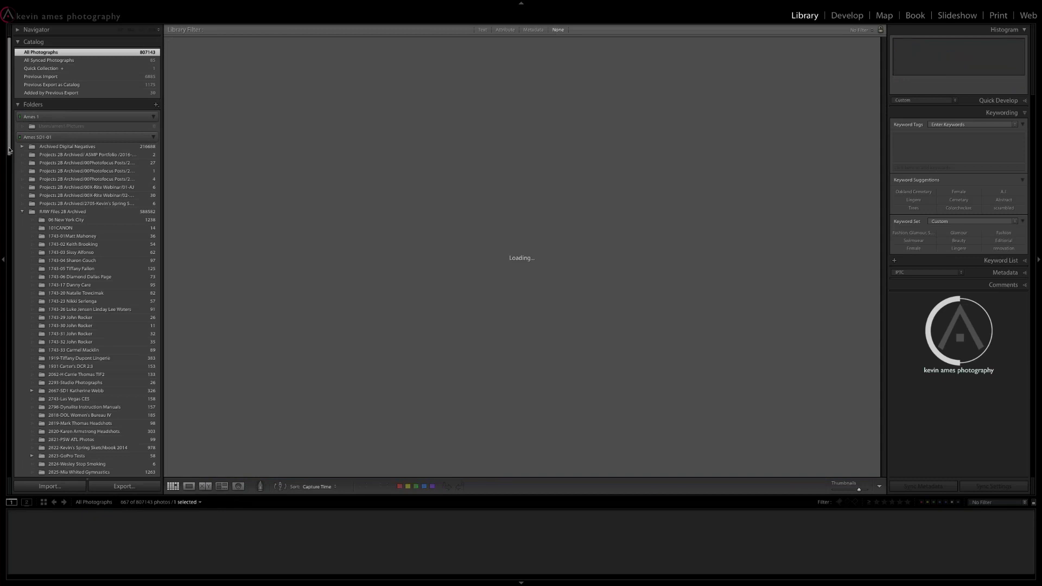
{"action": "scroll", "coordinate": [8, 145], "scroll_direction": "down", "scroll_amount": 10}
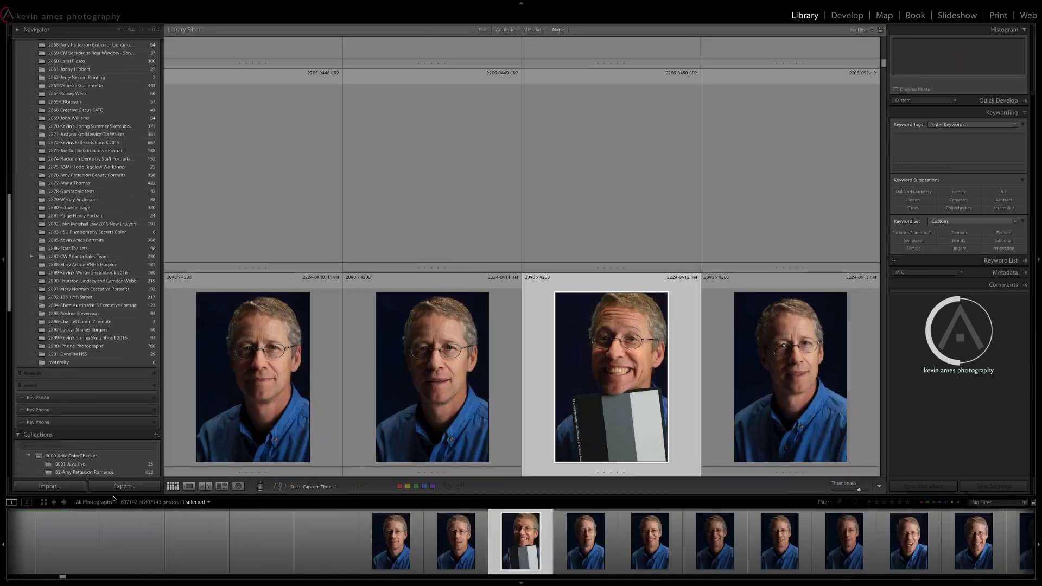
{"action": "scroll", "coordinate": [109, 334], "scroll_direction": "up", "scroll_amount": 10}
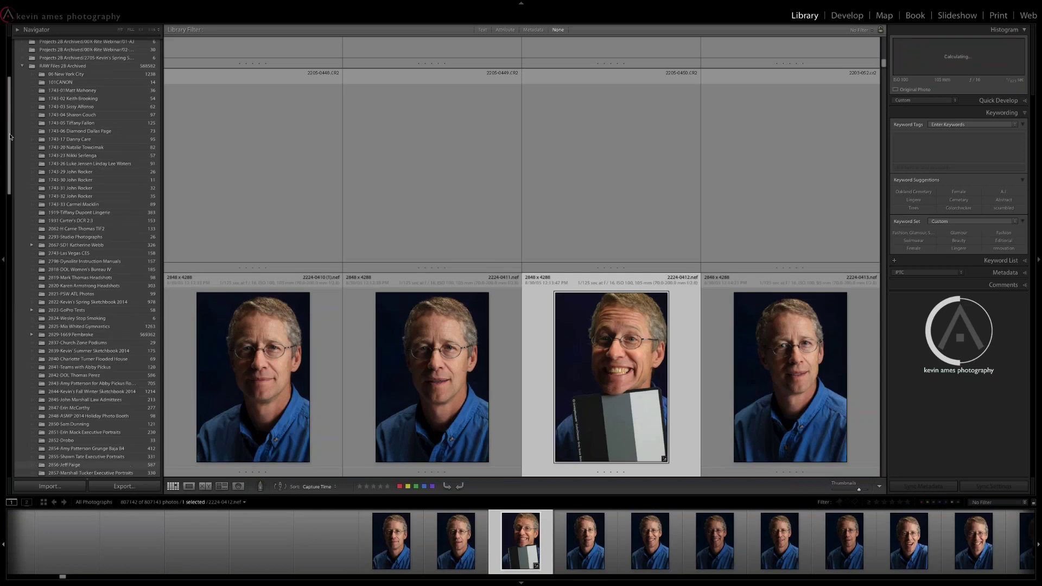
{"action": "scroll", "coordinate": [15, 379], "scroll_direction": "down", "scroll_amount": 10}
{"action": "scroll", "coordinate": [15, 378], "scroll_direction": "down", "scroll_amount": 8}
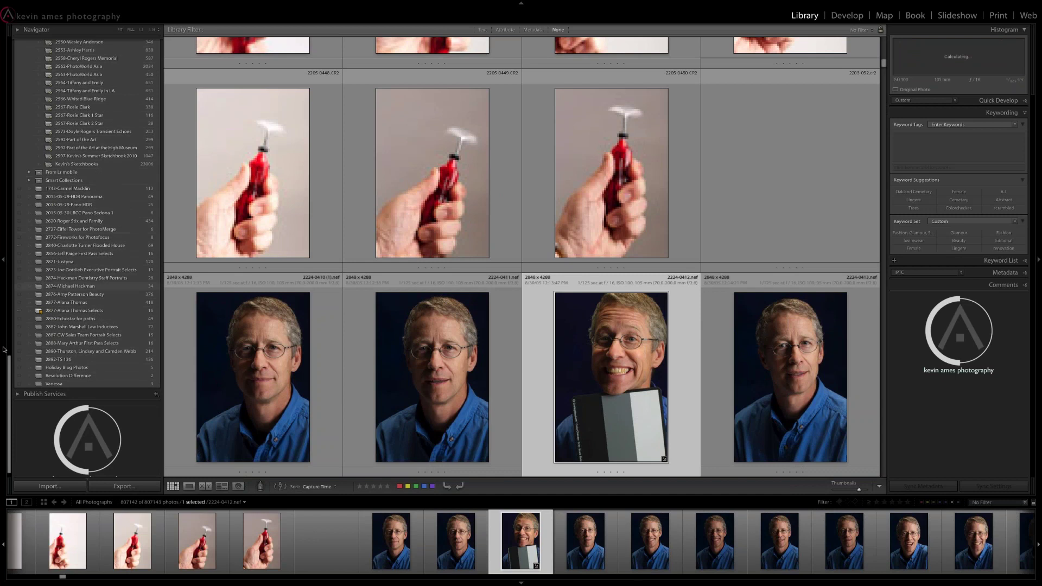
{"action": "scroll", "coordinate": [48, 327], "scroll_direction": "up", "scroll_amount": 10}
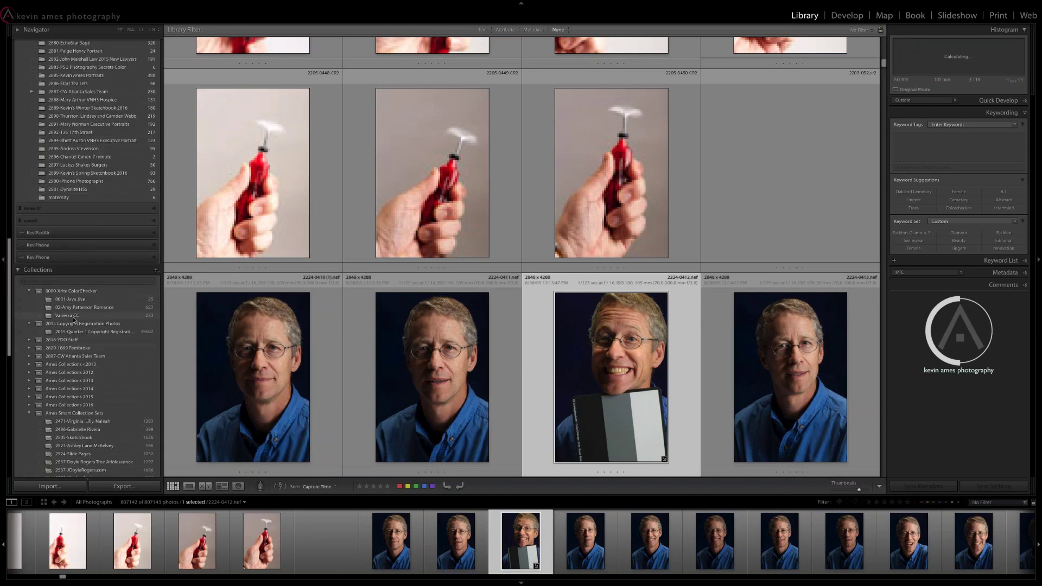
{"action": "left_click", "coordinate": [67, 315]}
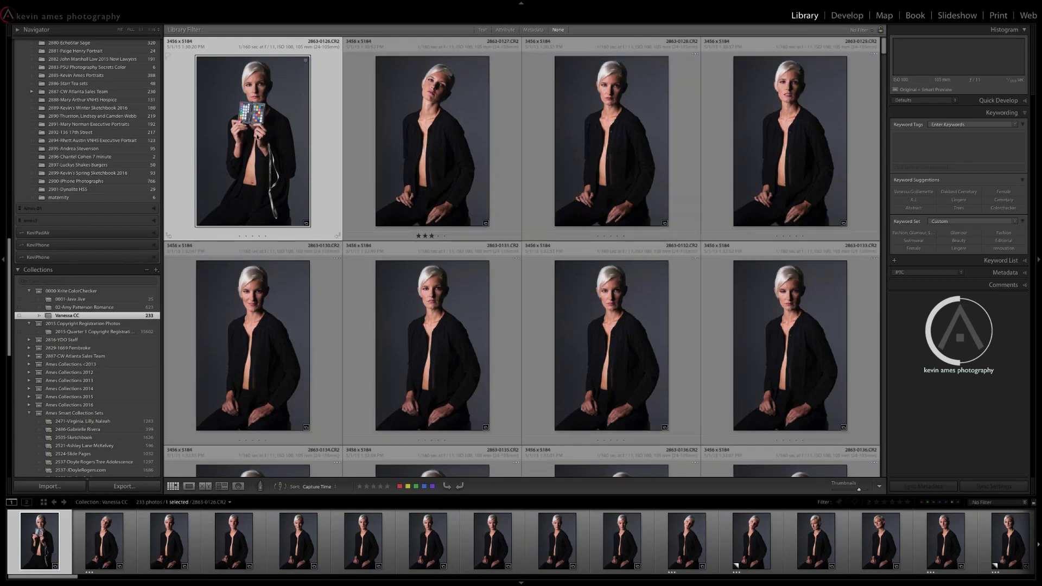
Shrink the grid thumbnails and select the first 30 photos, from the ColorChecker shot 2863-0126.CR2 through the last black-jacket pose
{"action": "left_click_drag", "start_coordinate": [883, 47], "coordinate": [862, 287]}
{"action": "left_click", "coordinate": [883, 468]}
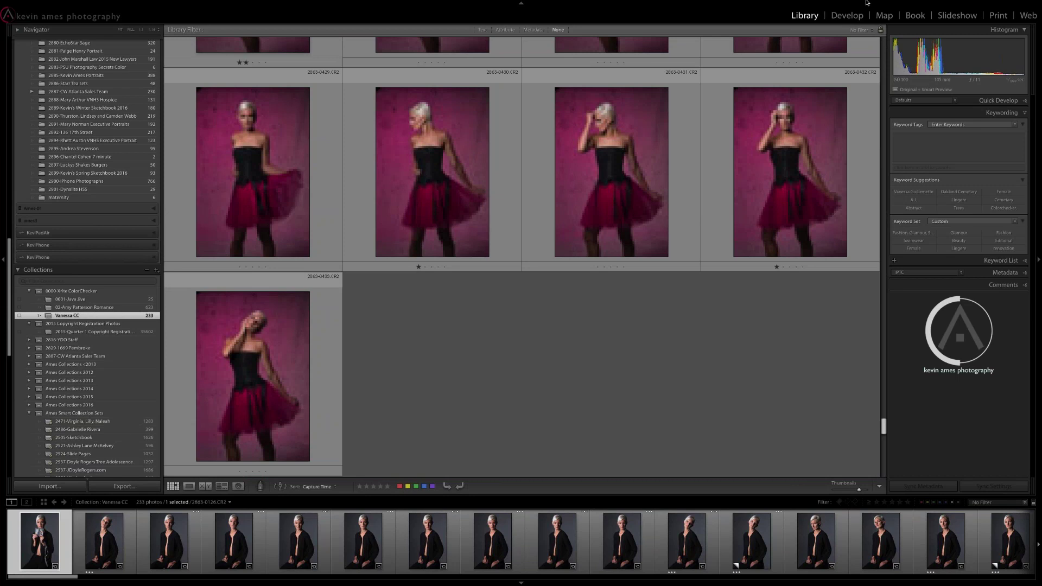
{"action": "key", "text": "Home"}
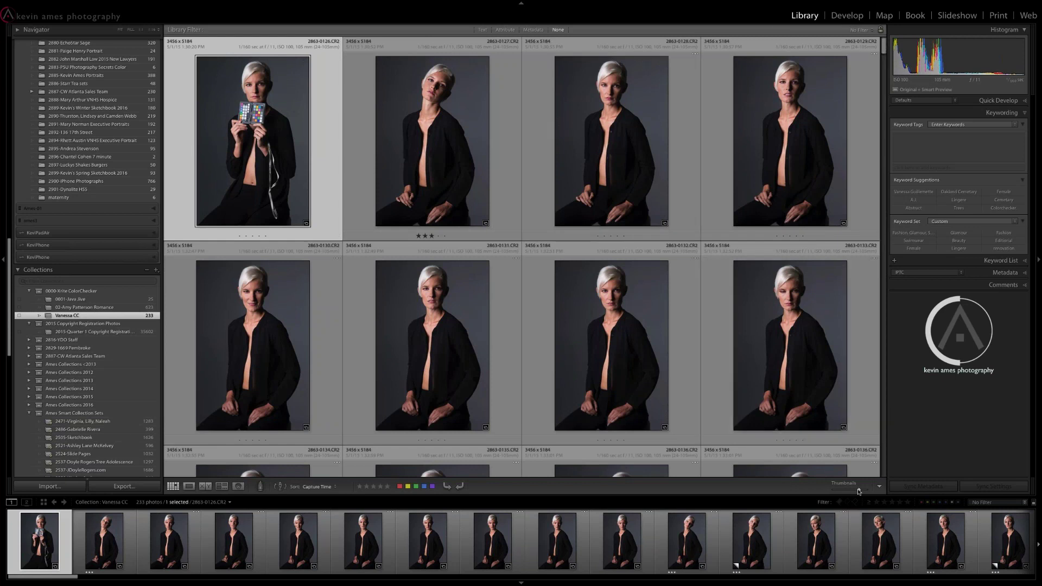
{"action": "left_click_drag", "start_coordinate": [859, 491], "coordinate": [844, 492]}
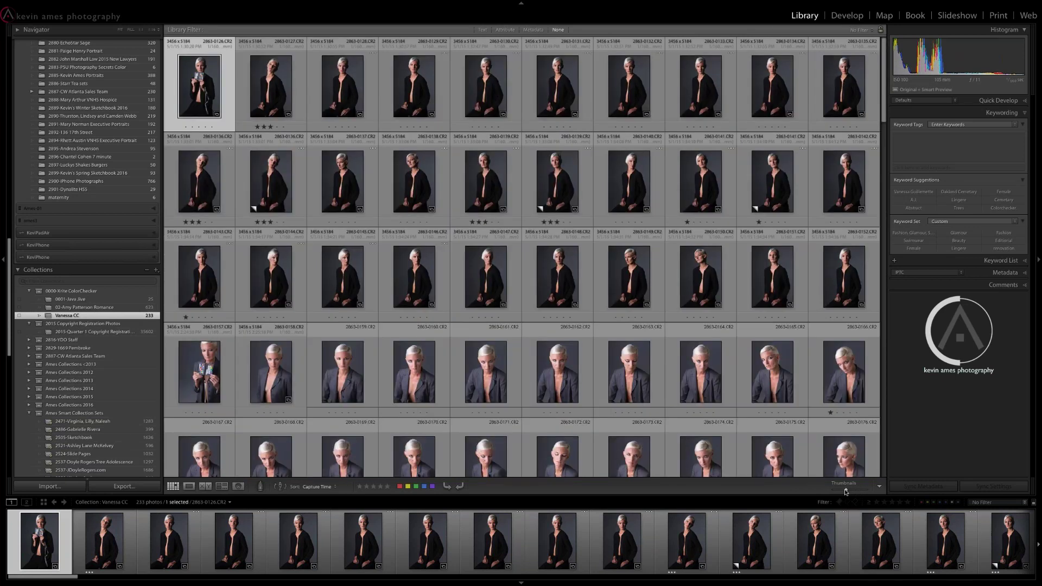
{"action": "left_click", "coordinate": [842, 289], "text": "shift"}
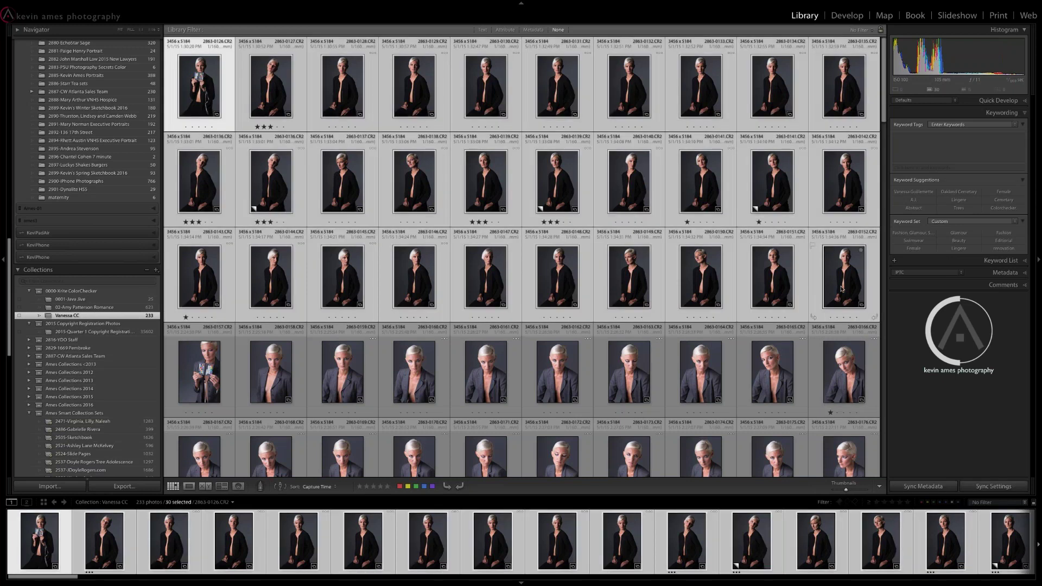
Set a custom white balance for the selected photos by sampling a light neutral ColorChecker patch in 2863-0126.CR2
{"action": "key", "text": "d"}
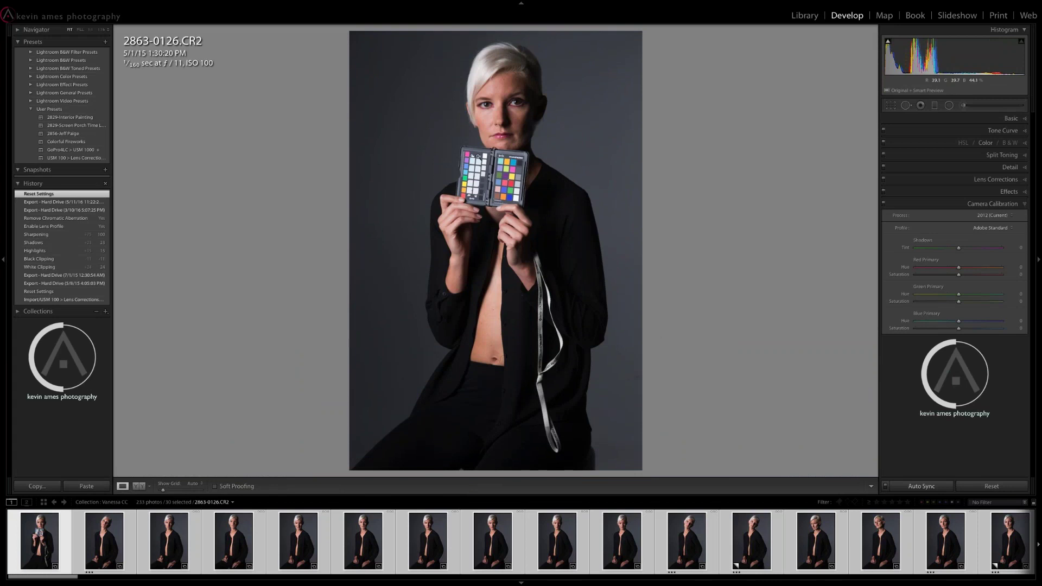
{"action": "key", "text": "w"}
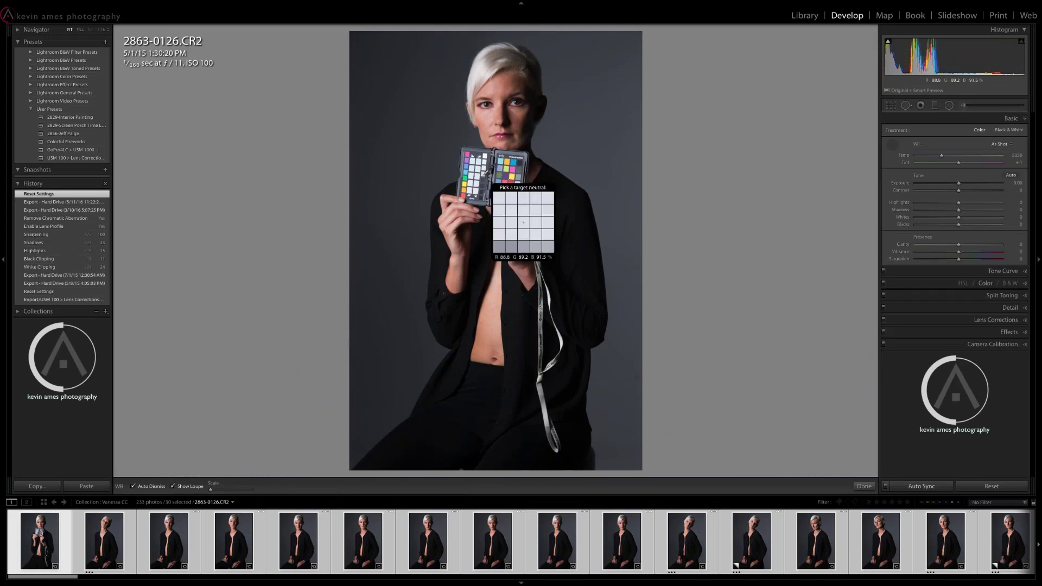
{"action": "left_click", "coordinate": [483, 174]}
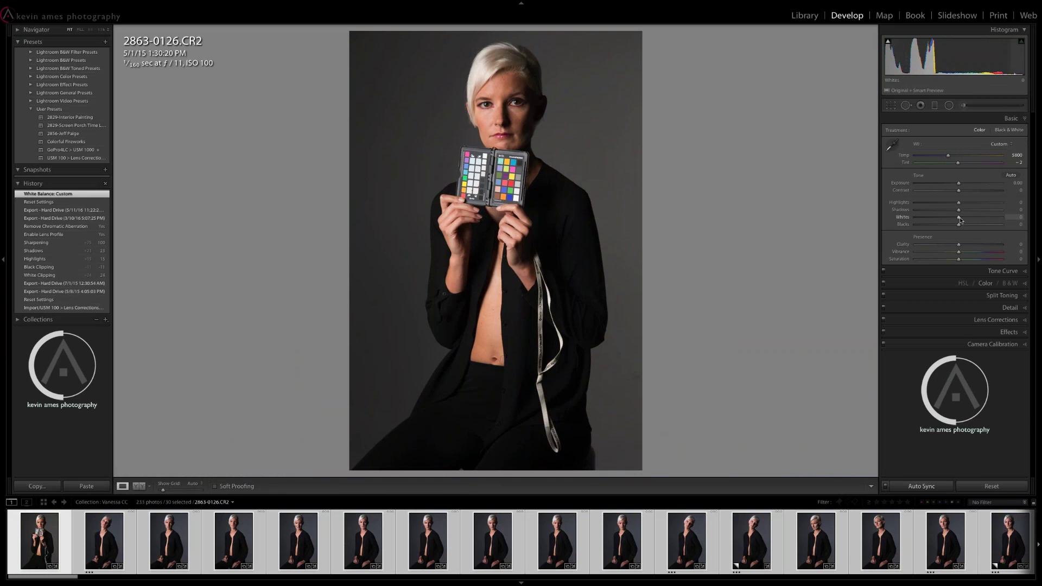
Set Whites to +18 and the sharpening Amount to 100 for the 30 selected black-jacket photos
{"action": "left_click_drag", "start_coordinate": [959, 219], "coordinate": [967, 220]}
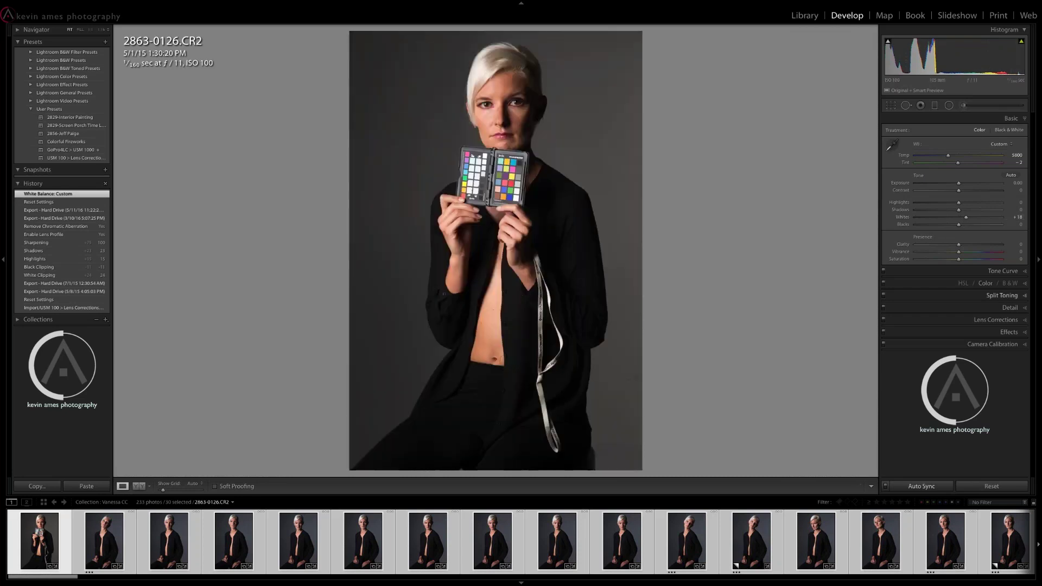
{"action": "left_click", "coordinate": [1024, 308]}
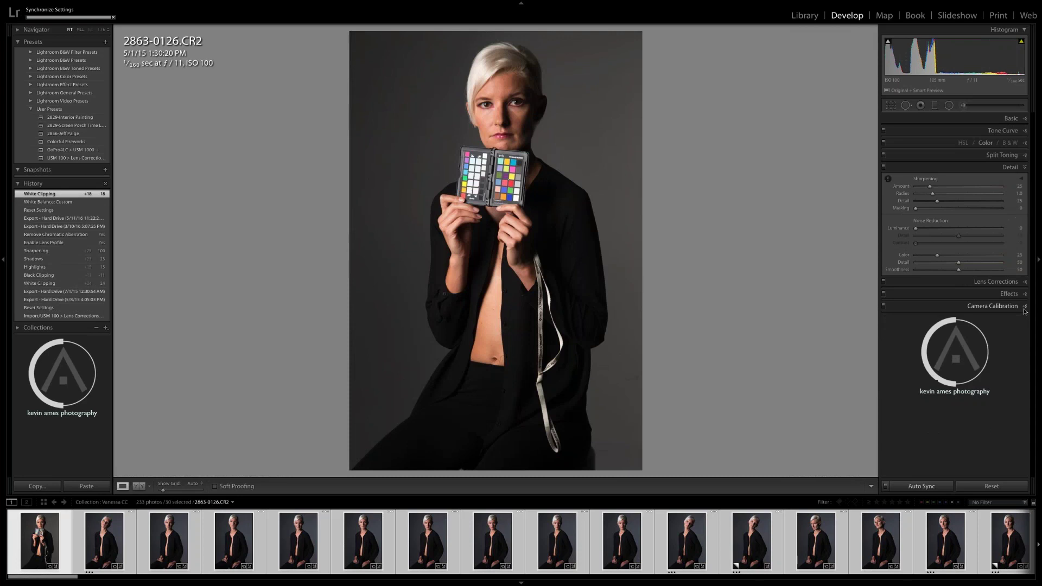
{"action": "left_click", "coordinate": [975, 188]}
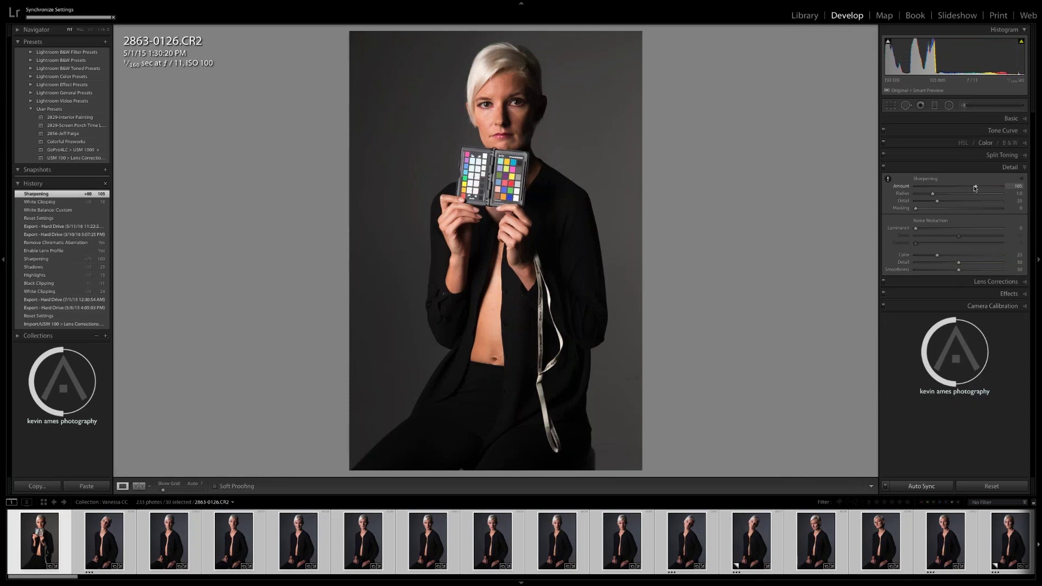
{"action": "left_click_drag", "start_coordinate": [974, 188], "coordinate": [972, 188]}
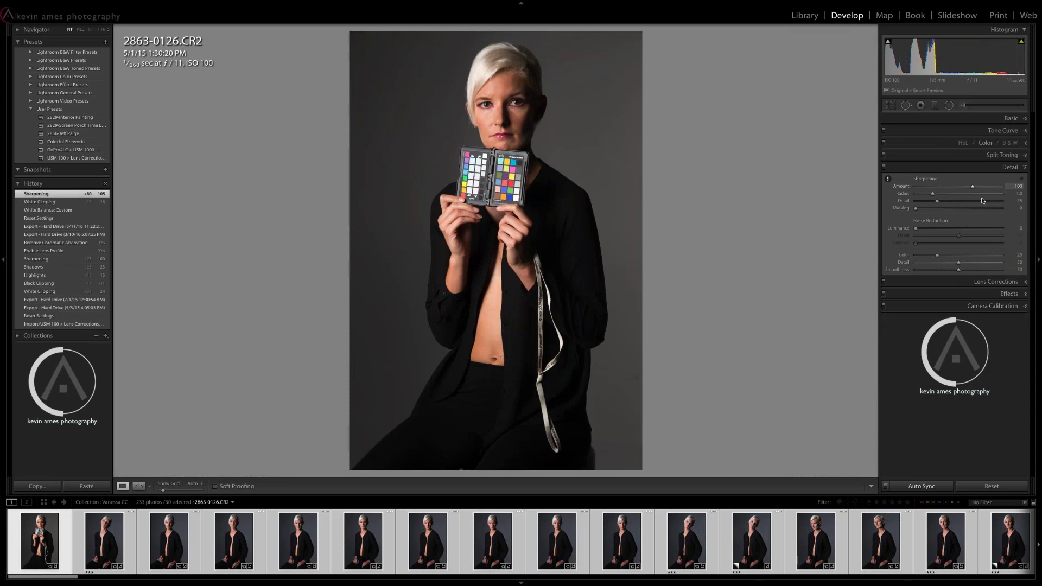
Enable lens profile corrections and chromatic aberration removal for the selected black-jacket photos, and check the matched lens profile
{"action": "left_click", "coordinate": [996, 282]}
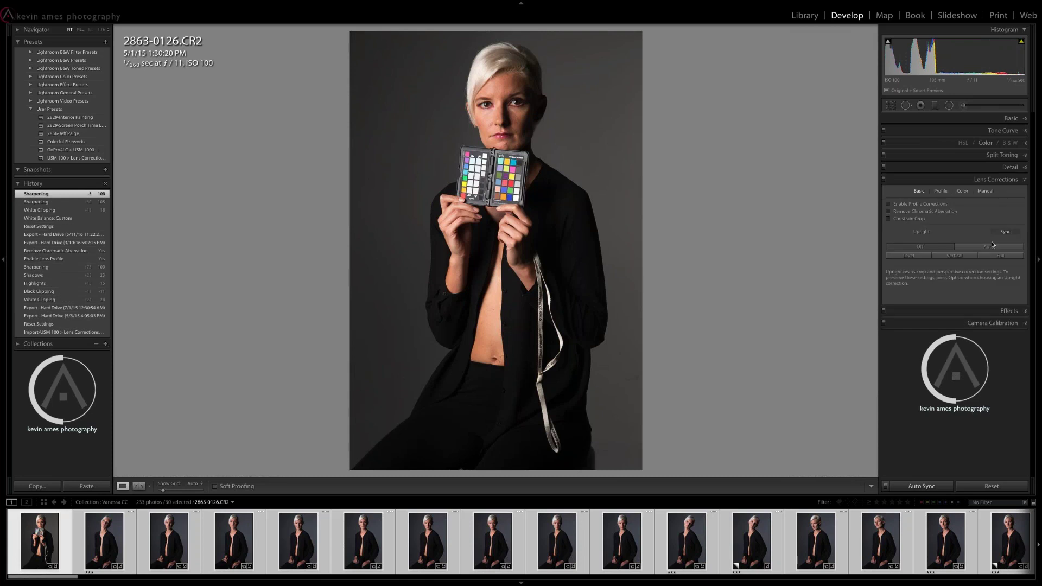
{"action": "left_click", "coordinate": [886, 204]}
{"action": "left_click", "coordinate": [888, 211]}
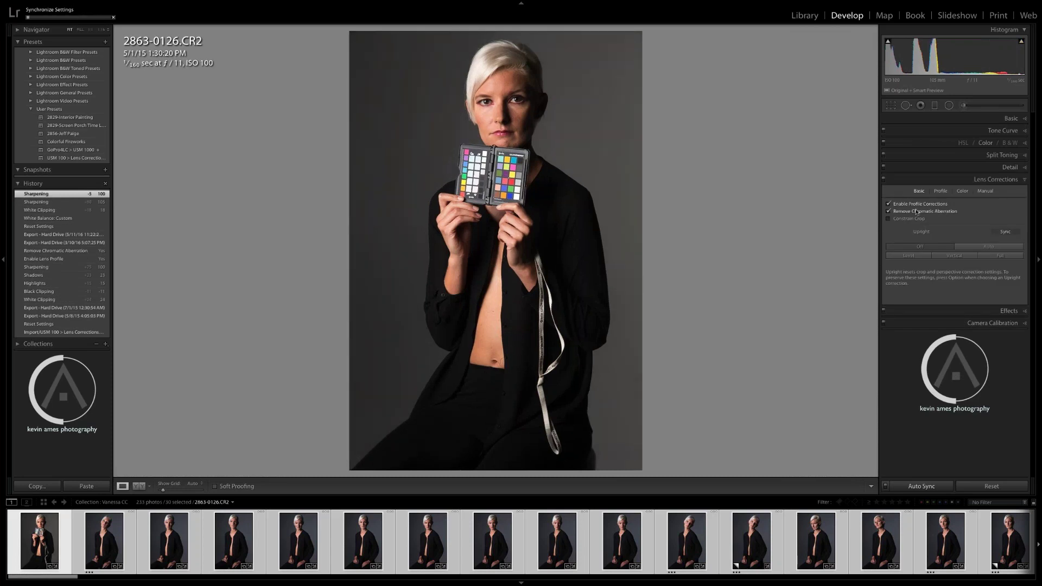
{"action": "left_click", "coordinate": [939, 191]}
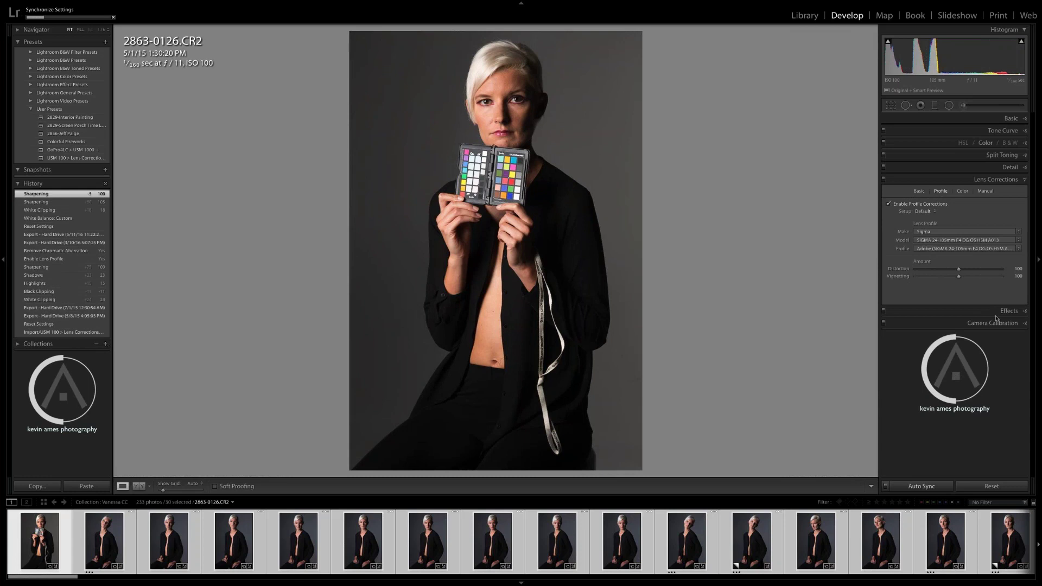
Apply the Camera Faithful profile in Camera Calibration to the selected black-jacket photos
{"action": "left_click", "coordinate": [1010, 322]}
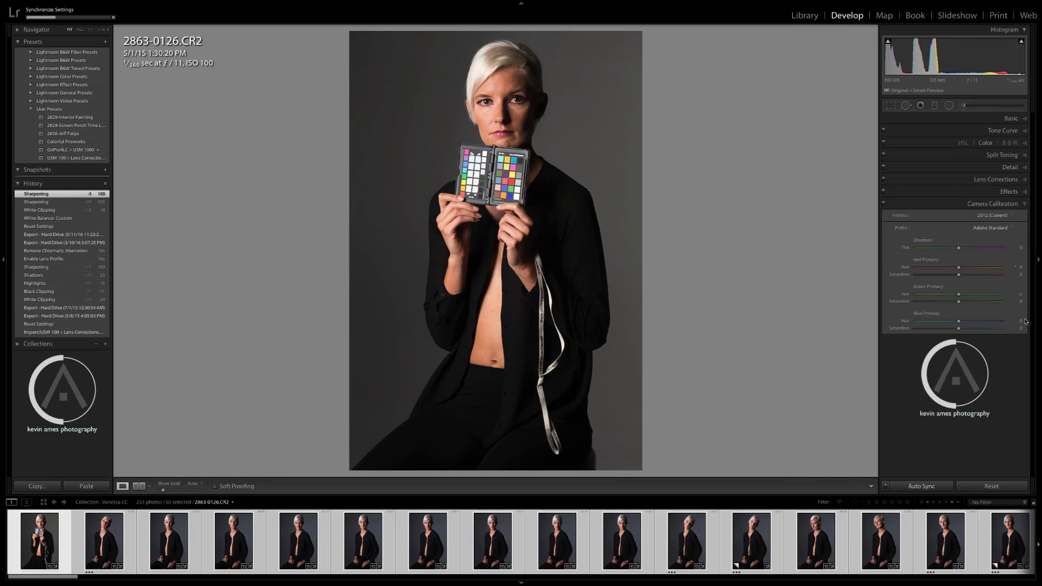
{"action": "left_click", "coordinate": [986, 229]}
{"action": "left_click", "coordinate": [976, 236]}
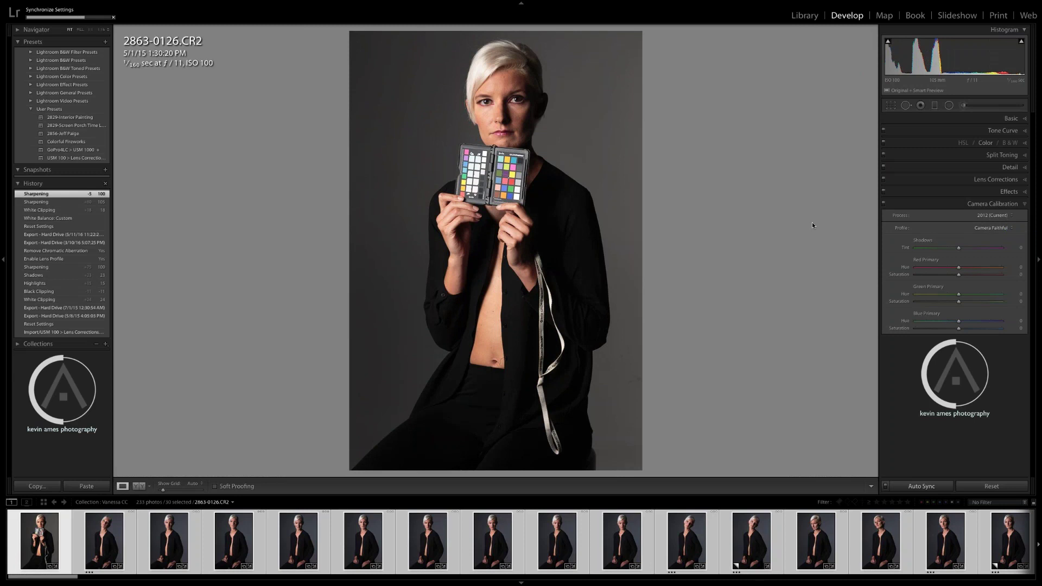
Return to the Library grid and select the gray-jacket photos from ColorChecker shot 2863-0157.CR2 through the last pose before the pink-backdrop series
{"action": "key", "text": "g"}
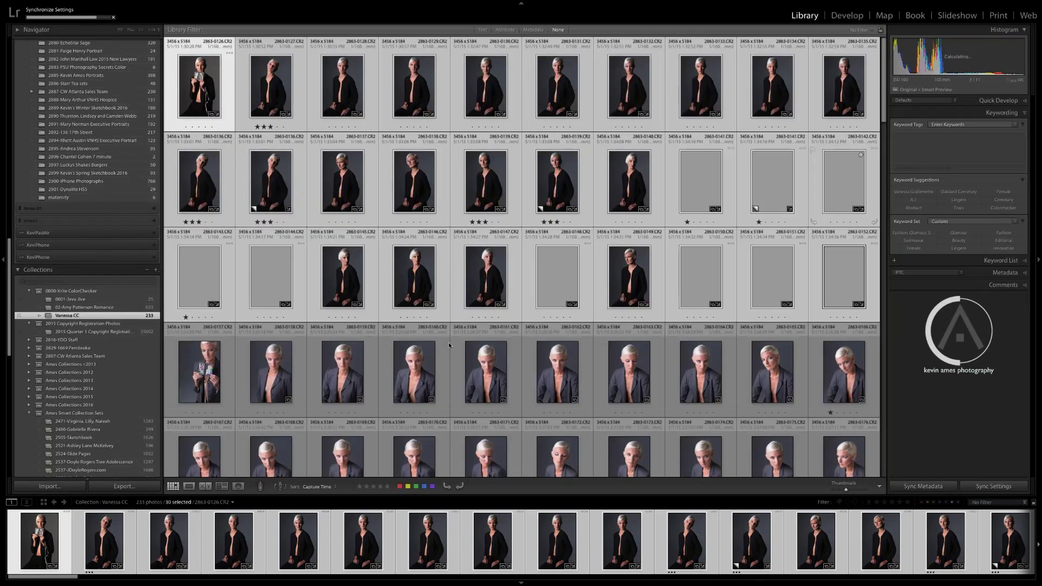
{"action": "left_click", "coordinate": [202, 372]}
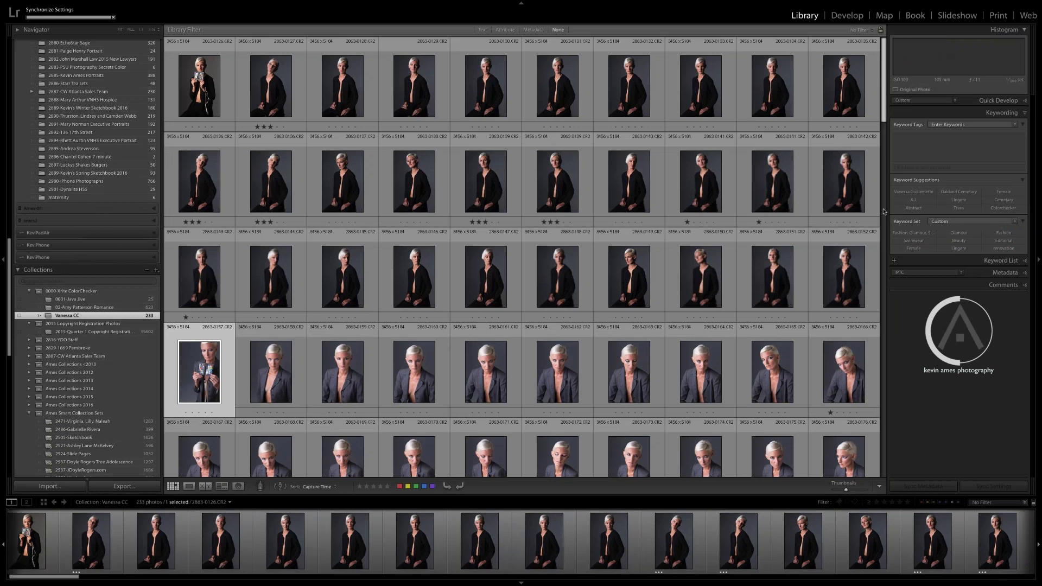
{"action": "scroll", "coordinate": [883, 212], "scroll_direction": "down", "scroll_amount": 5}
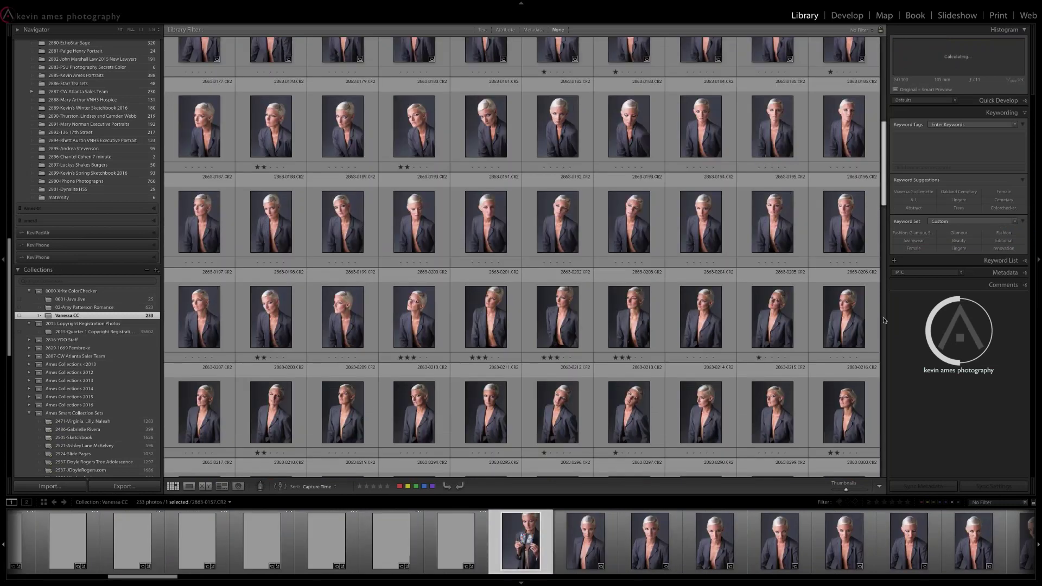
{"action": "scroll", "coordinate": [884, 320], "scroll_direction": "down", "scroll_amount": 10}
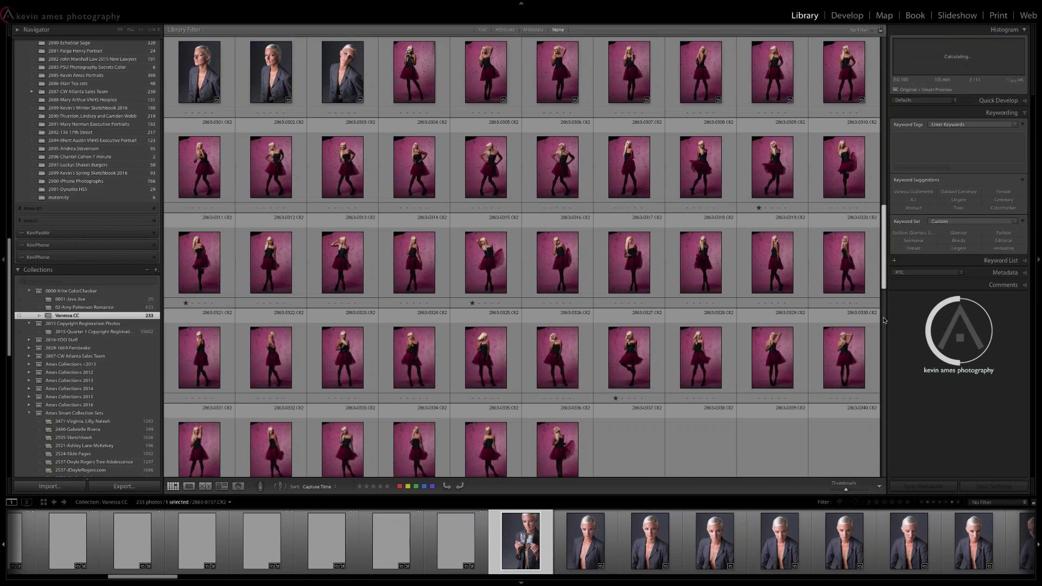
{"action": "left_click", "coordinate": [342, 81], "text": "shift"}
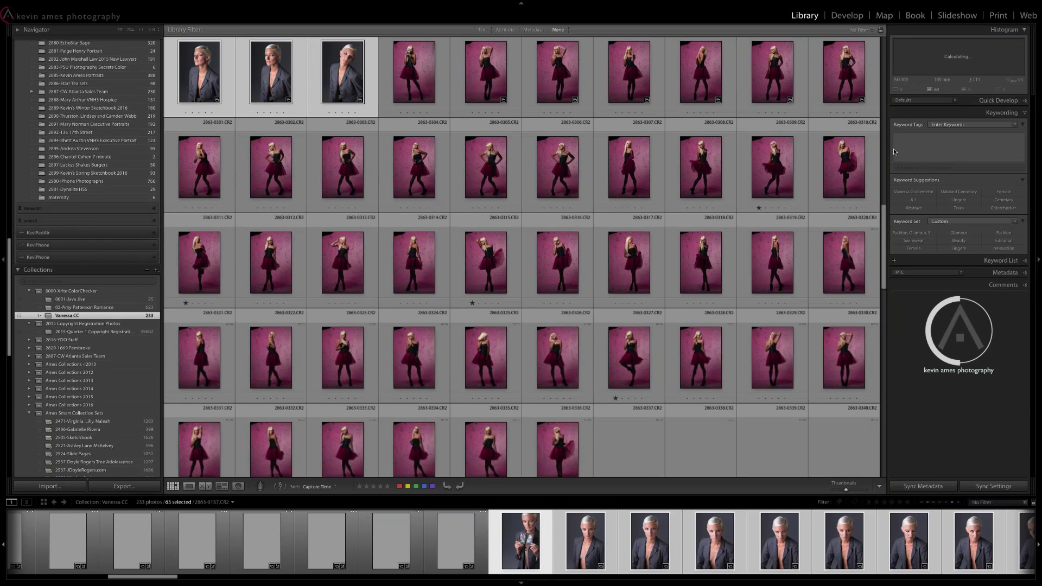
In Develop, set a custom white balance for the selected gray-jacket photos by sampling a neutral ColorChecker patch in 2863-0157.CR2
{"action": "key", "text": "d"}
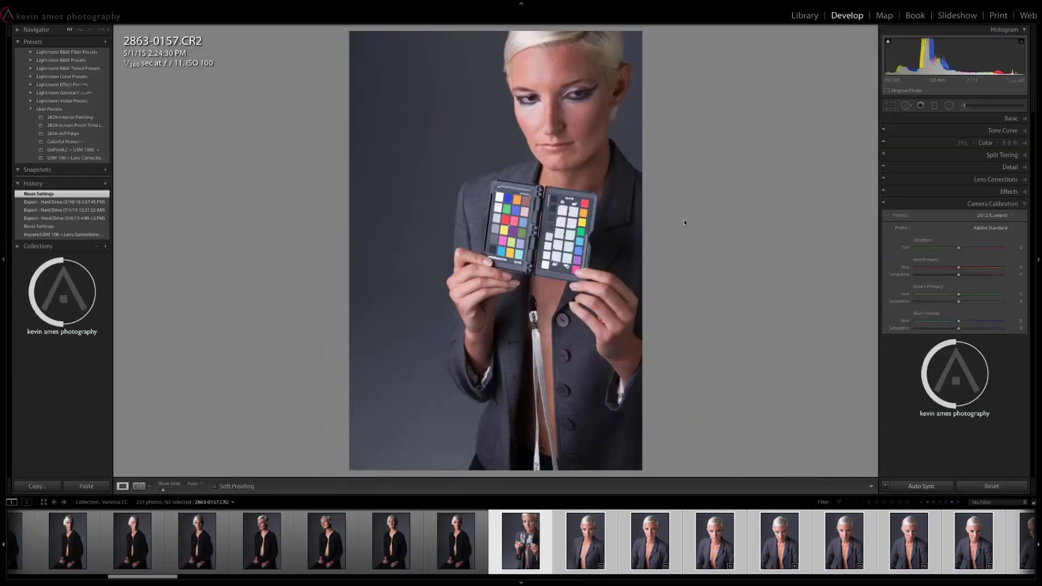
{"action": "key", "text": "w"}
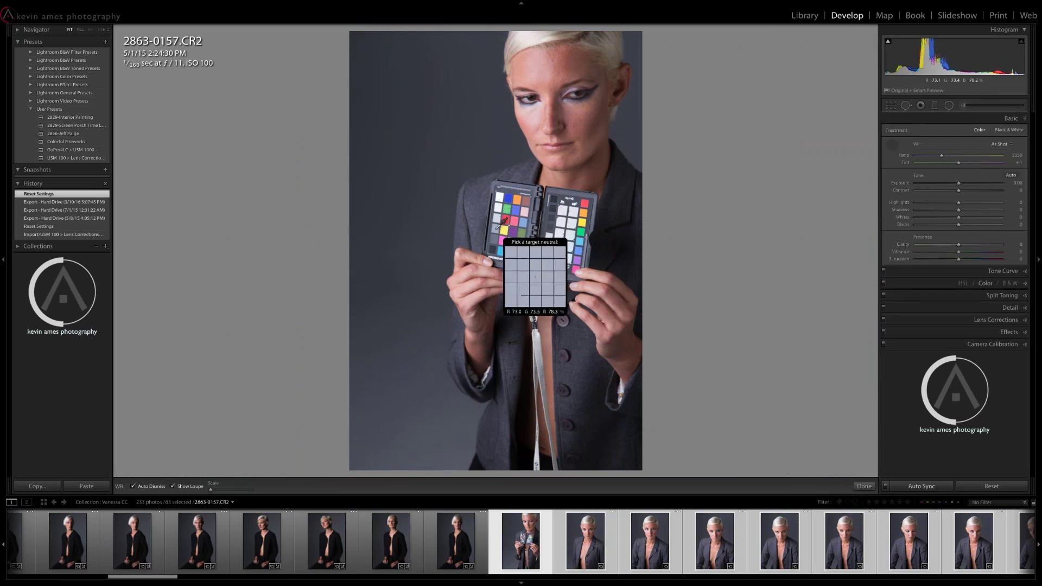
{"action": "left_click", "coordinate": [525, 226]}
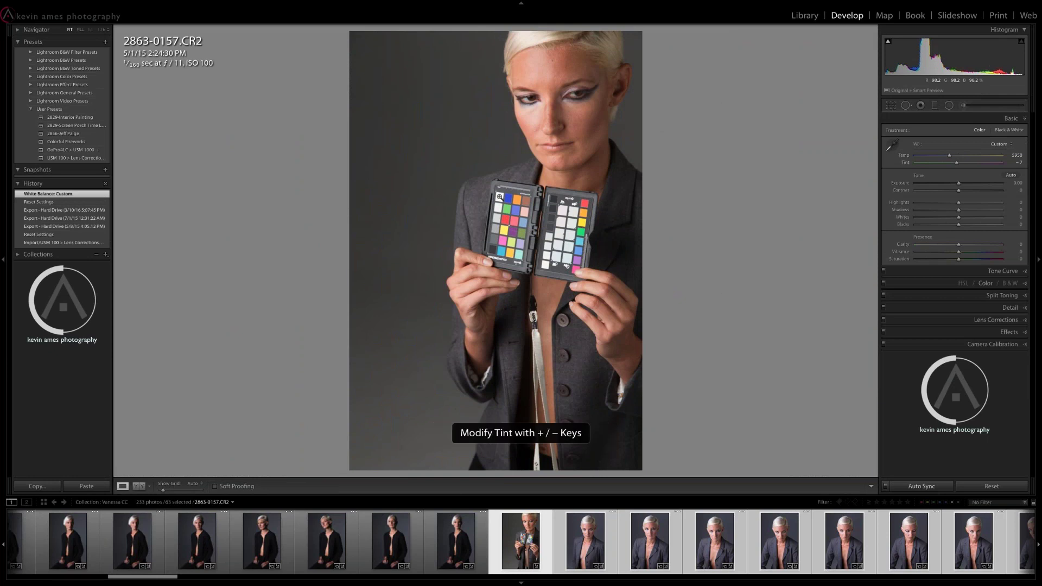
{"action": "key", "text": "period"}
{"action": "key", "text": "slash"}
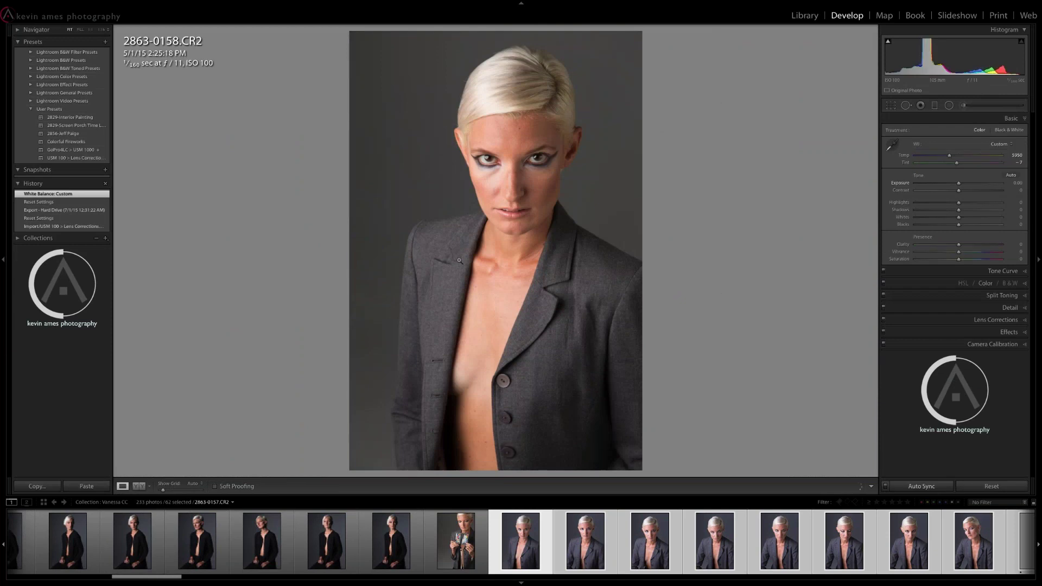
{"action": "key", "text": "Left"}
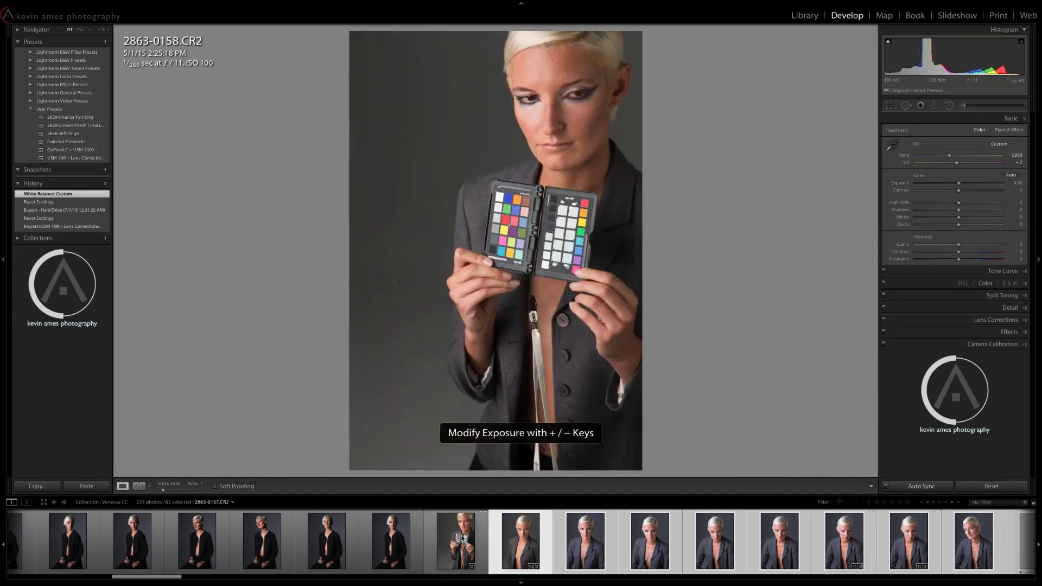
Select only ColorChecker shot 2863-0157.CR2 and lower its Exposure to -0.80
{"action": "left_click", "coordinate": [464, 539]}
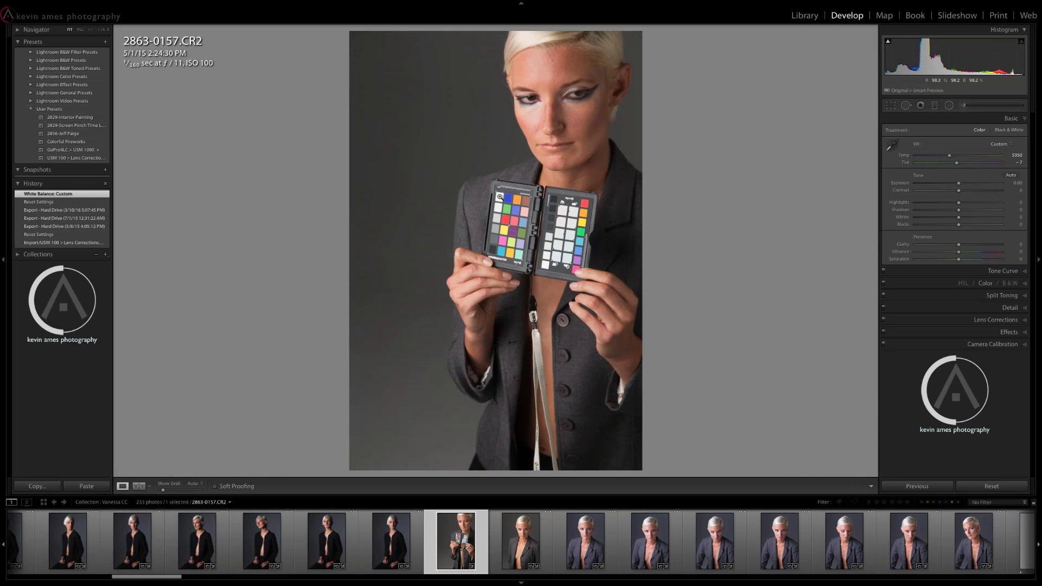
{"action": "key", "text": "comma"}
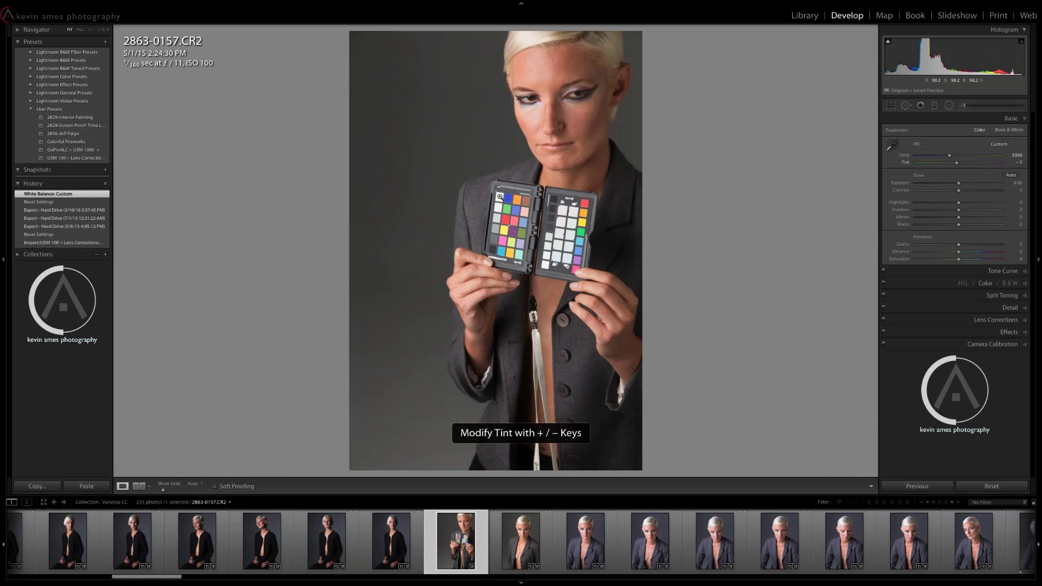
{"action": "key", "text": "period"}
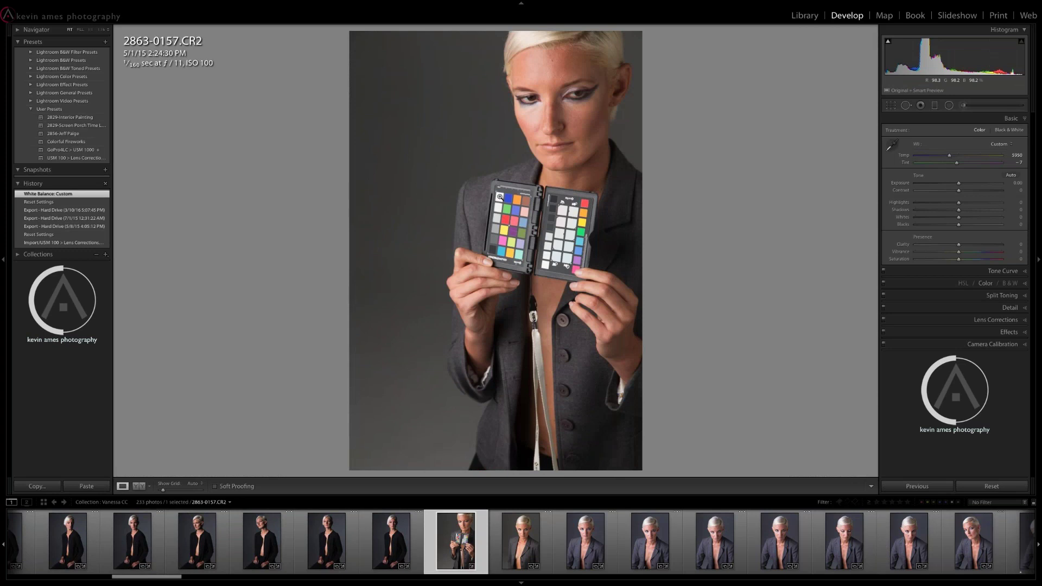
{"action": "key", "text": "minus"}
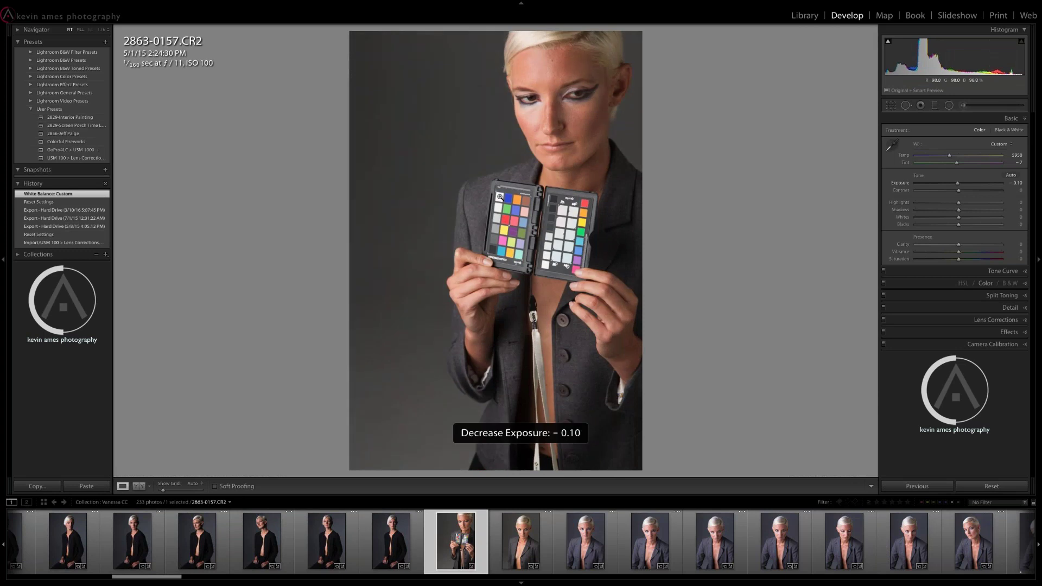
{"action": "key", "text": "minus"}
{"action": "key", "text": "minus"}
{"action": "key", "text": "minus"}
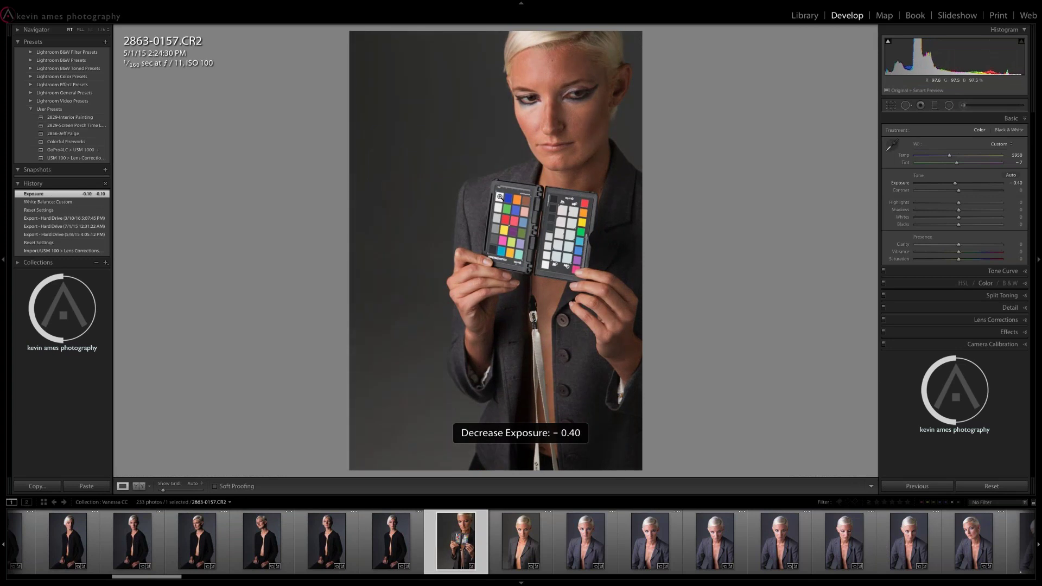
{"action": "key", "text": "minus"}
{"action": "key", "text": "minus"}
{"action": "key", "text": "minus"}
{"action": "key", "text": "minus"}
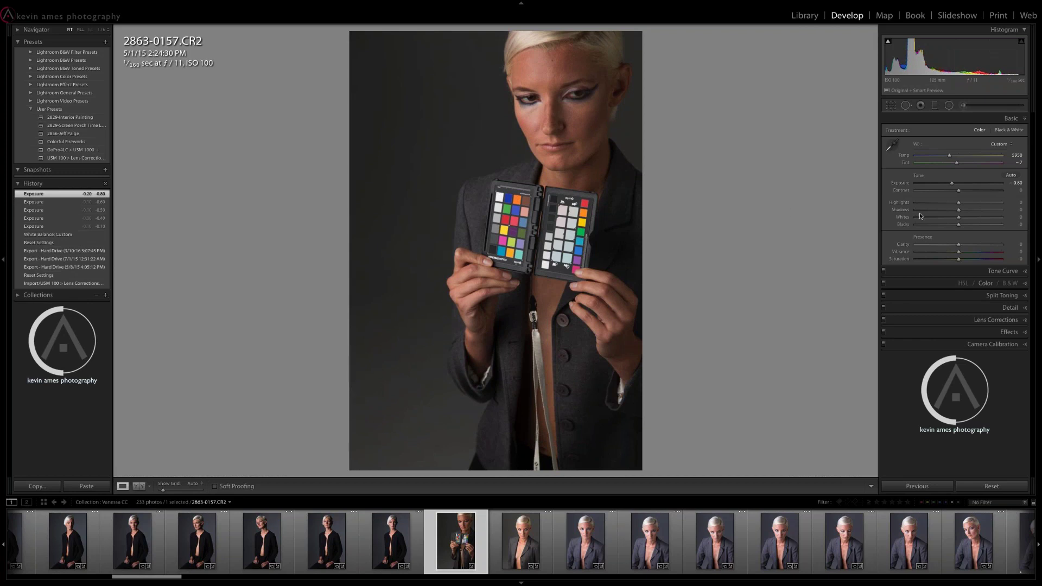
Set Whites to +27 and the sharpening Amount to 100 on 2863-0157.CR2
{"action": "mouse_move", "coordinate": [959, 220]}
{"action": "left_mouse_down", "text": "alt"}
{"action": "mouse_move", "coordinate": [973, 218]}
{"action": "mouse_move", "coordinate": [958, 226]}
{"action": "left_mouse_up", "text": "alt"}
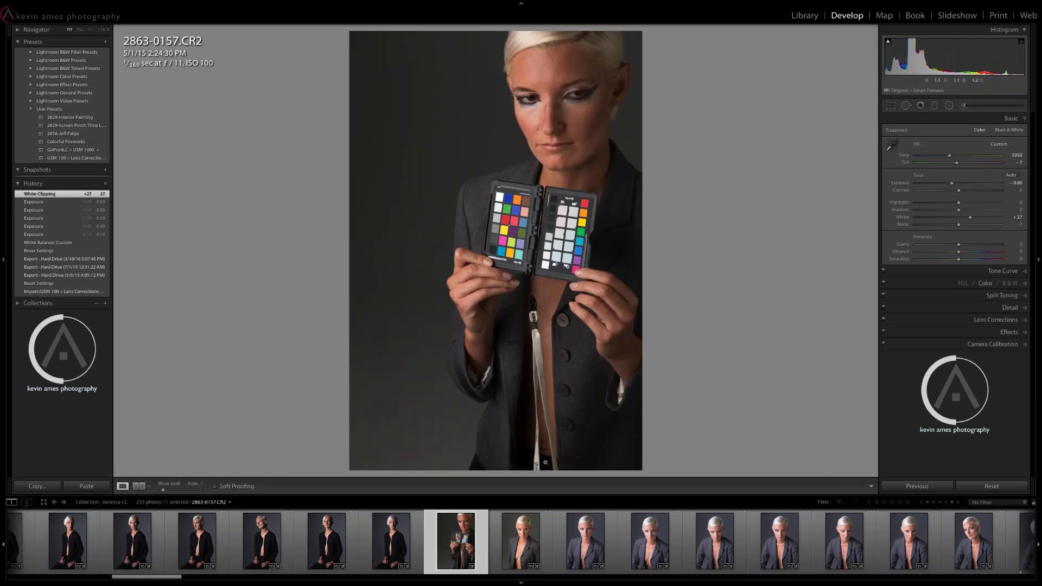
{"action": "left_click", "coordinate": [1024, 308]}
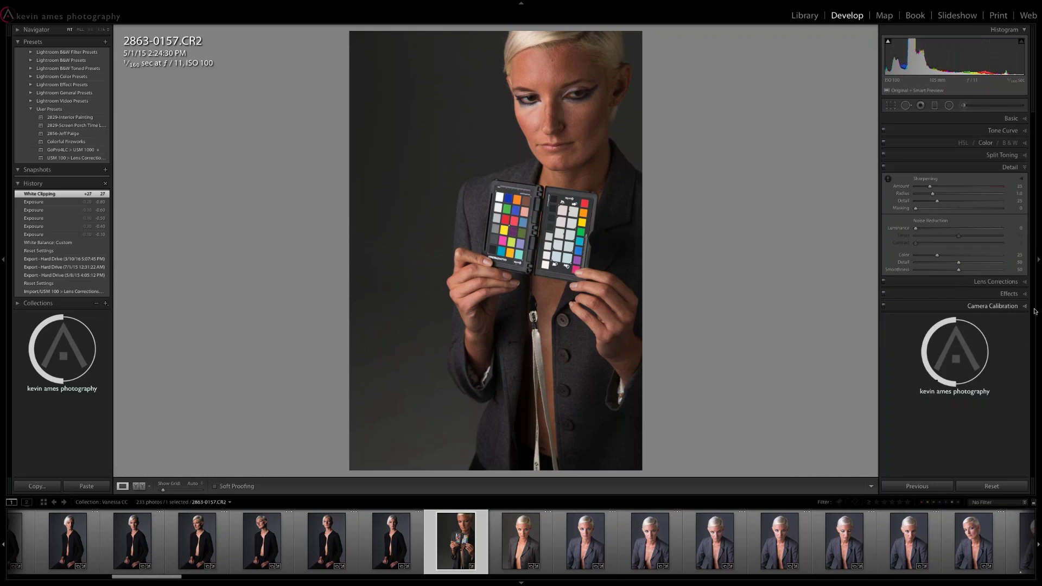
{"action": "mouse_move", "coordinate": [961, 187]}
{"action": "left_mouse_down"}
{"action": "mouse_move", "coordinate": [981, 187]}
{"action": "mouse_move", "coordinate": [972, 188]}
{"action": "left_mouse_up"}
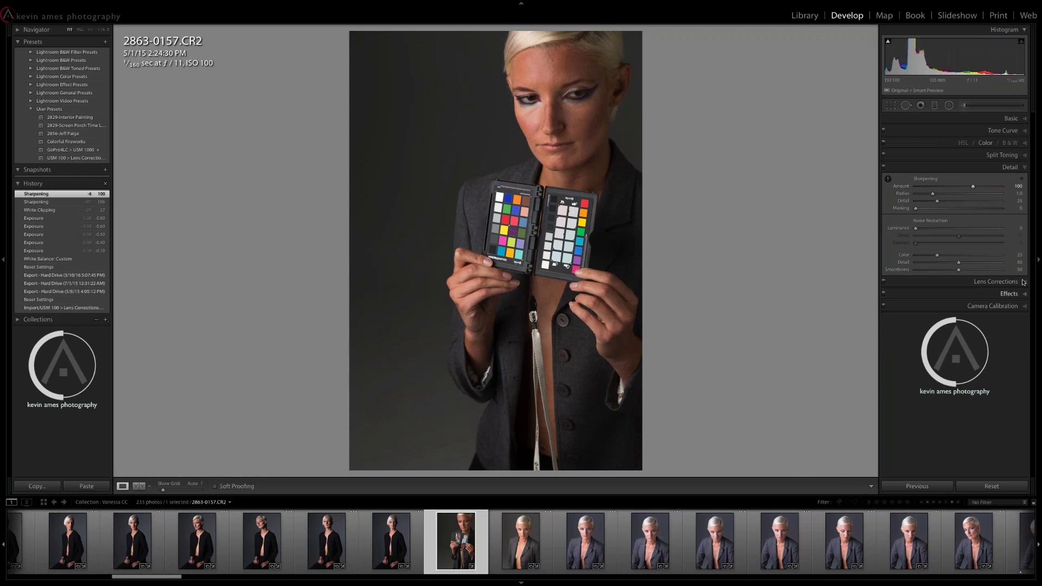
Enable lens profile corrections and chromatic aberration removal on 2863-0157.CR2
{"action": "left_click", "coordinate": [1025, 282]}
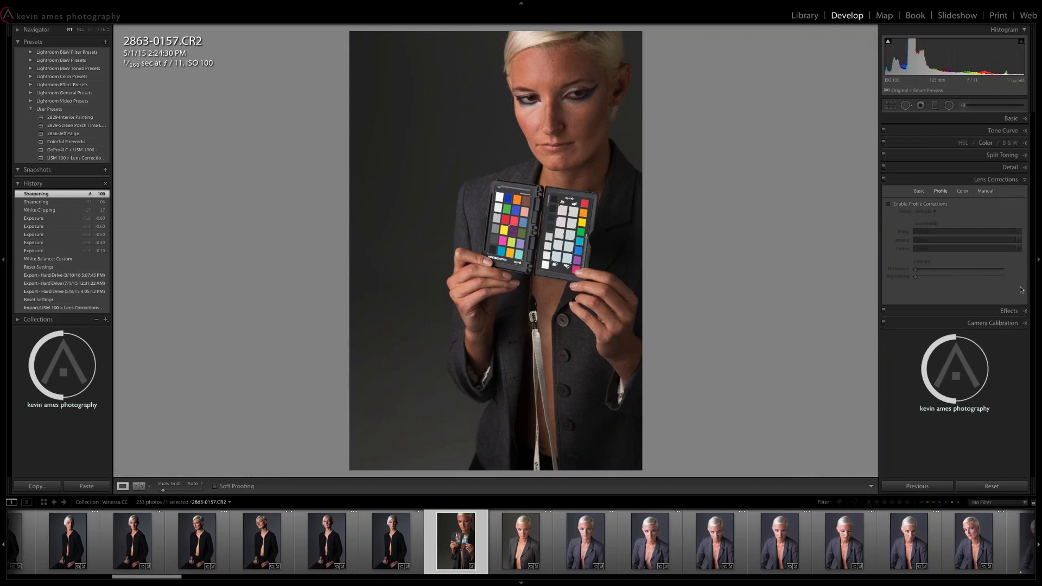
{"action": "left_click", "coordinate": [888, 205]}
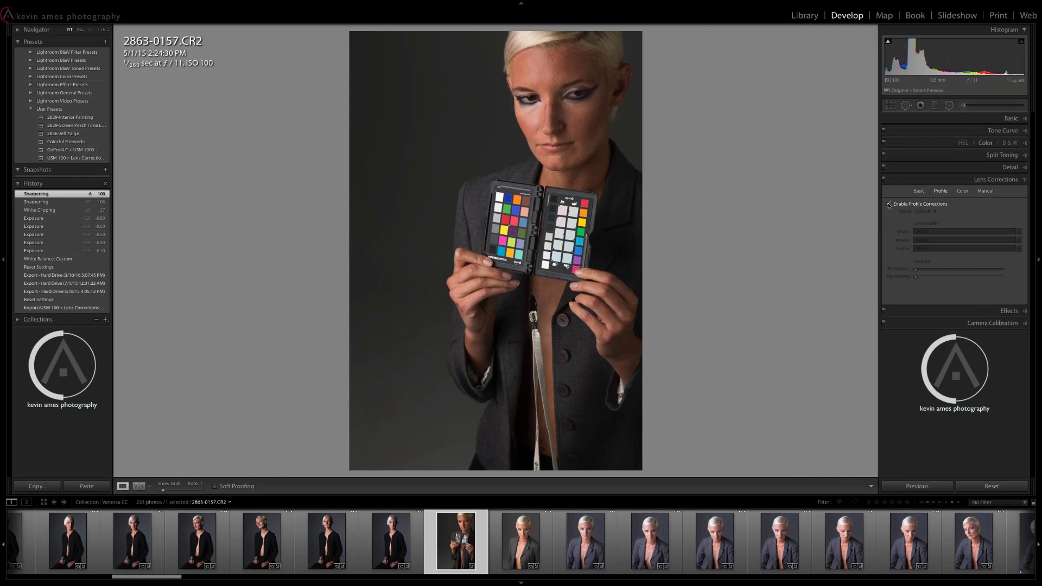
{"action": "left_click", "coordinate": [919, 191]}
{"action": "left_click", "coordinate": [888, 211]}
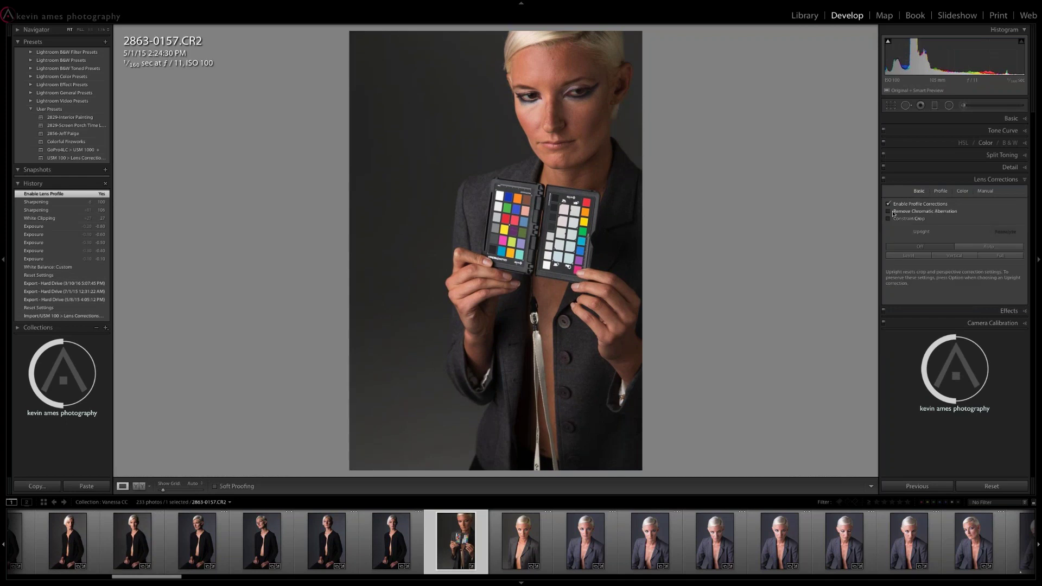
Set the camera profile of 2863-0157.CR2 to Camera Faithful
{"action": "left_click", "coordinate": [1012, 324]}
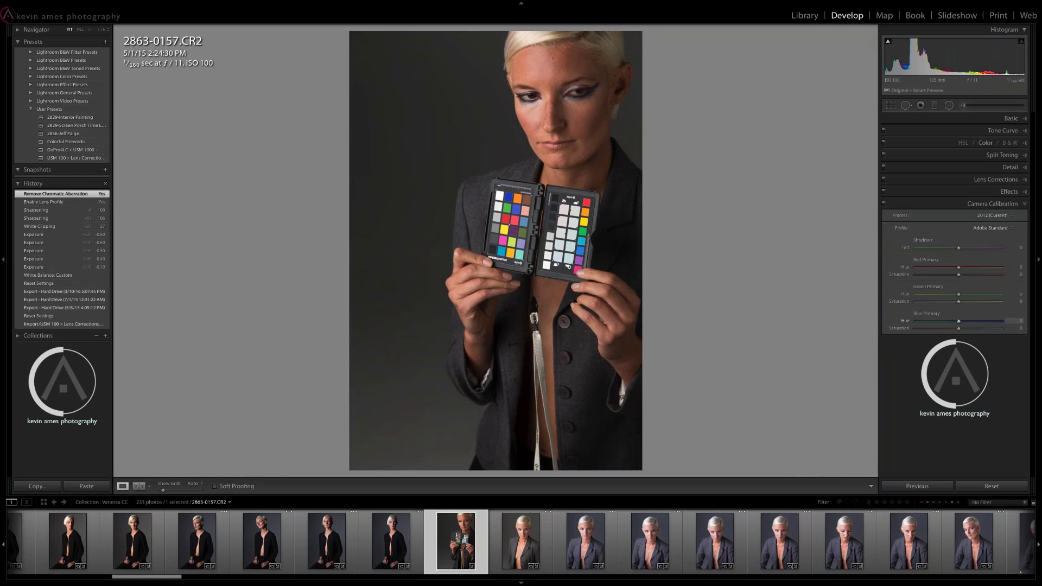
{"action": "left_click", "coordinate": [991, 228]}
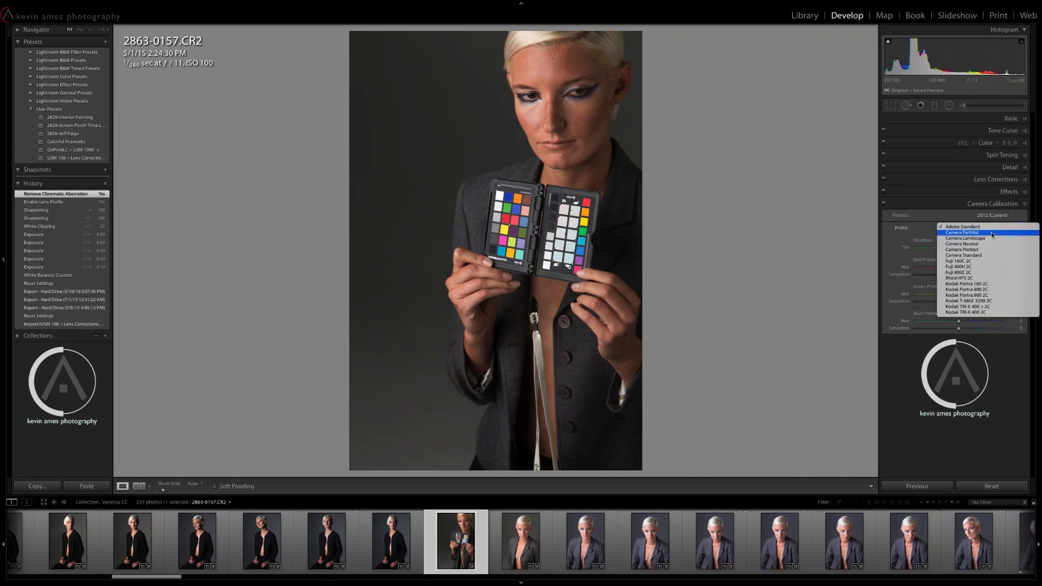
{"action": "left_click", "coordinate": [992, 233]}
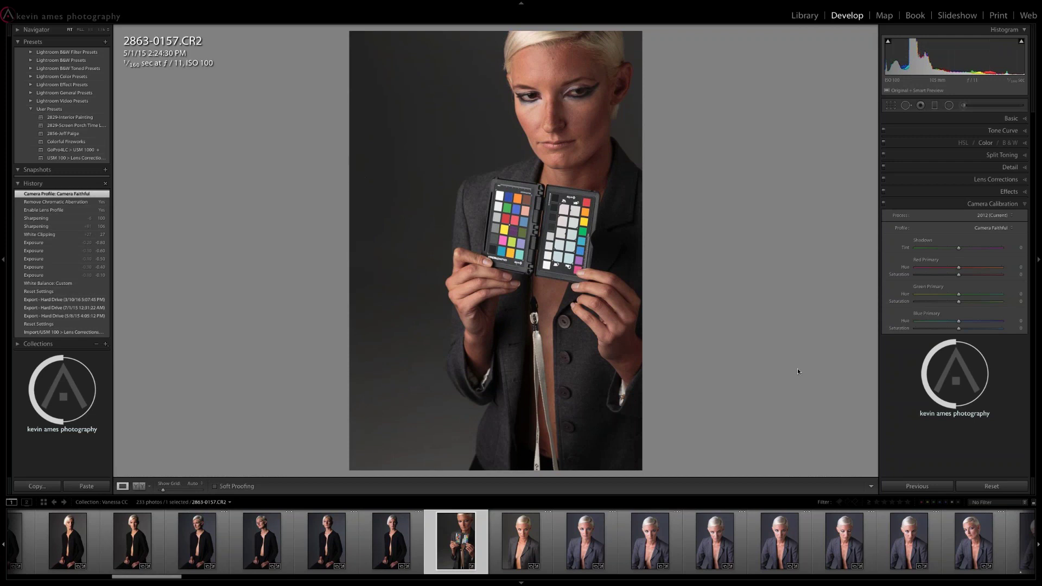
Return to the Library grid and look over the gray-jacket and pink-backdrop photos in the collection
{"action": "key", "text": "g"}
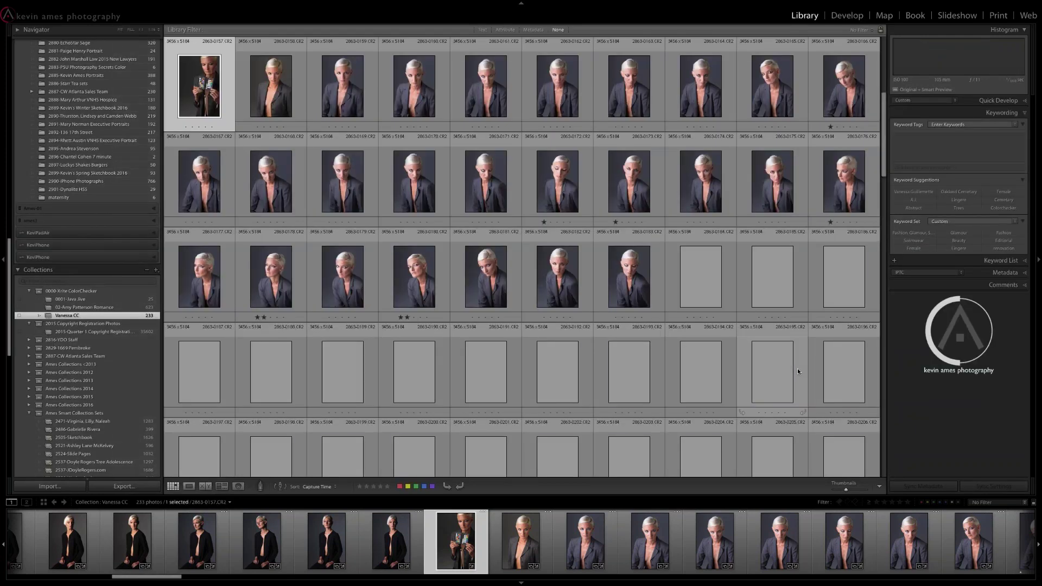
{"action": "scroll", "coordinate": [796, 367], "scroll_direction": "down", "scroll_amount": 1}
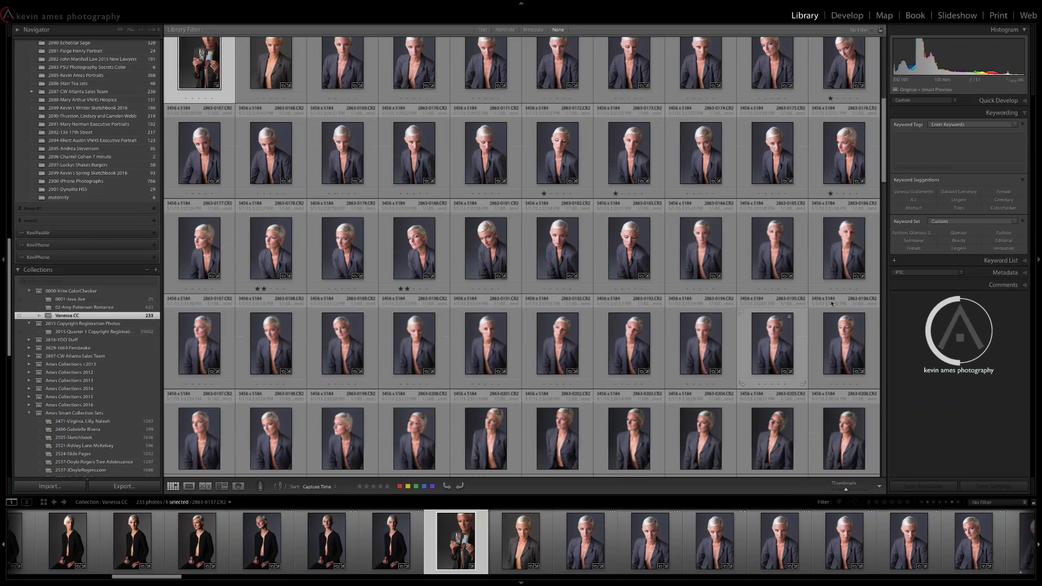
{"action": "scroll", "coordinate": [797, 367], "scroll_direction": "down", "scroll_amount": 2}
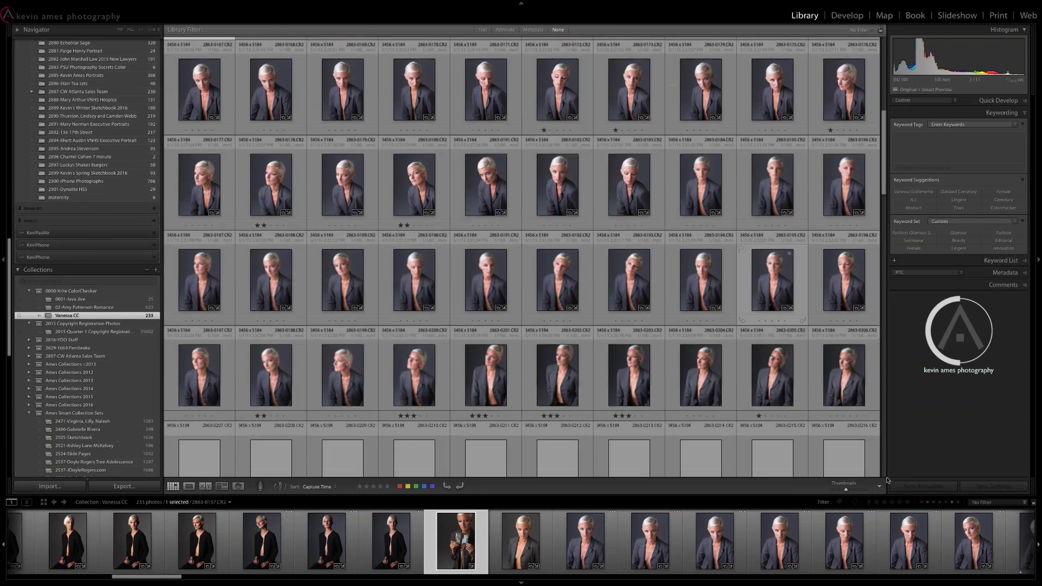
{"action": "scroll", "coordinate": [881, 477], "scroll_direction": "down", "scroll_amount": 1}
{"action": "scroll", "coordinate": [882, 477], "scroll_direction": "down", "scroll_amount": 5}
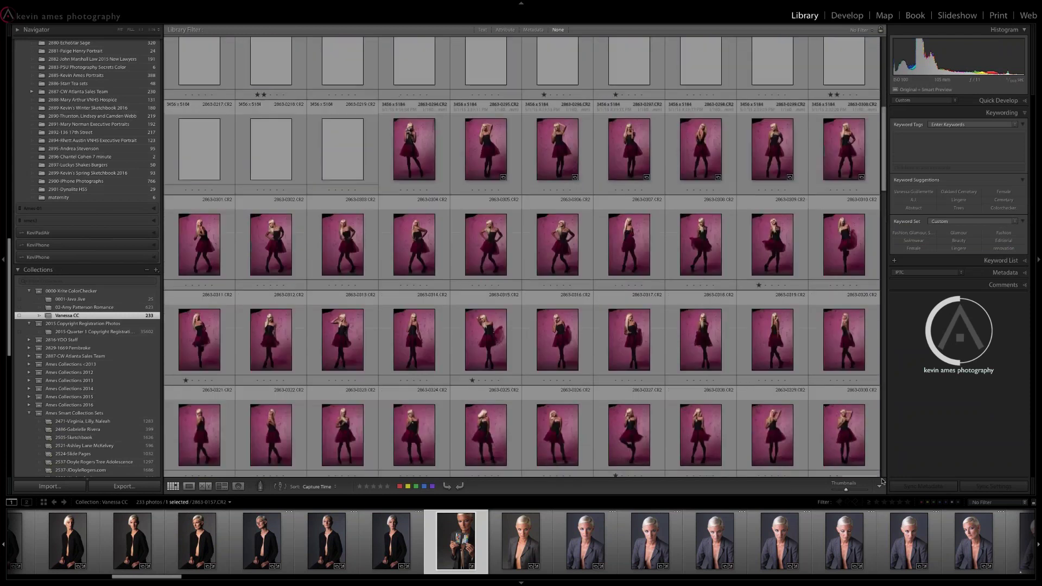
{"action": "scroll", "coordinate": [881, 477], "scroll_direction": "up", "scroll_amount": 6}
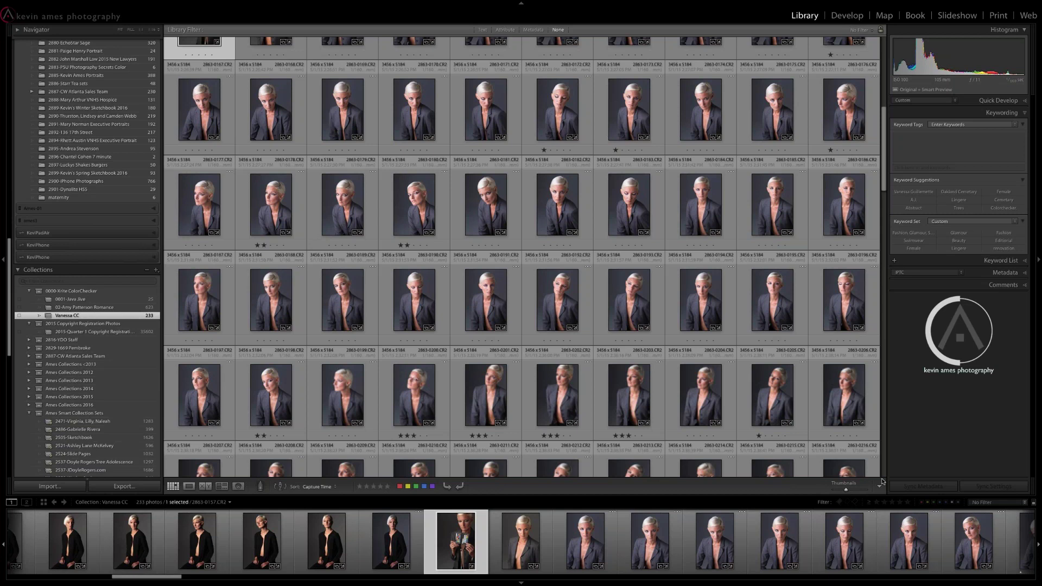
Switch from Lightroom to Adobe Photoshop CC 2015
{"action": "key", "text": "super+Tab"}
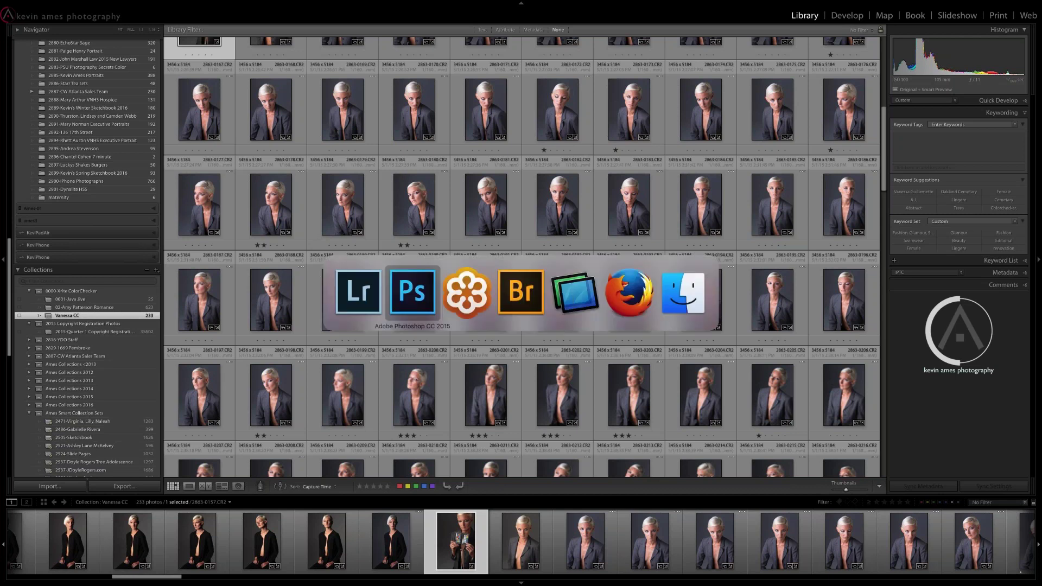